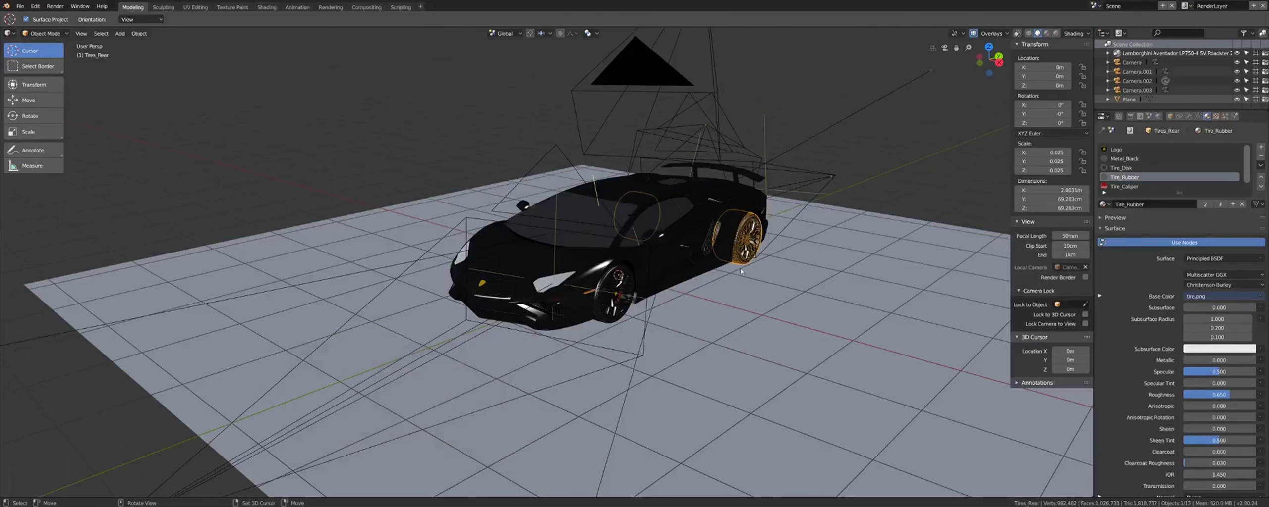
Step: Preview the car scene in Rendered shading, orbit around it, and select the car body
middle_click_drag(740, 271, 719, 273)
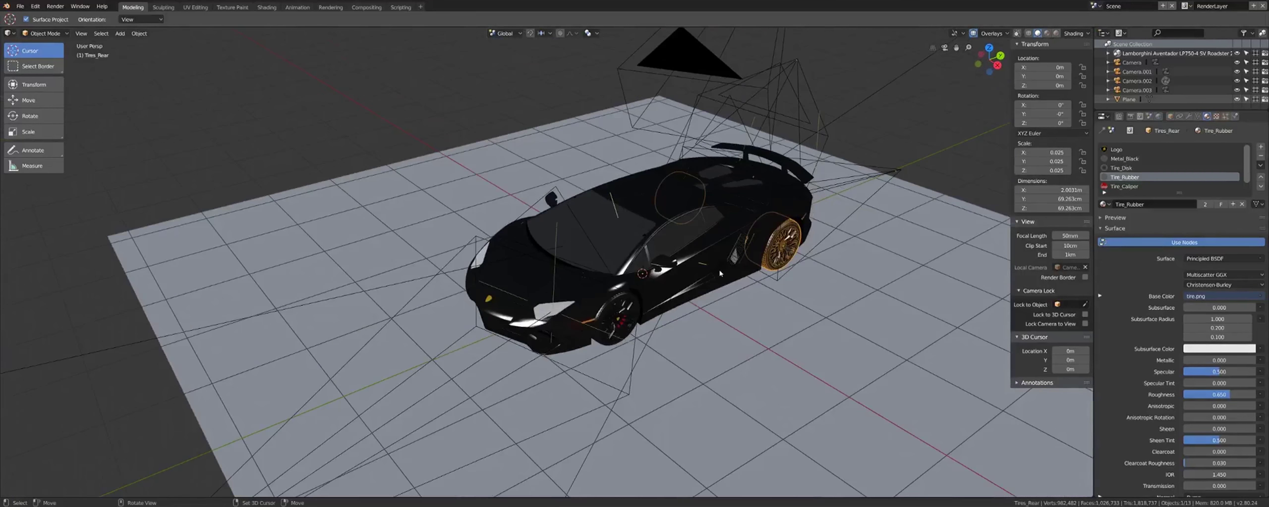
scroll(720, 273, "down", 5)
mouse_move(720, 273)
middle_mouse_down()
mouse_move(678, 279)
mouse_move(690, 276)
middle_mouse_up()
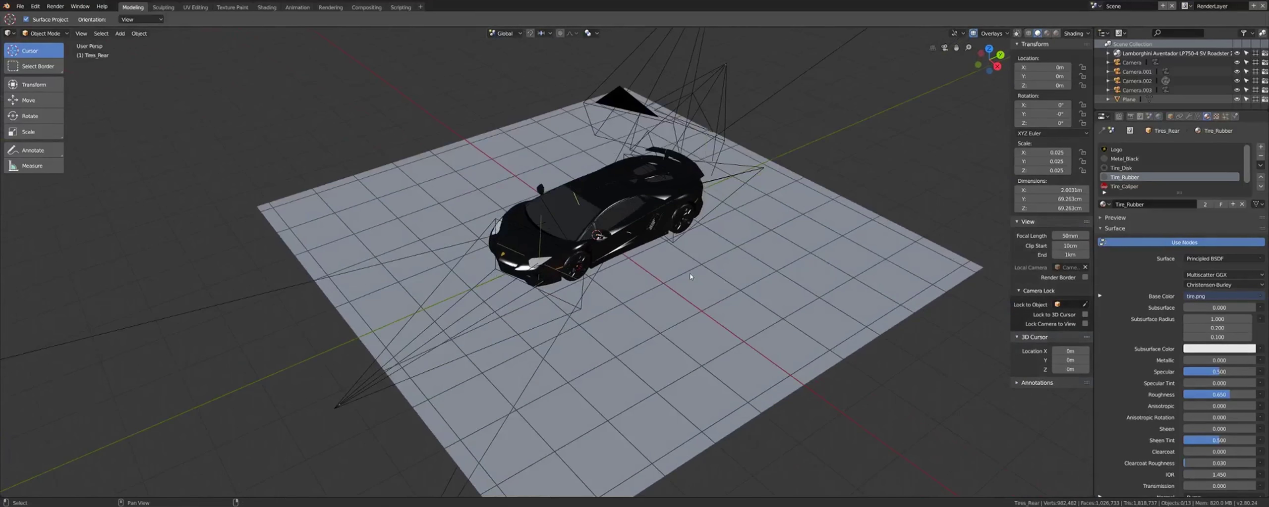
key("z")
scroll(664, 272, "up", 4)
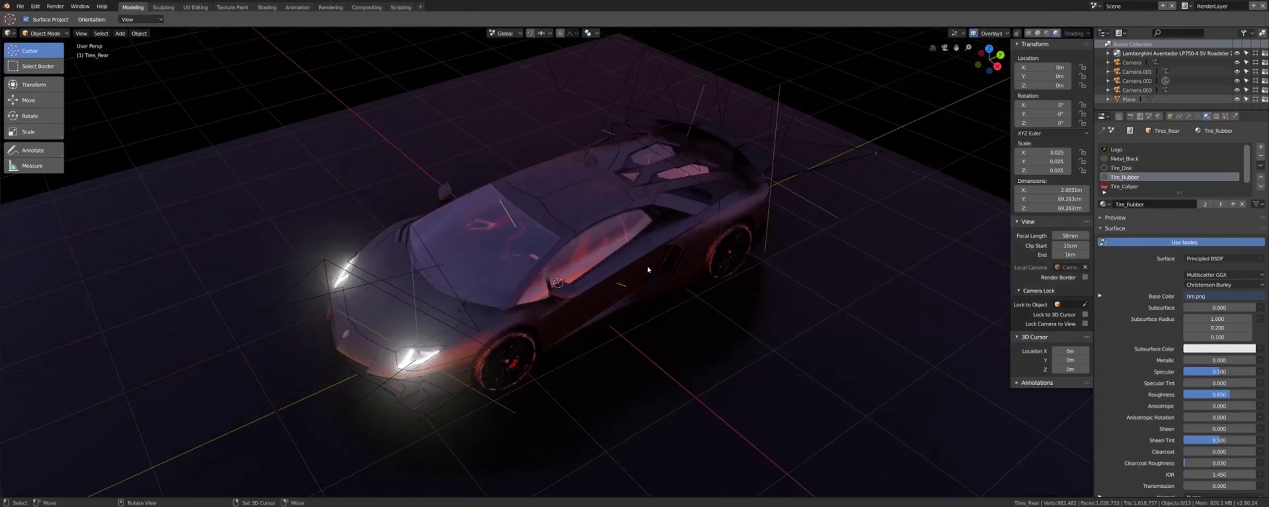
middle_click_drag(648, 270, 679, 264)
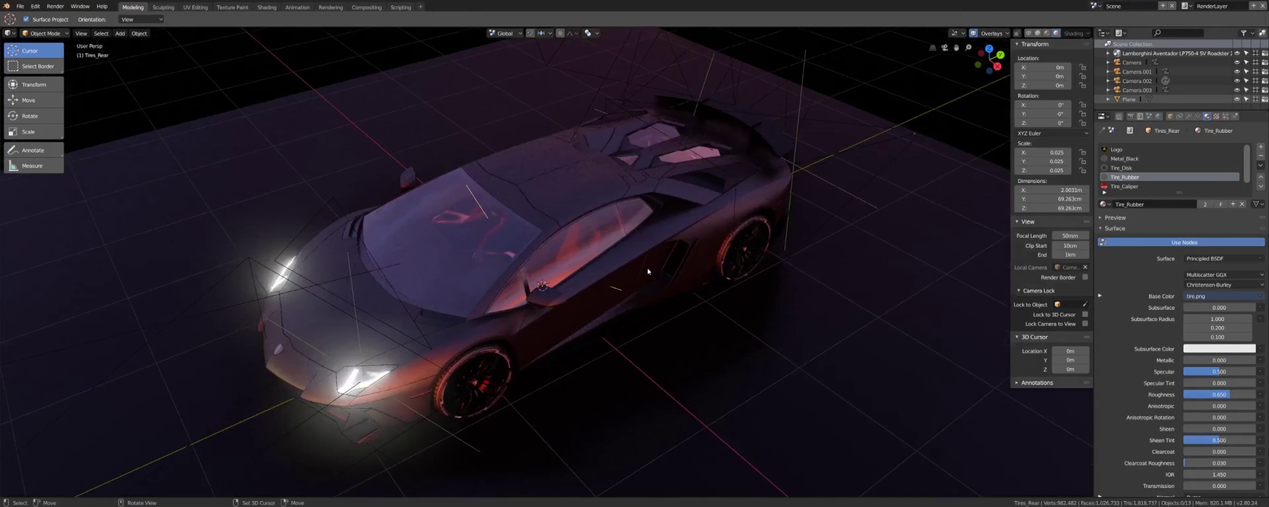
left_click(679, 264)
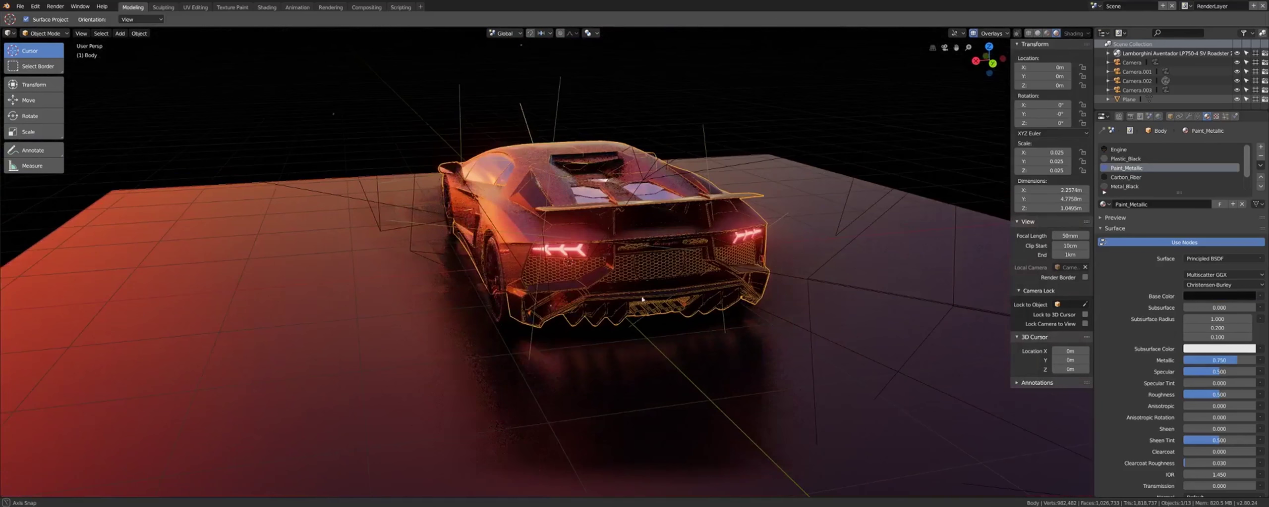
mouse_move(678, 264)
middle_mouse_down()
mouse_move(609, 315)
mouse_move(675, 310)
middle_mouse_up()
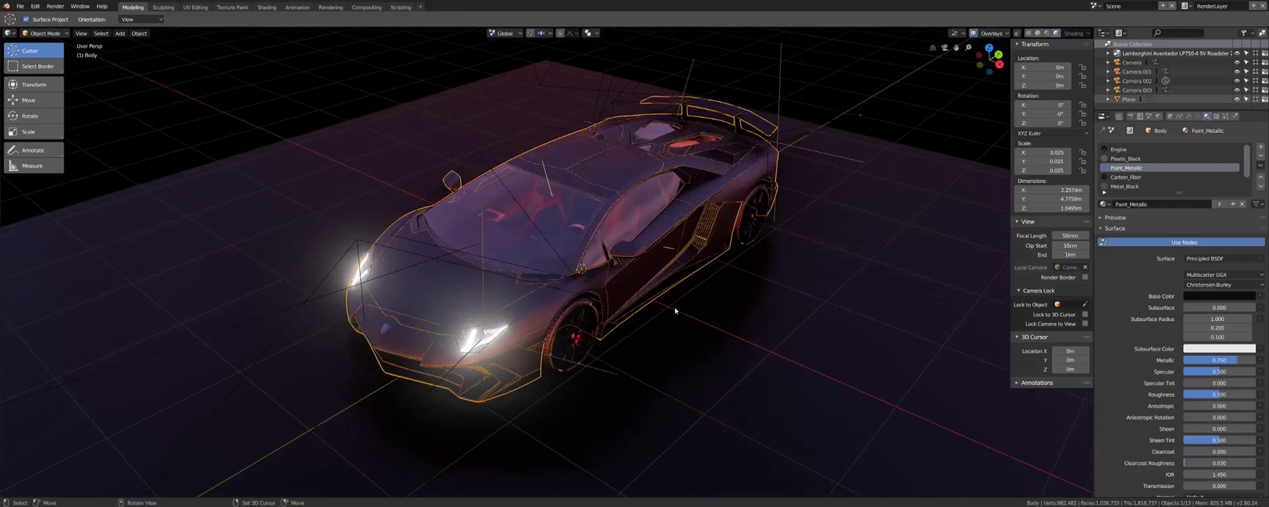
Step: Add a cube and raise it 1.28 m along Z
key("shift+a")
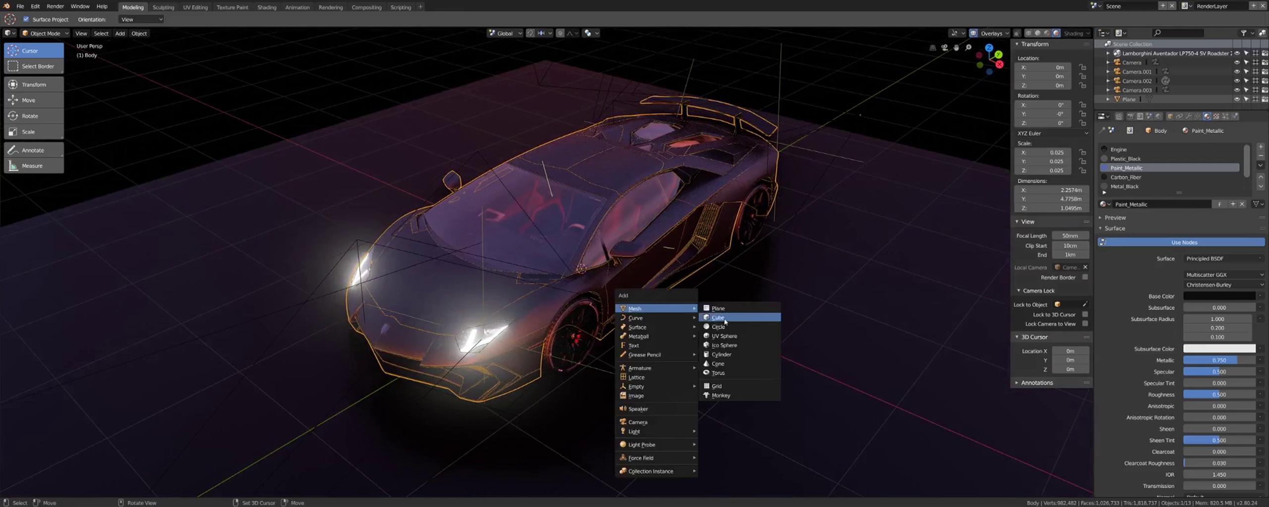
left_click(718, 317)
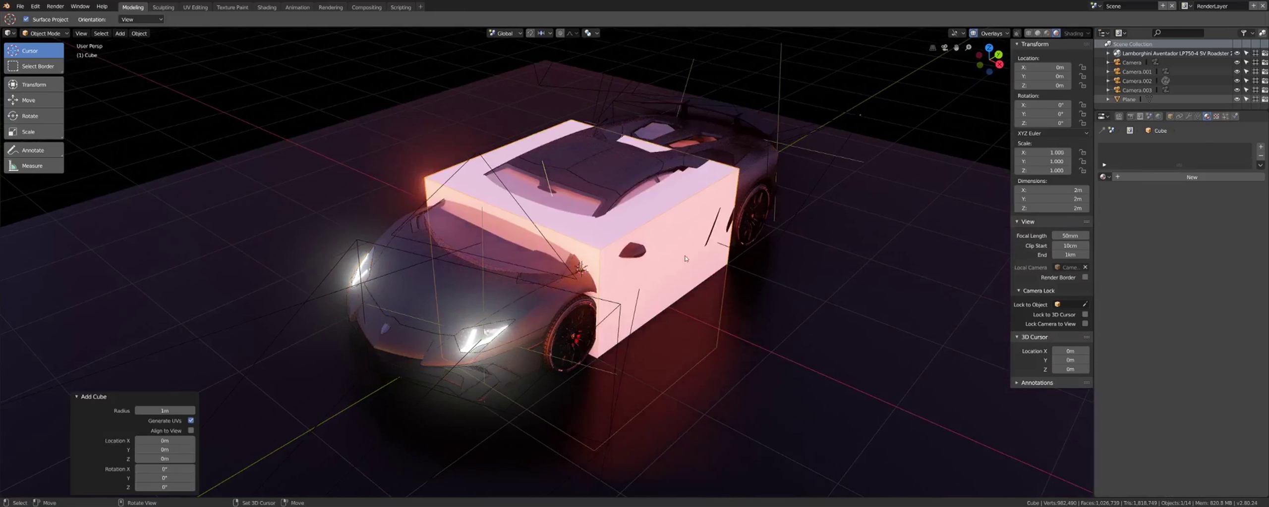
key("g")
key("z")
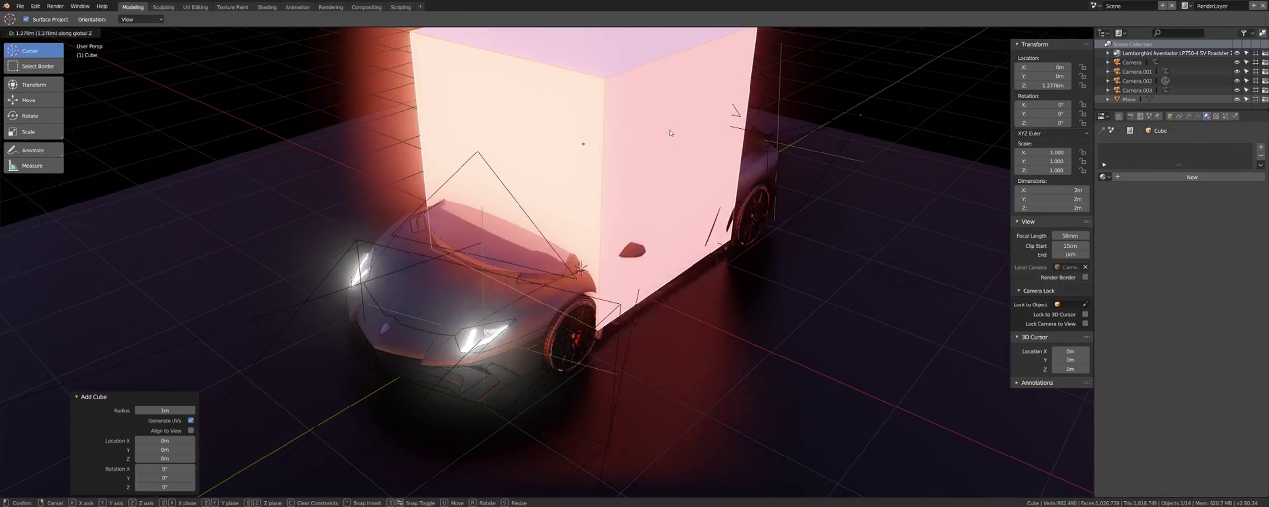
left_click(707, 336)
scroll(707, 337, "down", 3)
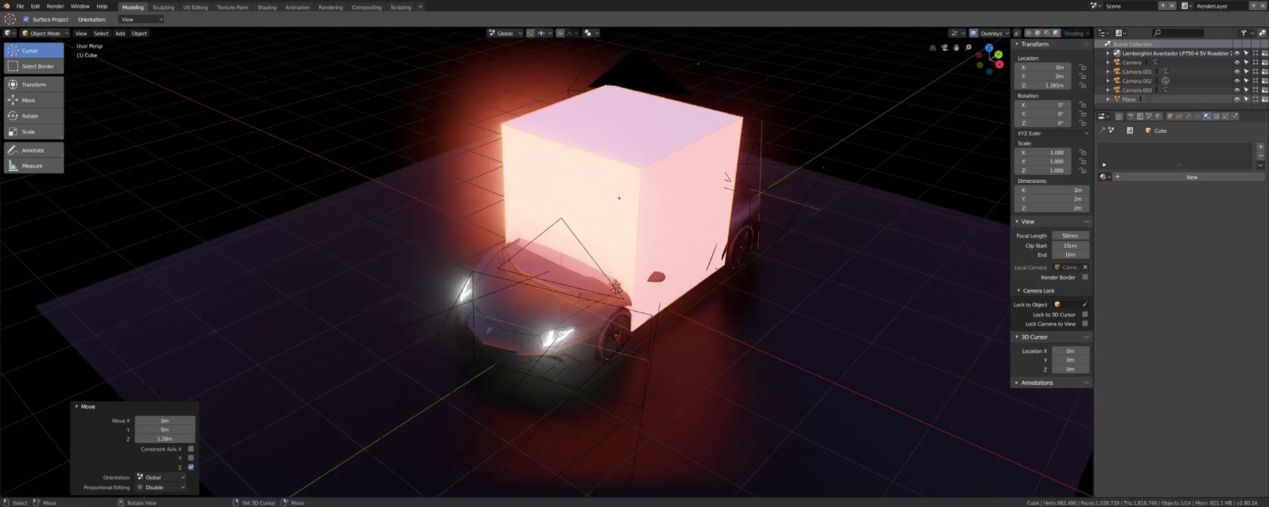
Step: Scale the cube to 0.187 and place it beside the car's front
key("s")
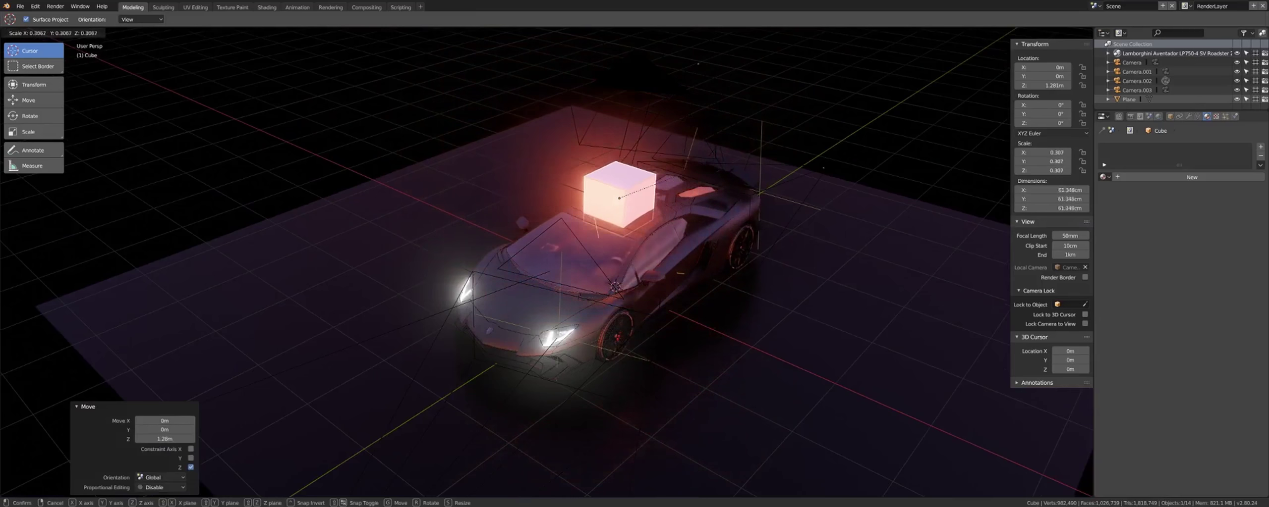
left_click(640, 190)
key("g")
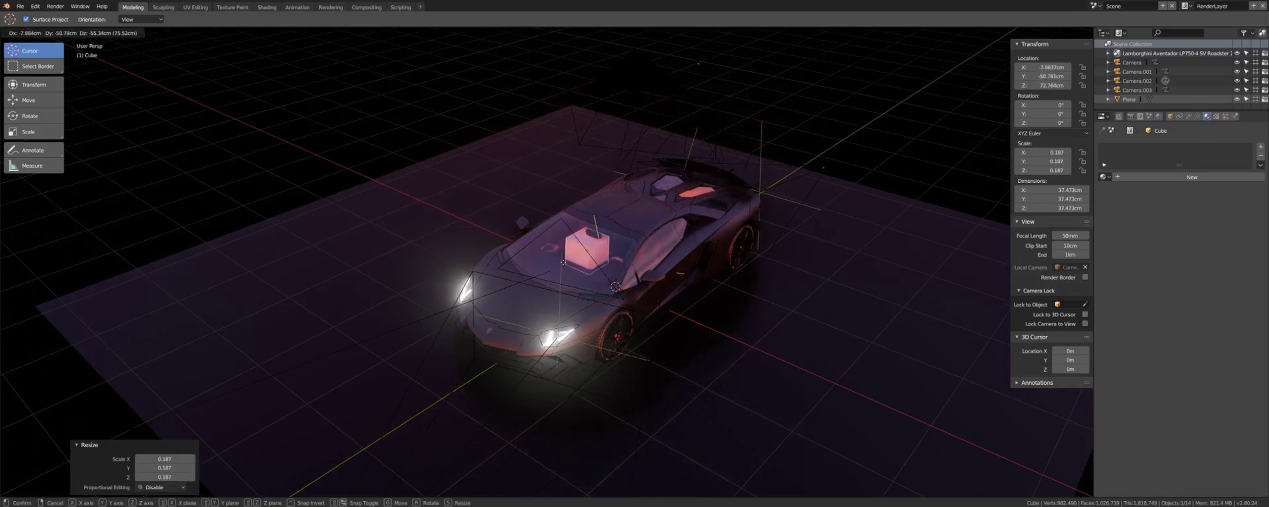
left_click(515, 220)
scroll(583, 259, "up", 3)
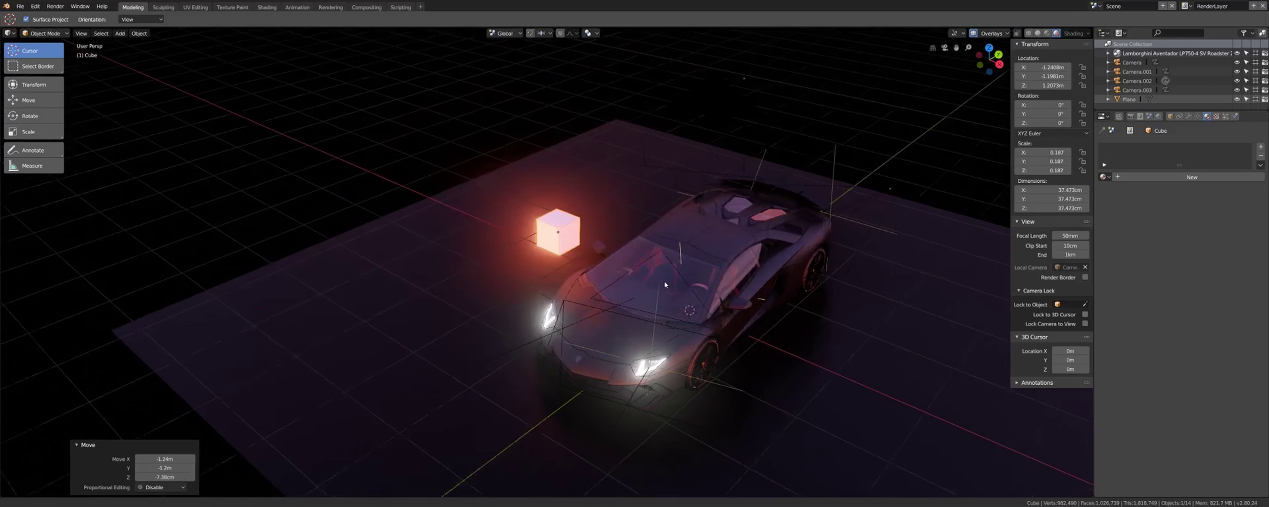
Step: In Edit Mode, extrude one face of the cube into a long bar
key("Tab")
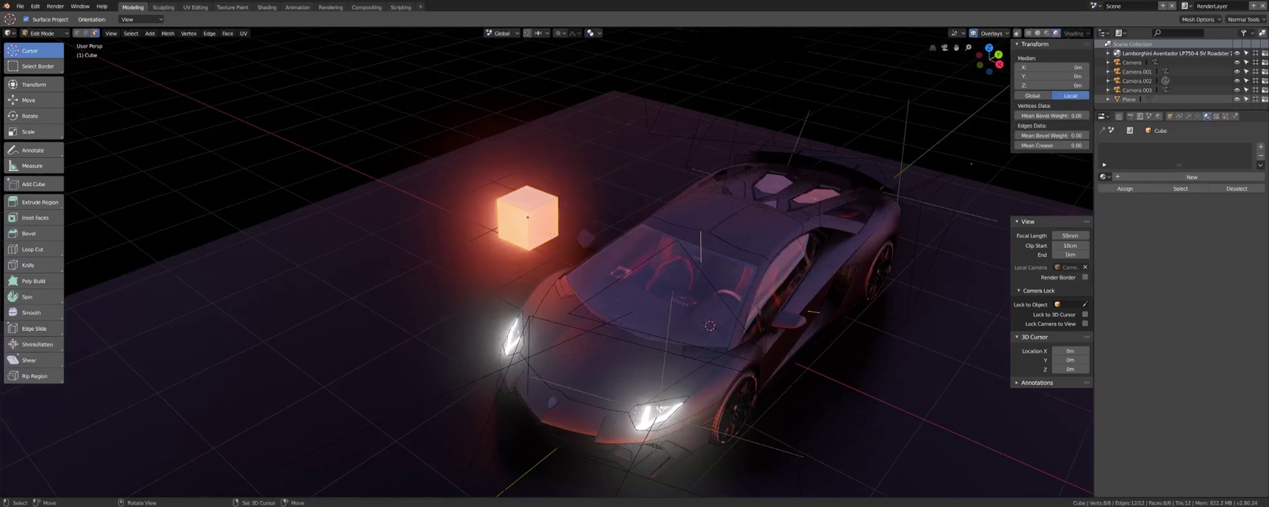
left_click(548, 226)
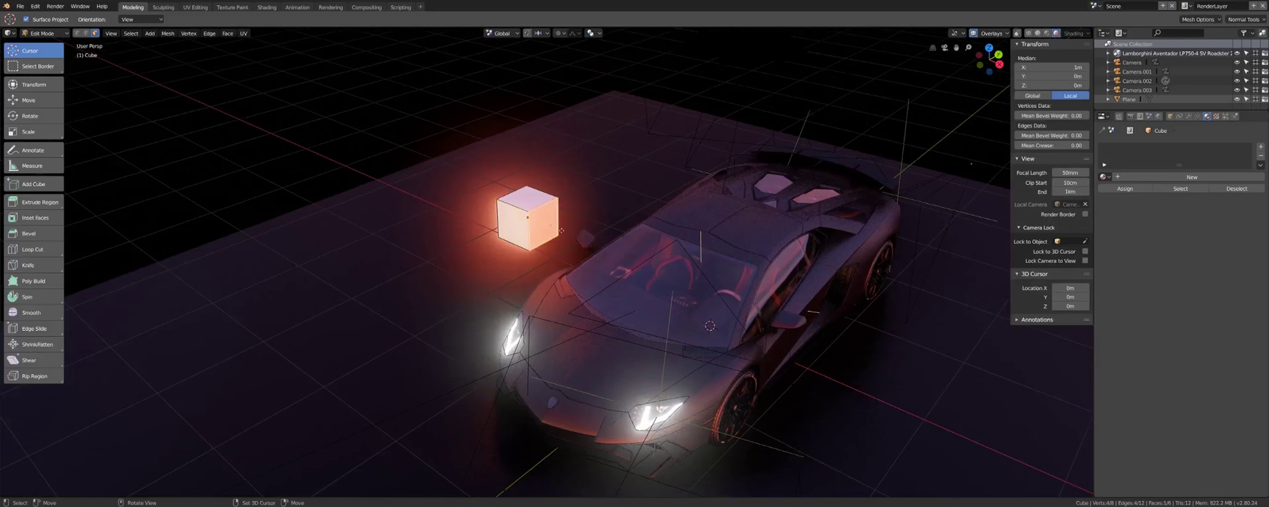
key("e")
left_click(699, 287)
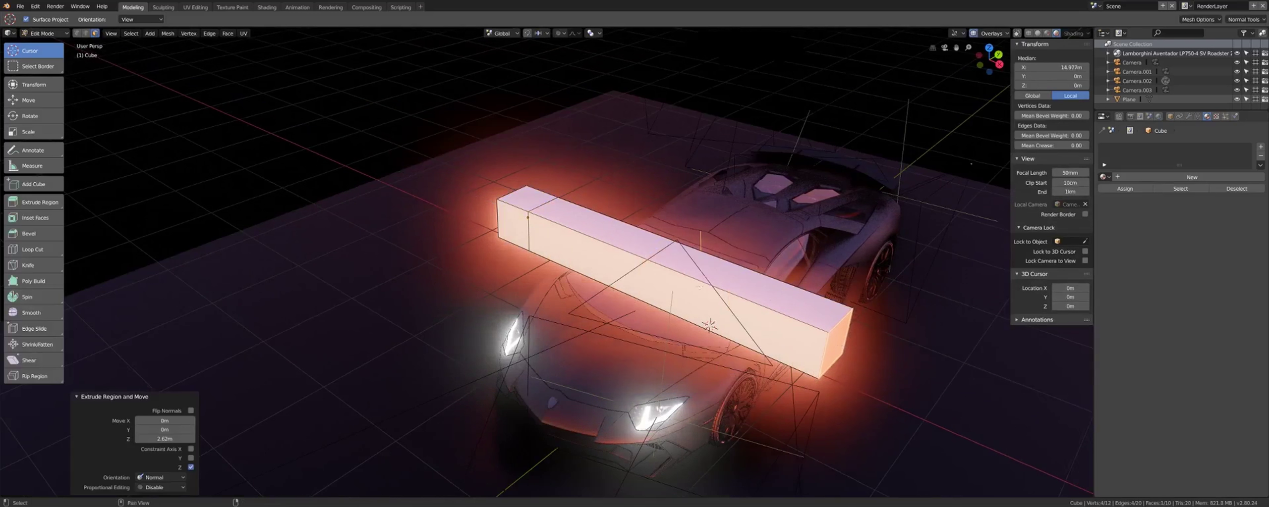
Step: Raise the bar's top face along Z into a tall slab
middle_click_drag(708, 324, 541, 212)
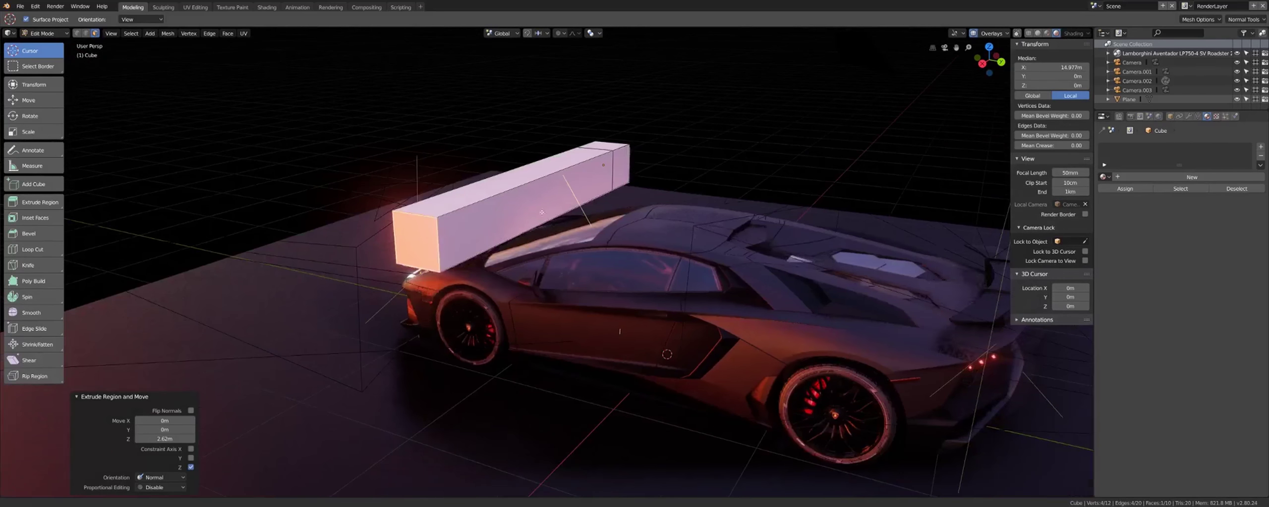
left_click(548, 171)
key("g")
key("z")
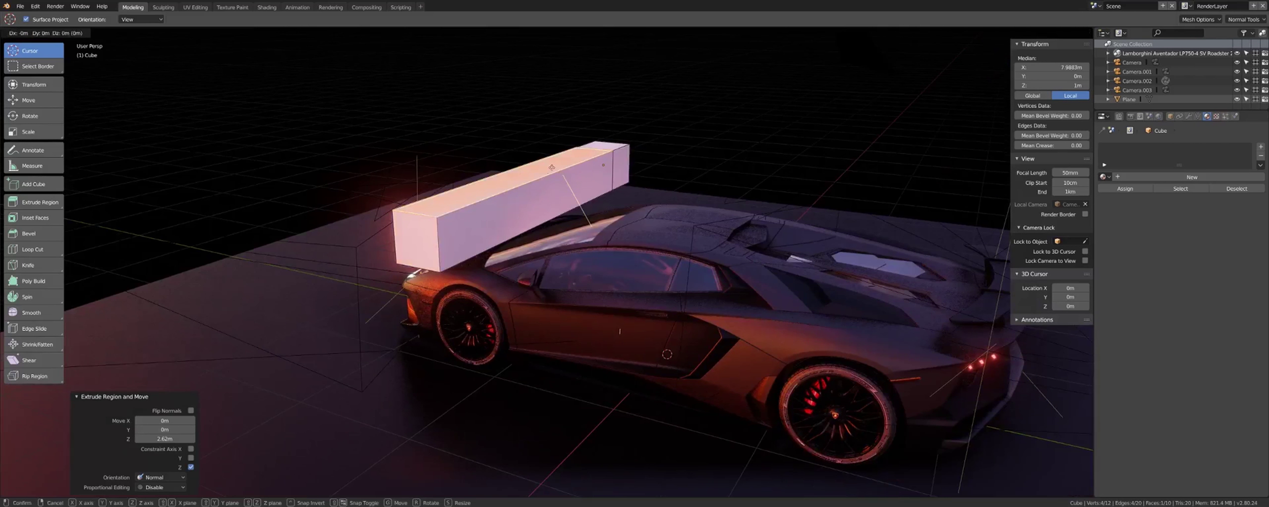
left_click(539, 156)
Step: Stretch the slab's side face along Y to widen it
left_click(542, 157)
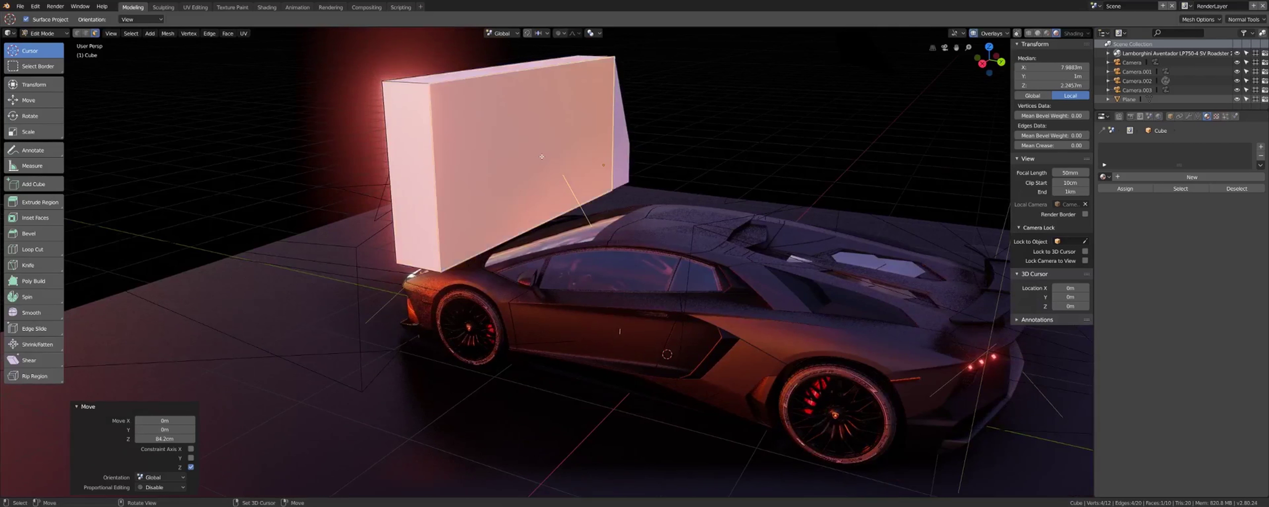
key("g")
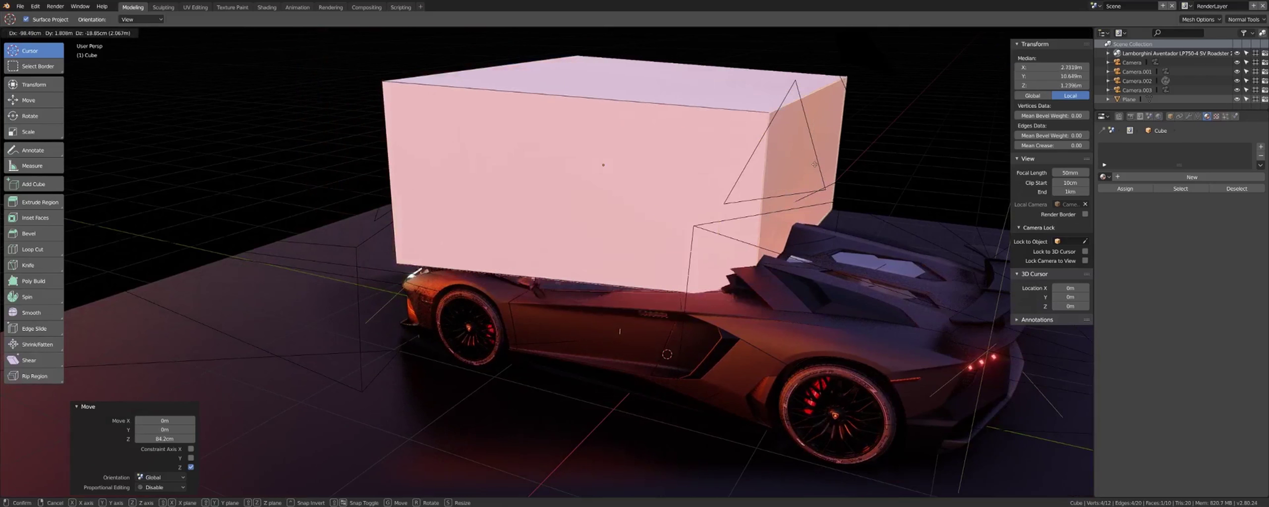
key("y")
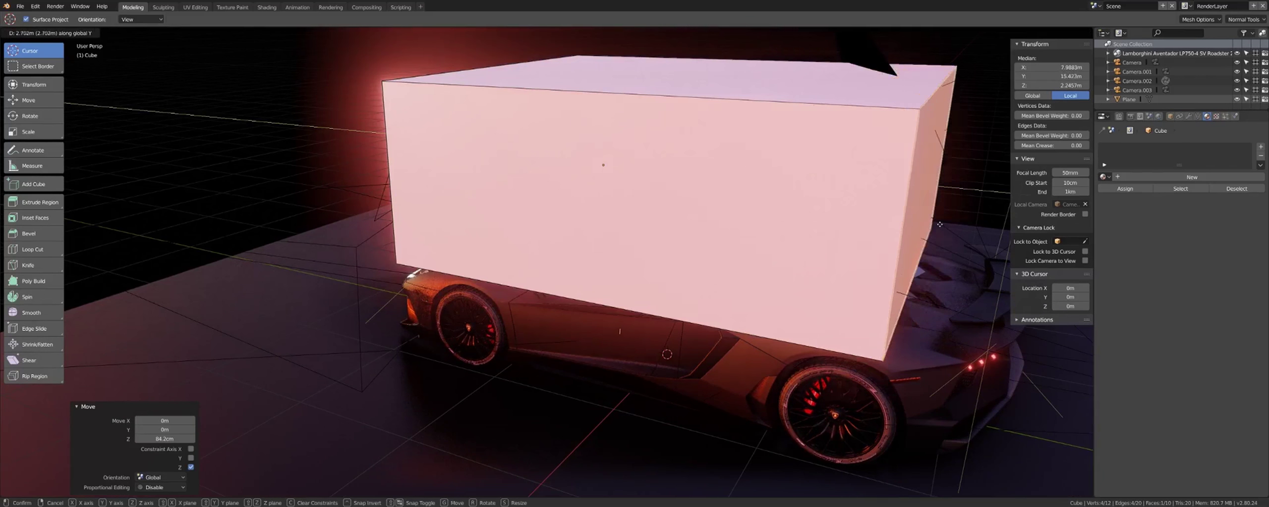
left_click(830, 234)
Step: Select all the panel geometry and lift it above the car
key("a")
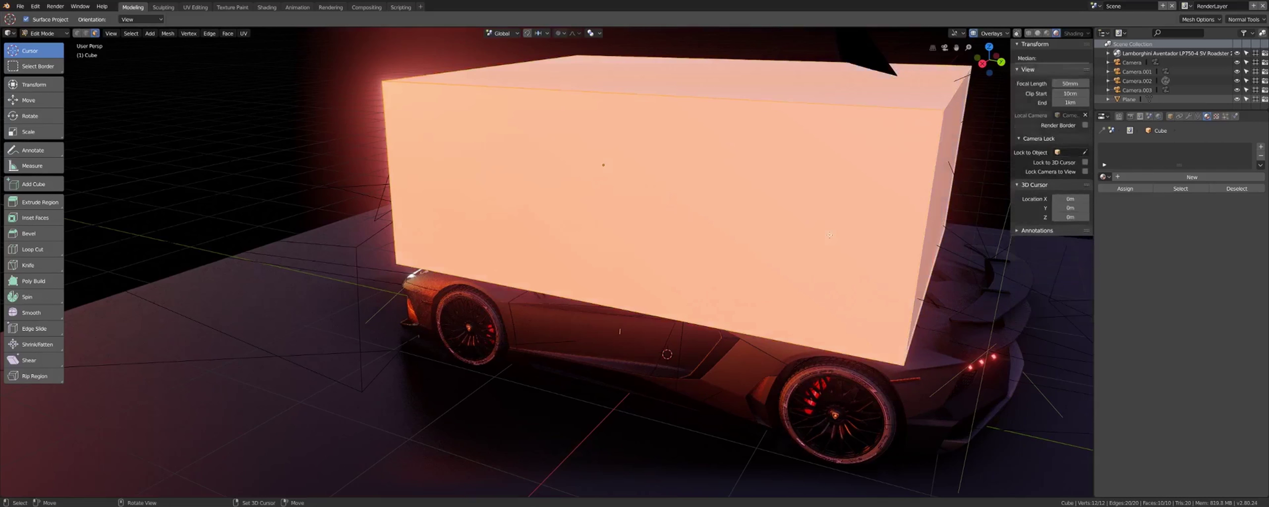
middle_click_drag(830, 234, 702, 233)
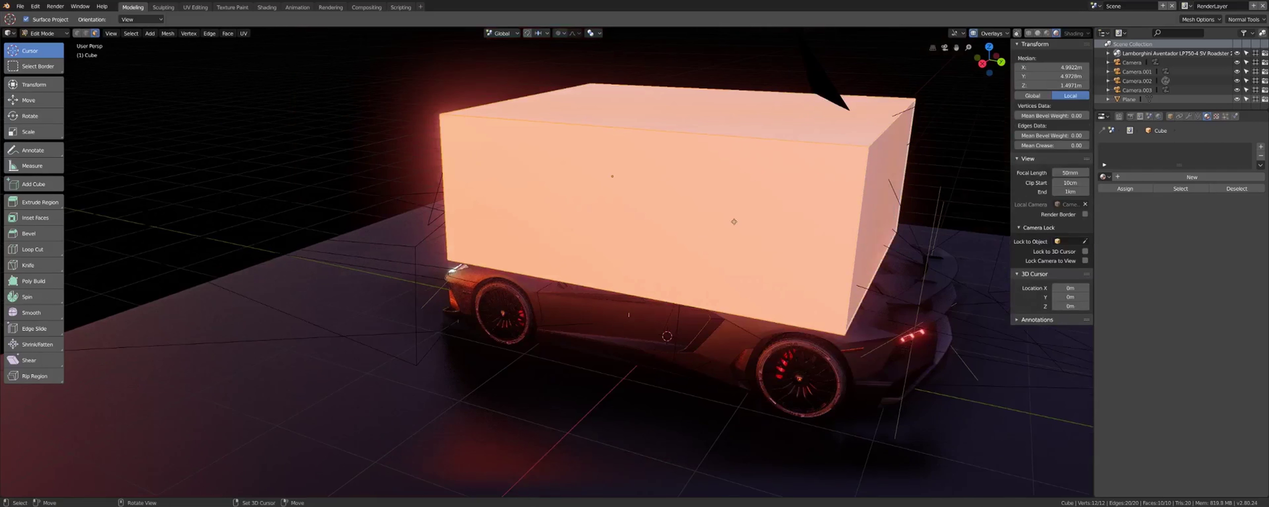
key("g")
key("z")
left_click(649, 292)
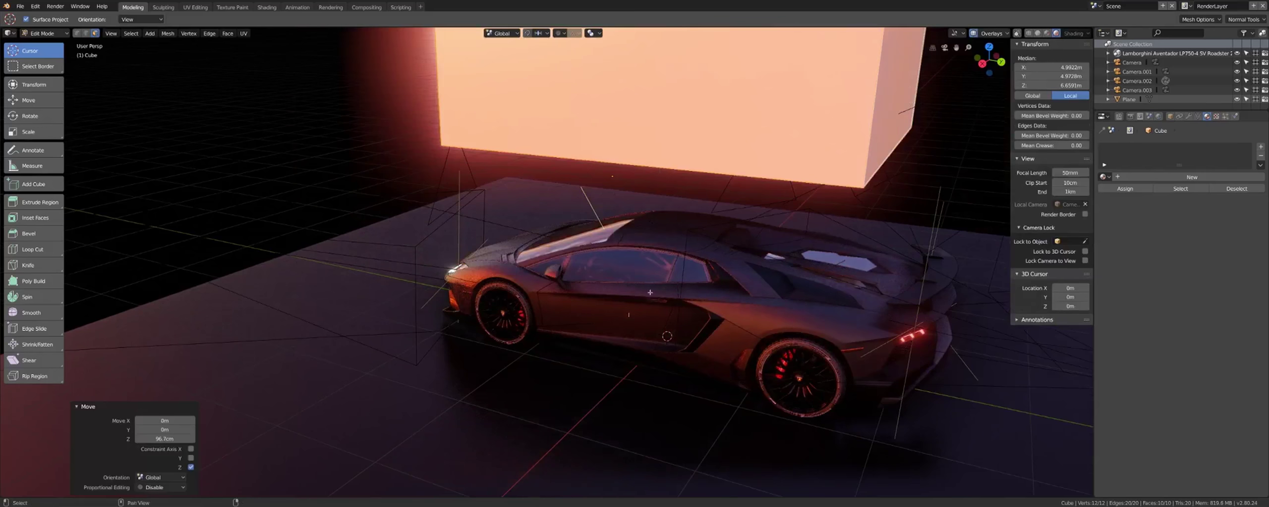
Step: Lower the panel slightly, settle it over the car, and return to Object Mode
middle_click_drag(650, 293, 783, 201)
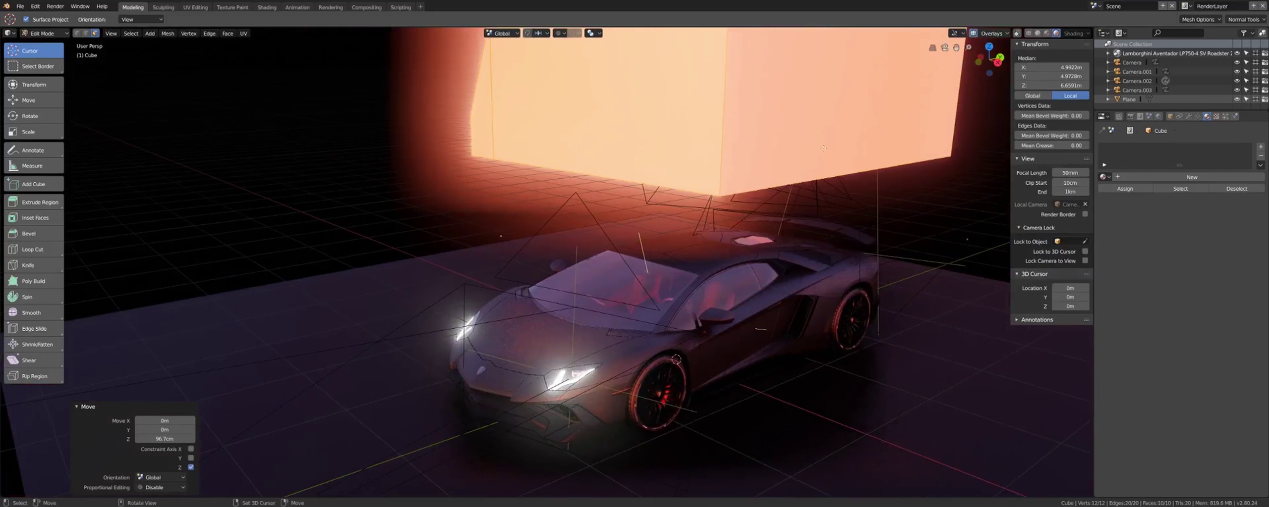
key("g")
key("z")
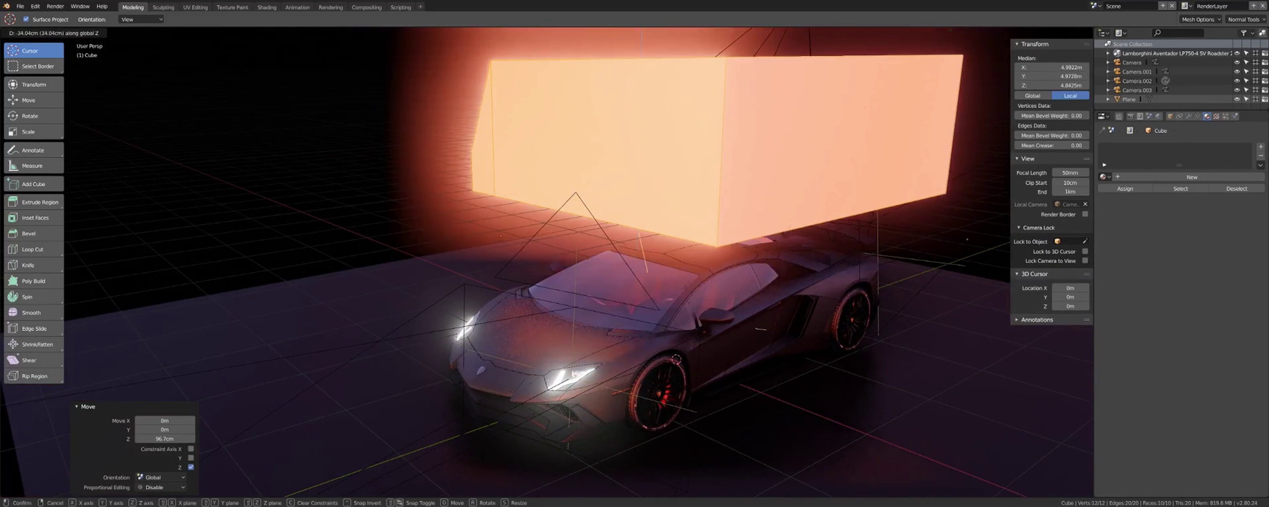
left_click(766, 255)
middle_click_drag(766, 255, 610, 224)
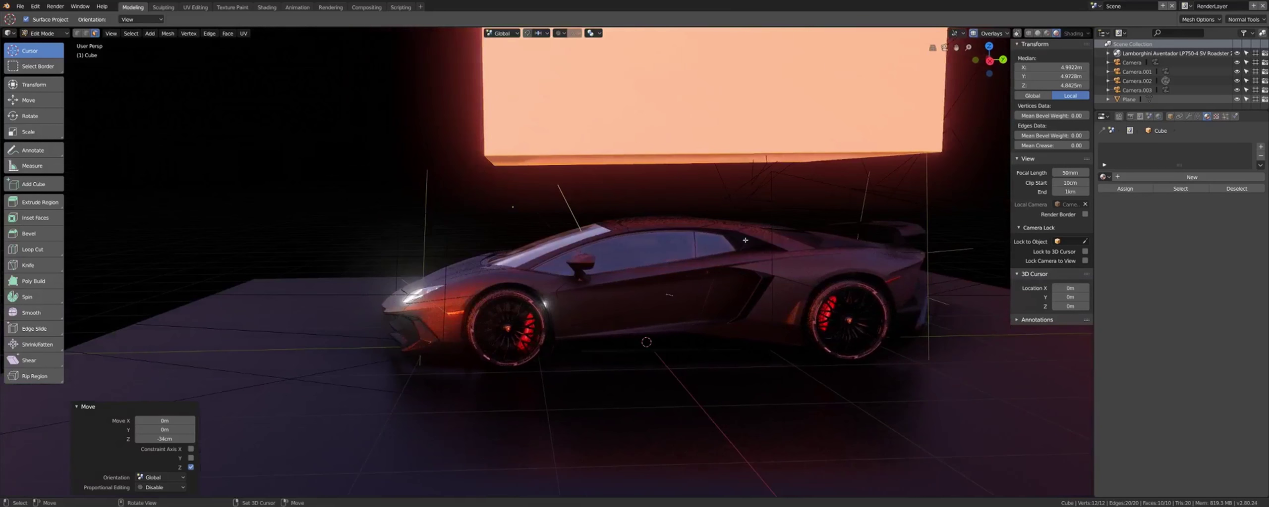
key("g")
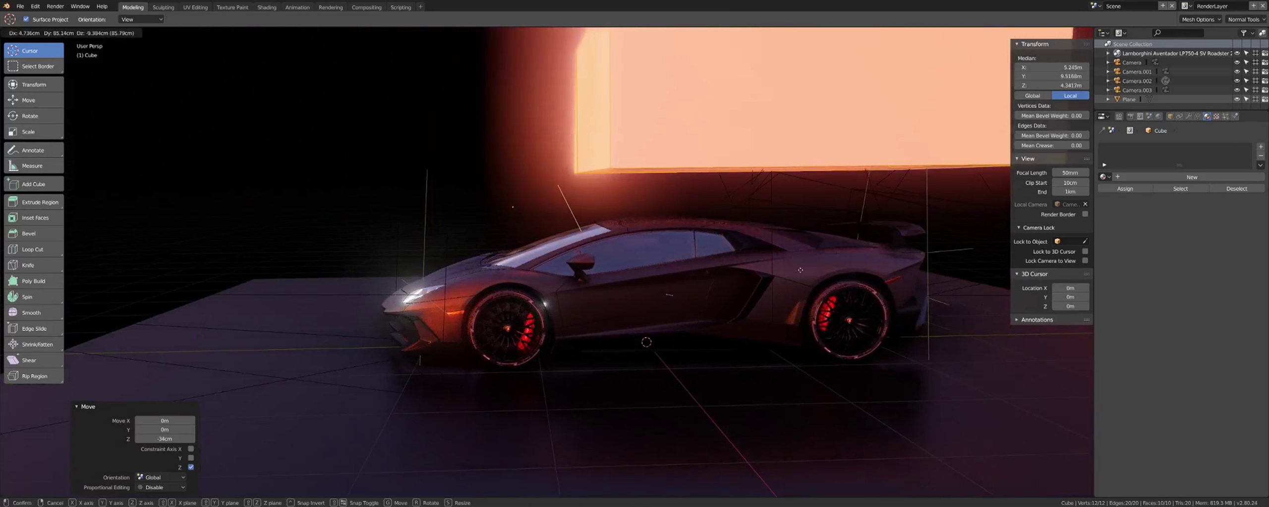
left_click(718, 248)
key("Tab")
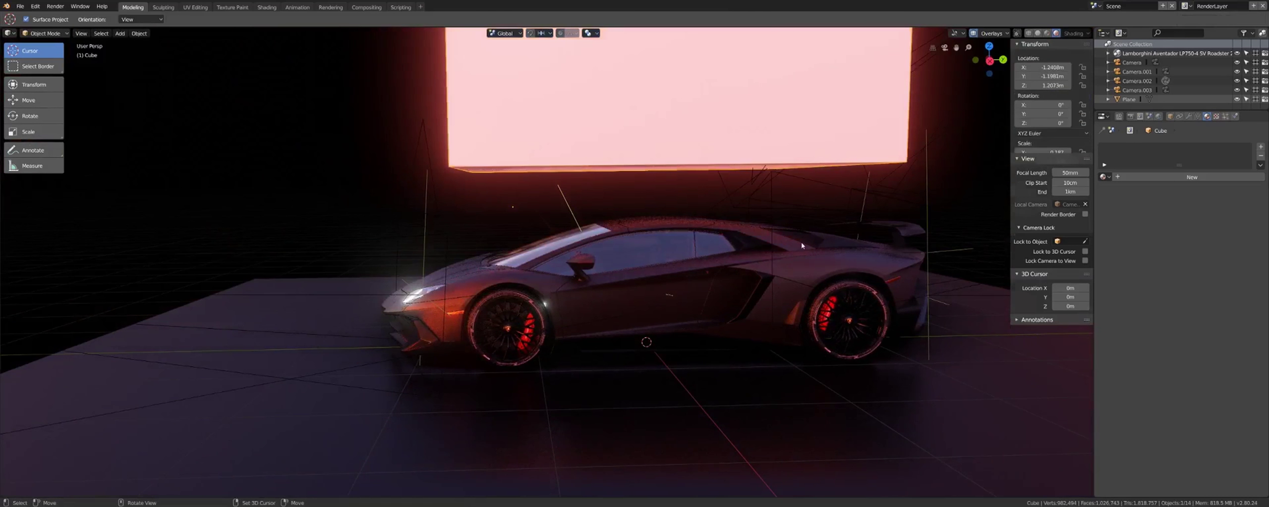
key("x")
left_click(802, 245)
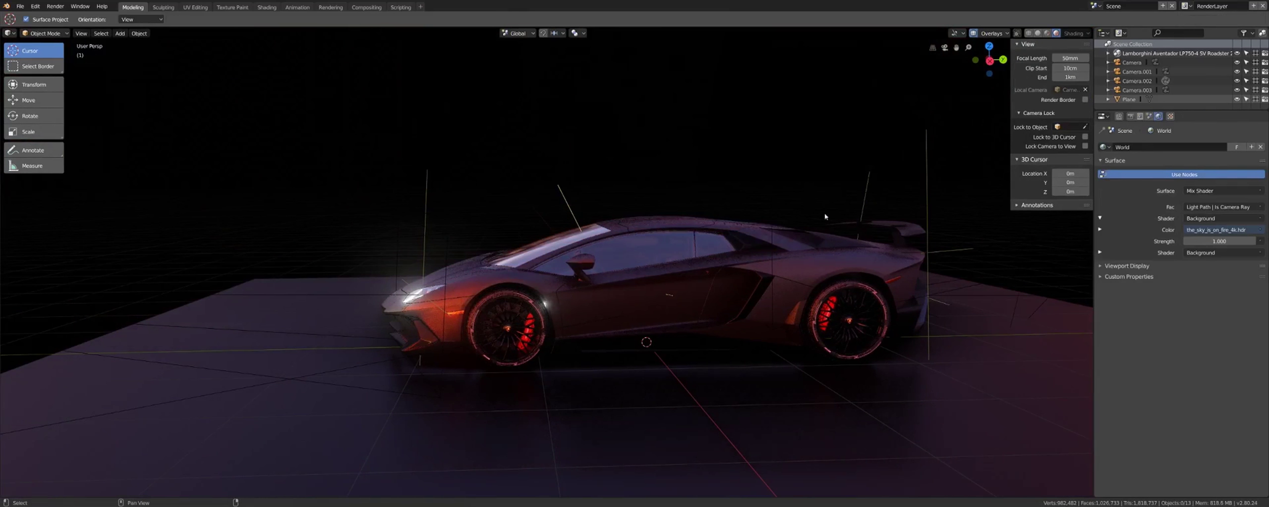
left_click(973, 34)
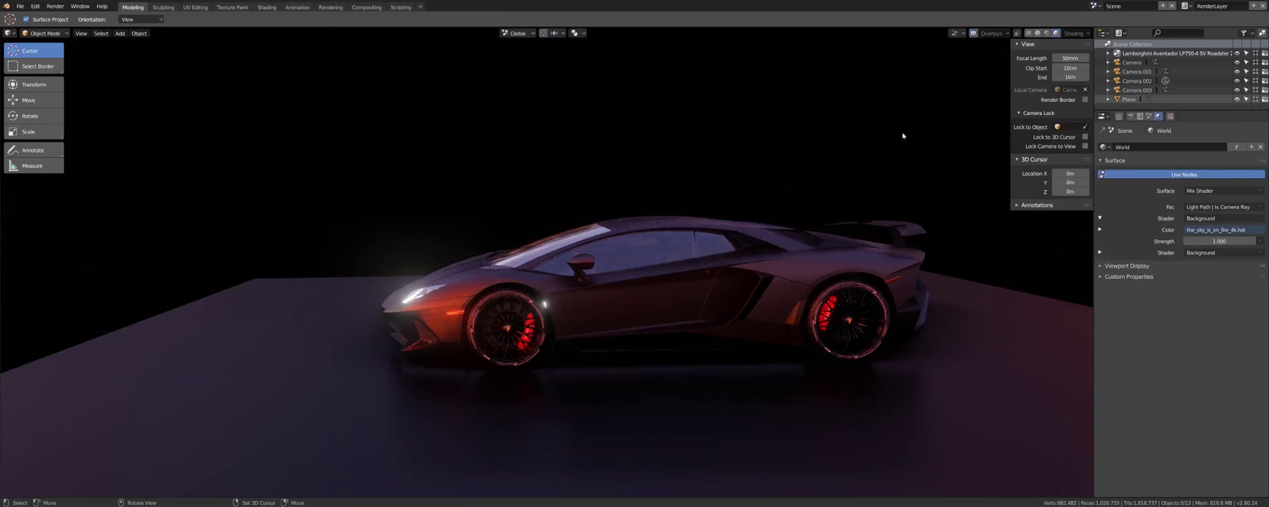
mouse_move(620, 238)
middle_mouse_down()
mouse_move(712, 238)
mouse_move(618, 234)
middle_mouse_up()
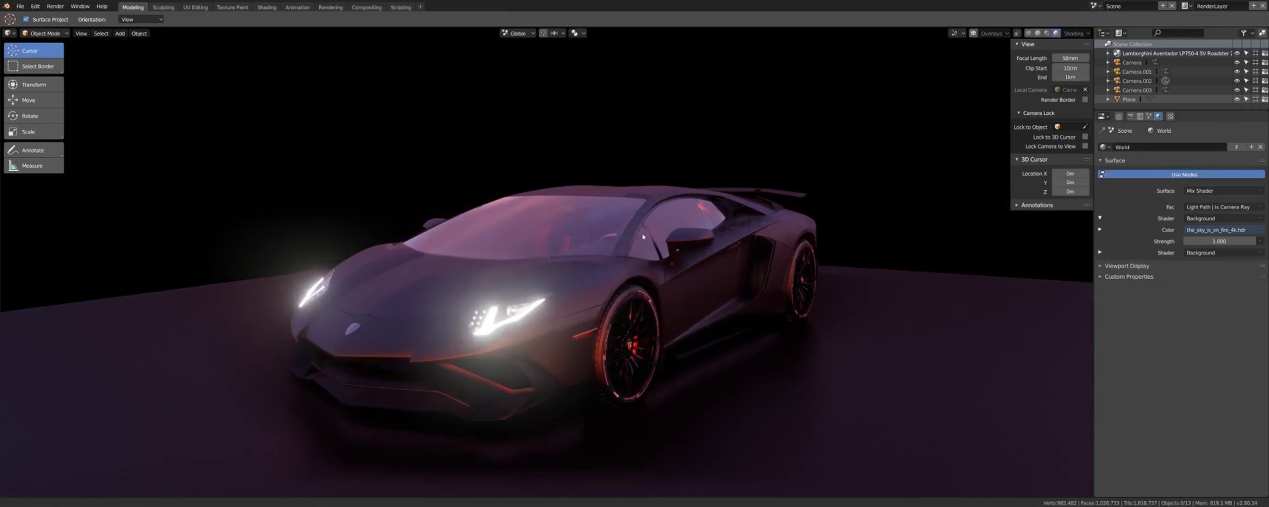
scroll(620, 233, "up", 2)
scroll(635, 220, "up", 2)
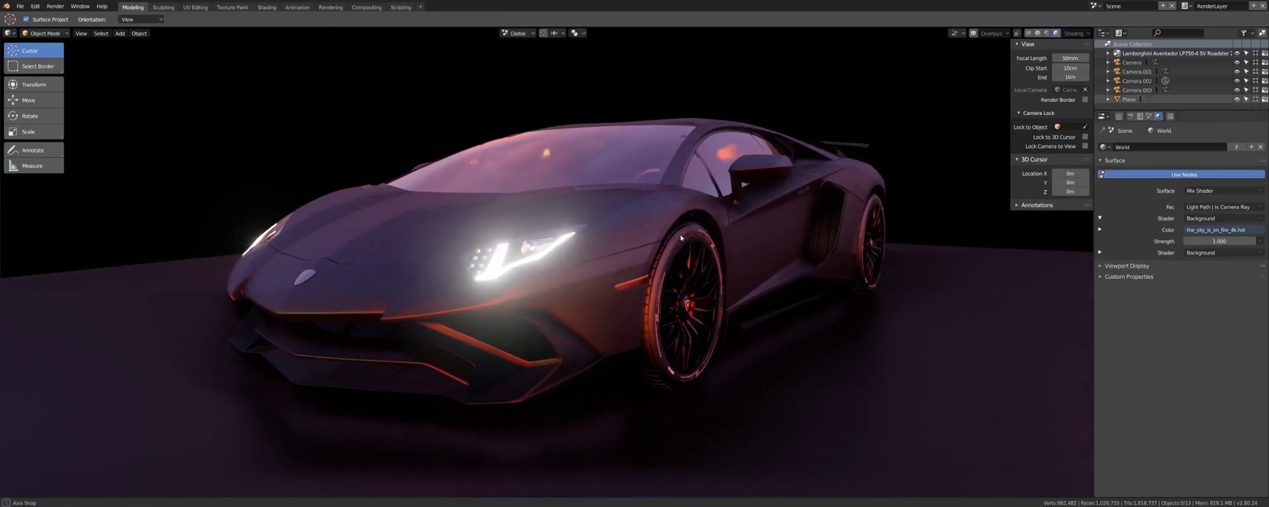
scroll(699, 268, "up", 3)
scroll(711, 299, "up", 2)
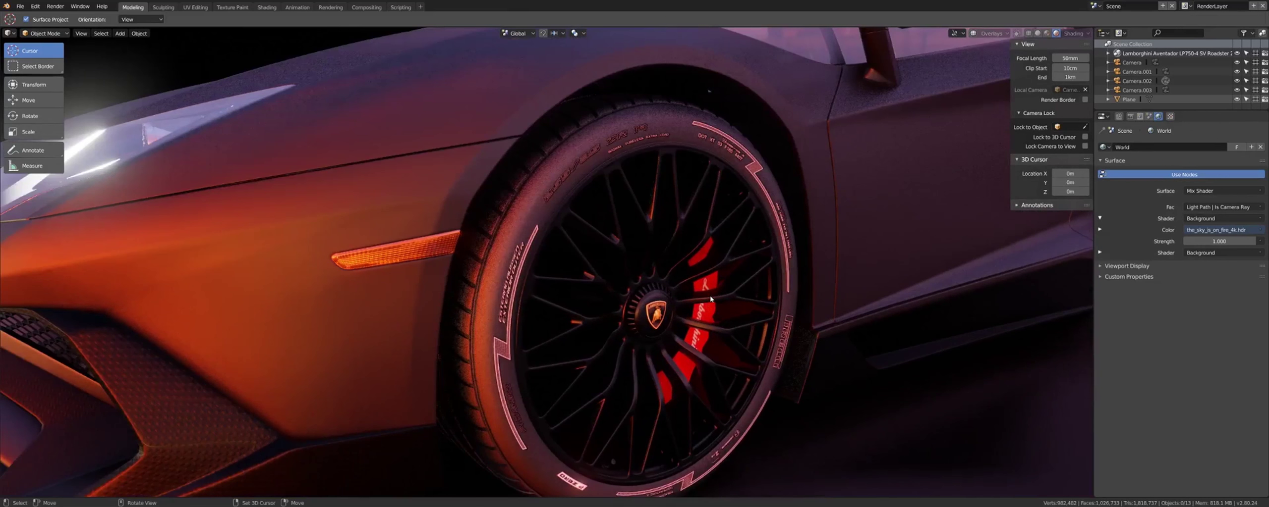
scroll(509, 235, "down", 3)
scroll(595, 263, "down", 2)
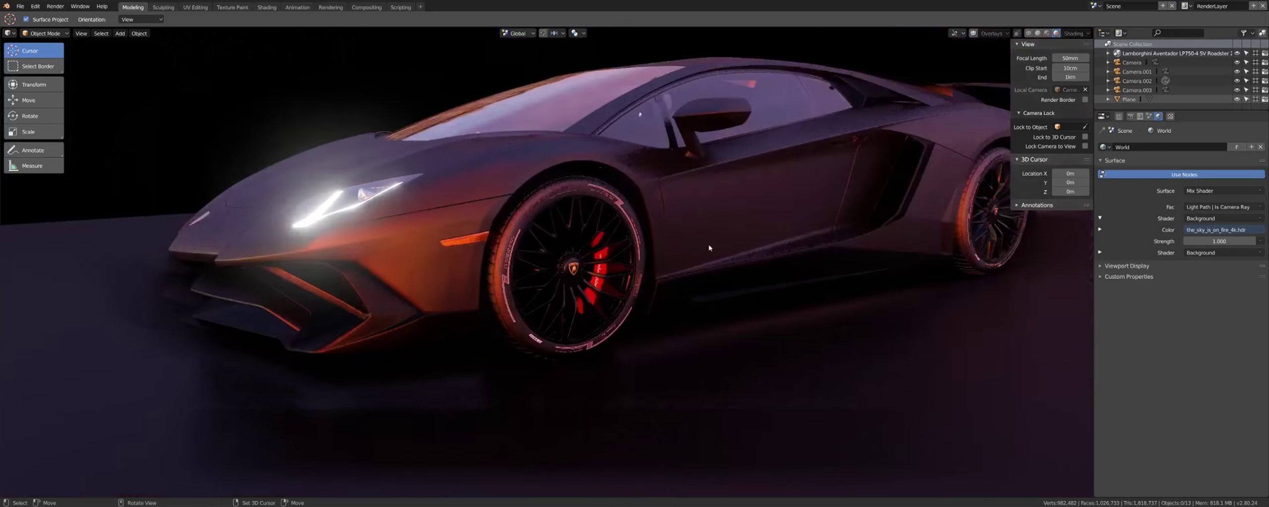
scroll(693, 297, "up", 1)
mouse_move(693, 297)
middle_mouse_down()
mouse_move(635, 268)
mouse_move(677, 244)
mouse_move(704, 299)
mouse_move(682, 266)
mouse_move(743, 288)
mouse_move(620, 293)
mouse_move(664, 278)
middle_mouse_up()
scroll(635, 271, "up", 2)
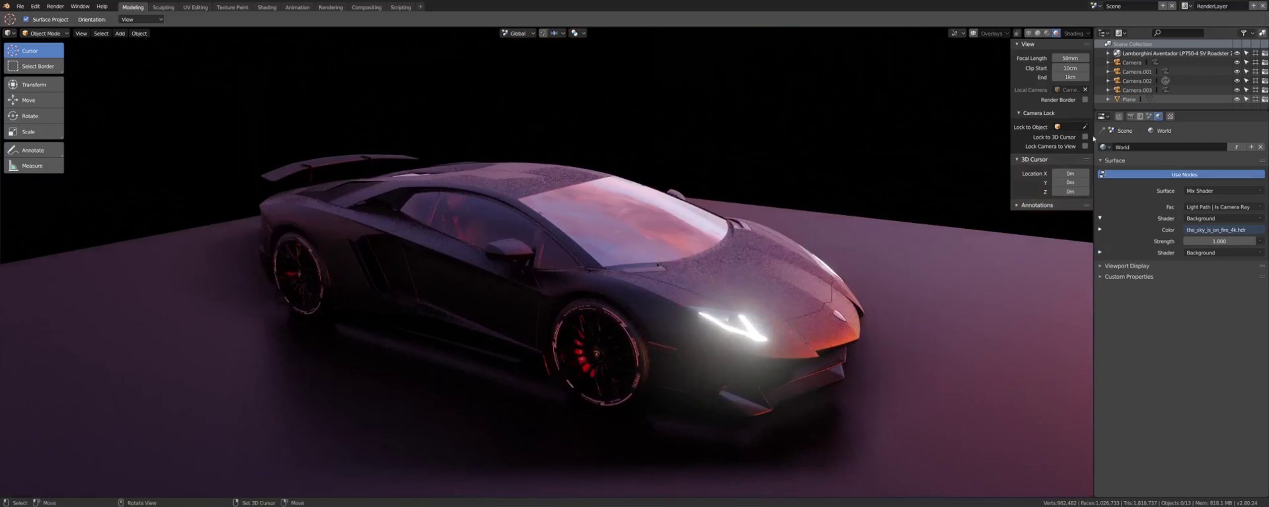
Step: In Render Properties, toggle Screen Space Reflections and Ambient Occlusion off and back on to compare
left_click(1134, 118)
mouse_move(887, 269)
middle_mouse_down()
mouse_move(743, 243)
mouse_move(773, 250)
middle_mouse_up()
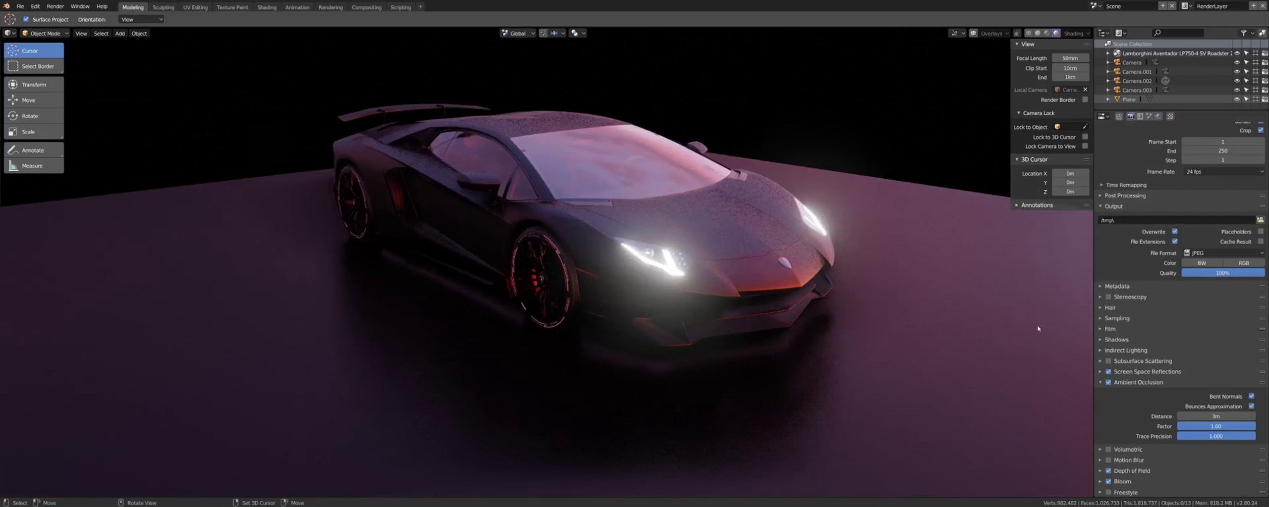
left_click(1108, 372)
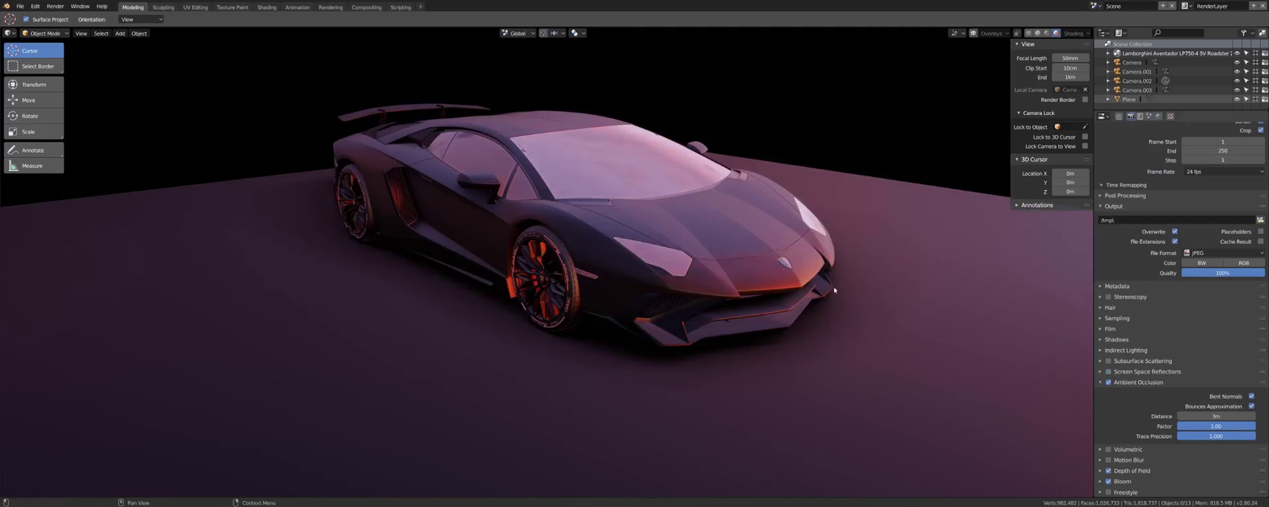
mouse_move(834, 291)
middle_mouse_down()
mouse_move(833, 343)
mouse_move(520, 327)
middle_mouse_up()
left_click(1109, 373)
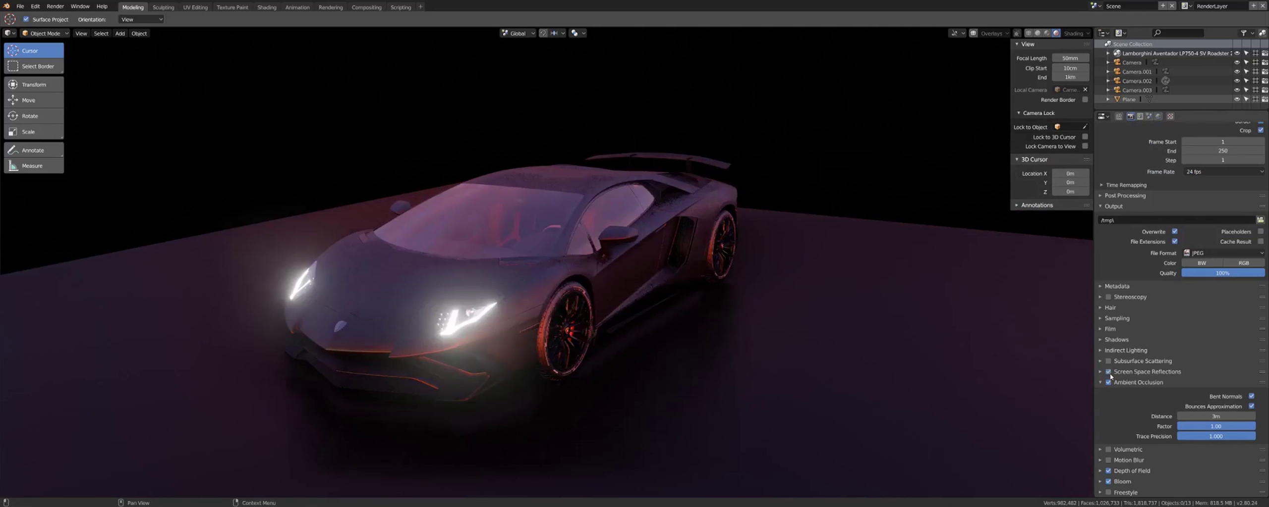
left_click(1108, 383)
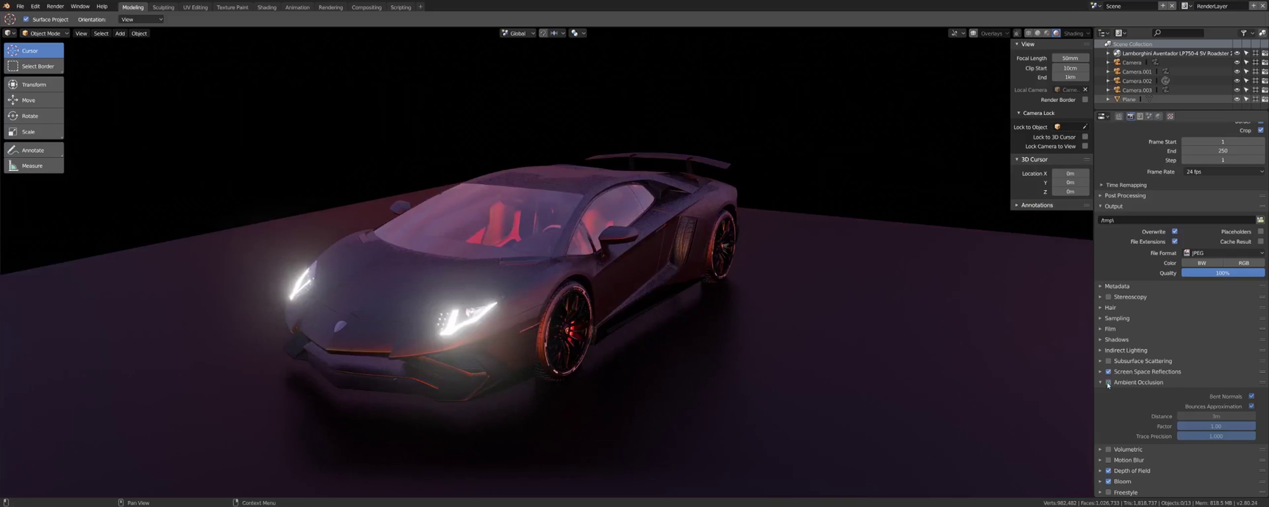
left_click(1108, 383)
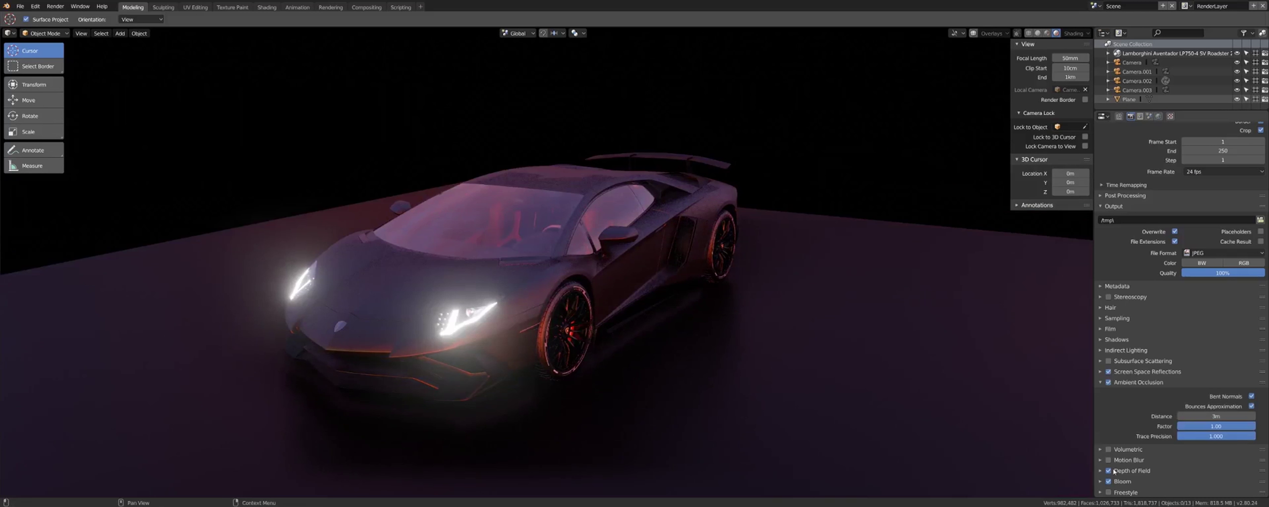
Step: Disable Bloom, then select the main Camera in the Outliner
scroll(1135, 476, "up", 1)
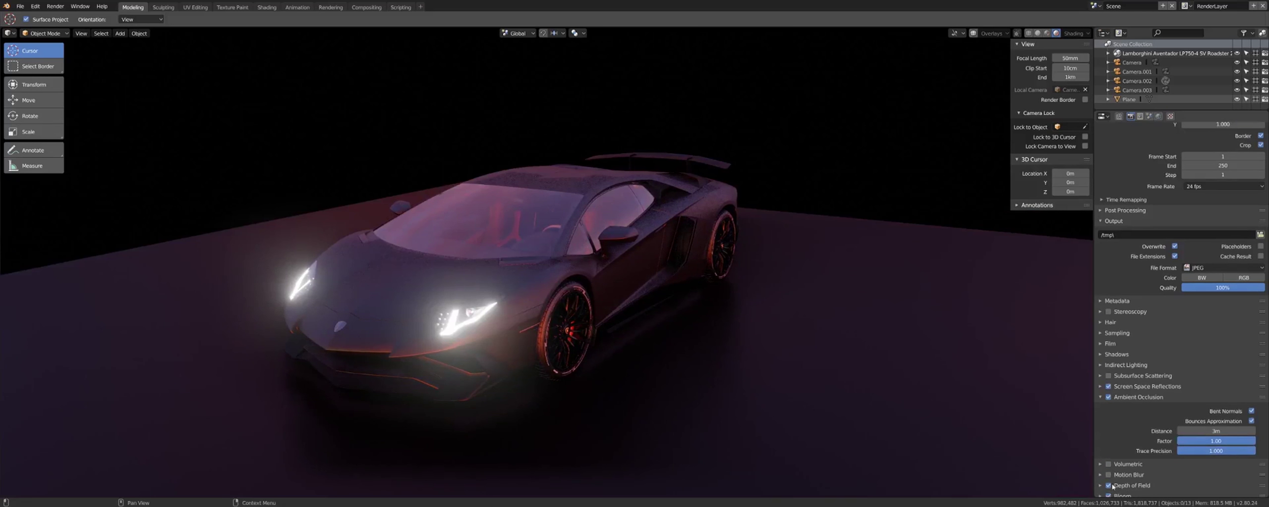
scroll(1119, 472, "down", 1)
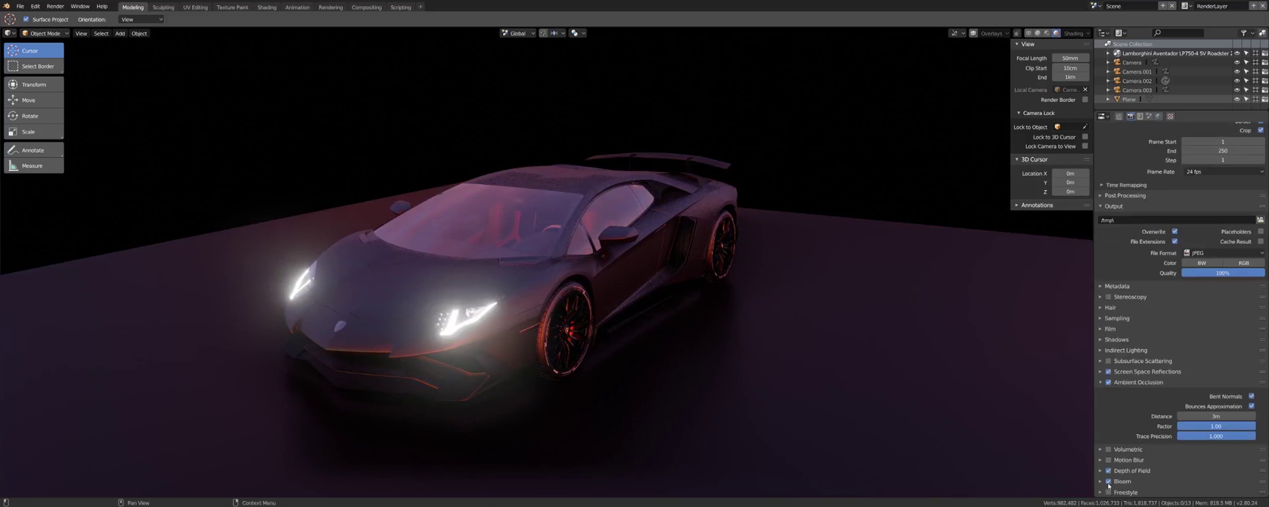
left_click(1108, 481)
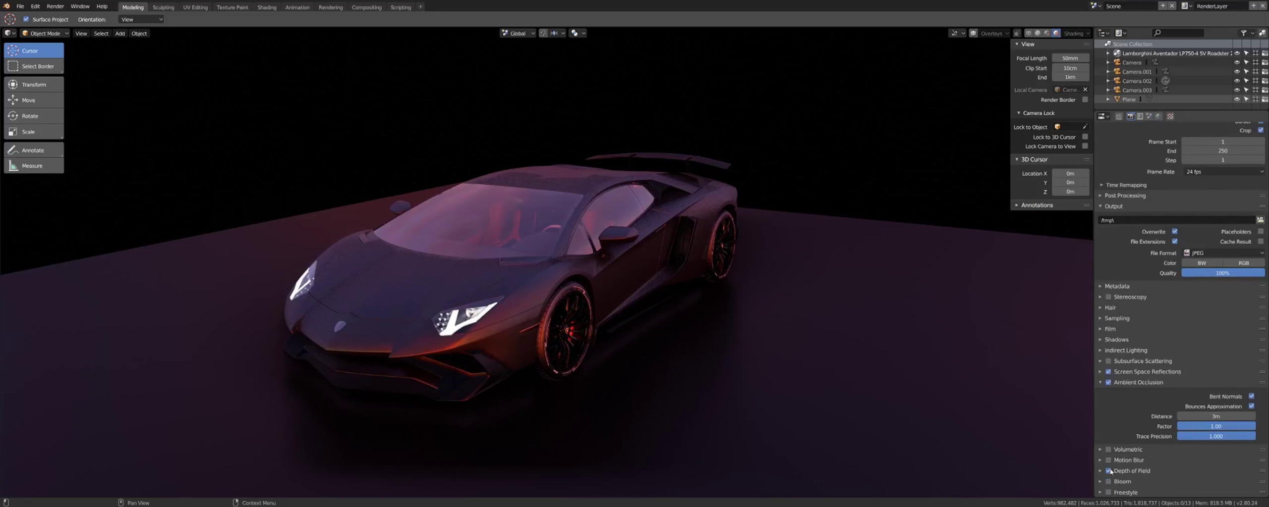
mouse_move(712, 295)
middle_mouse_down()
mouse_move(821, 340)
mouse_move(657, 337)
mouse_move(651, 275)
middle_mouse_up()
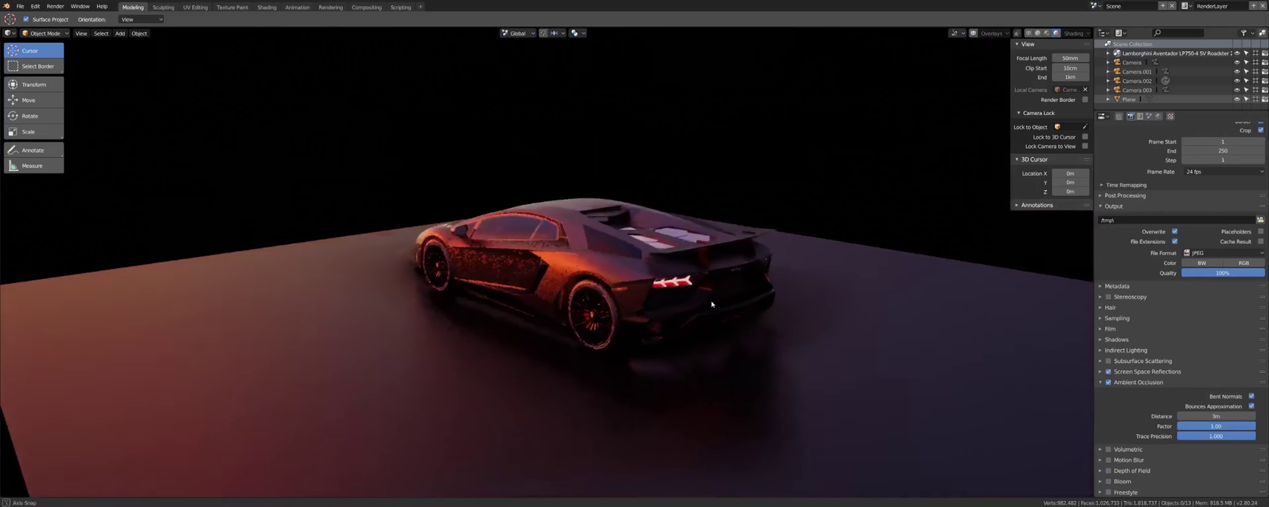
scroll(652, 274, "up", 2)
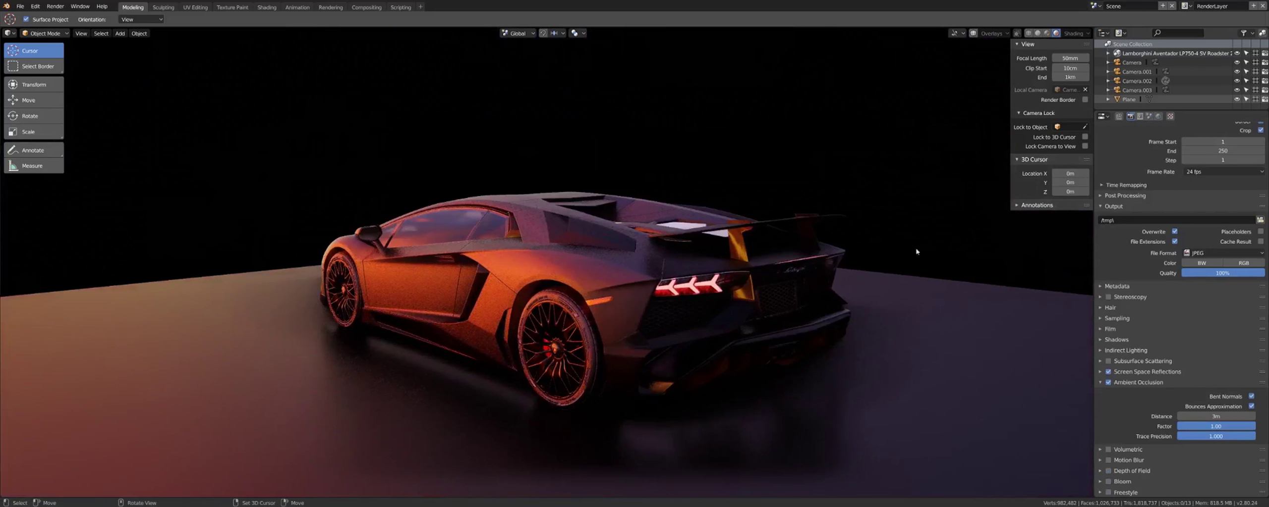
left_click(1133, 76)
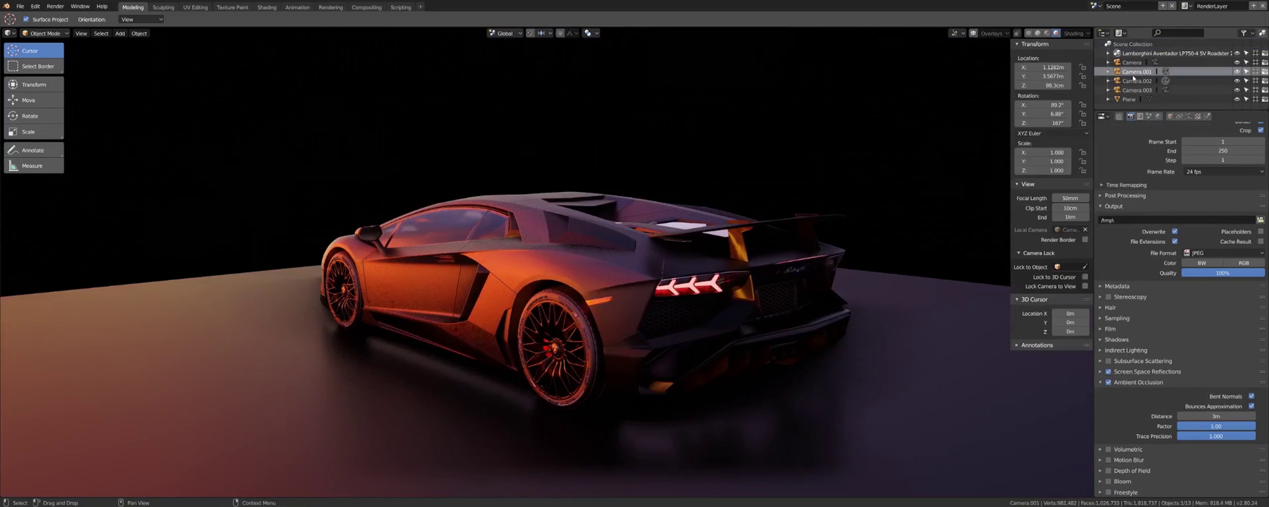
left_click(1132, 63)
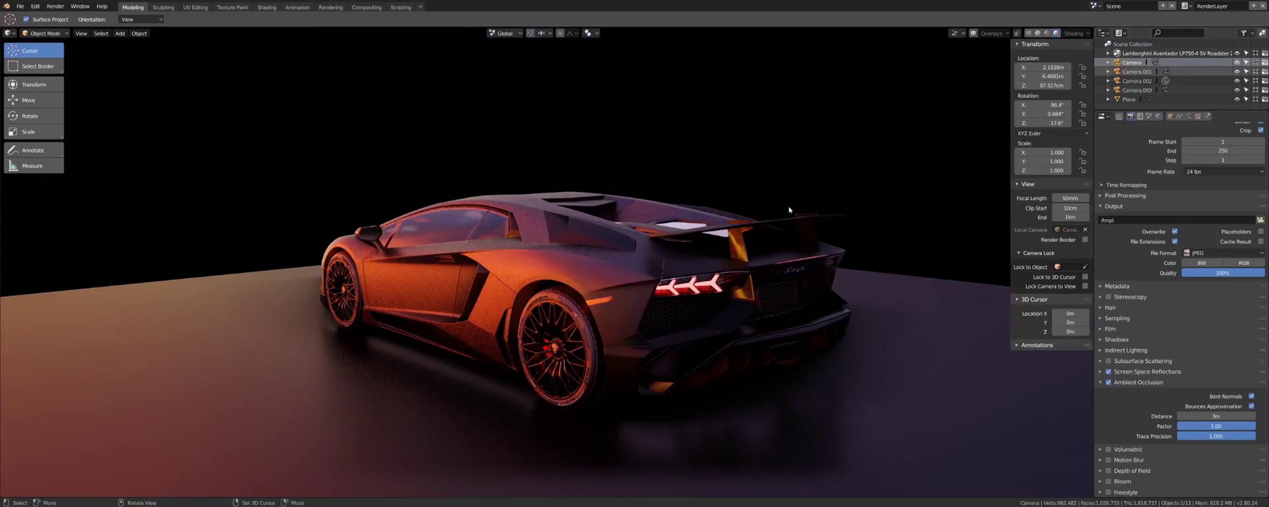
Step: Look through the camera, enable Depth of Field, and expand the camera's Depth of Field settings
key("ctrl+KP_0")
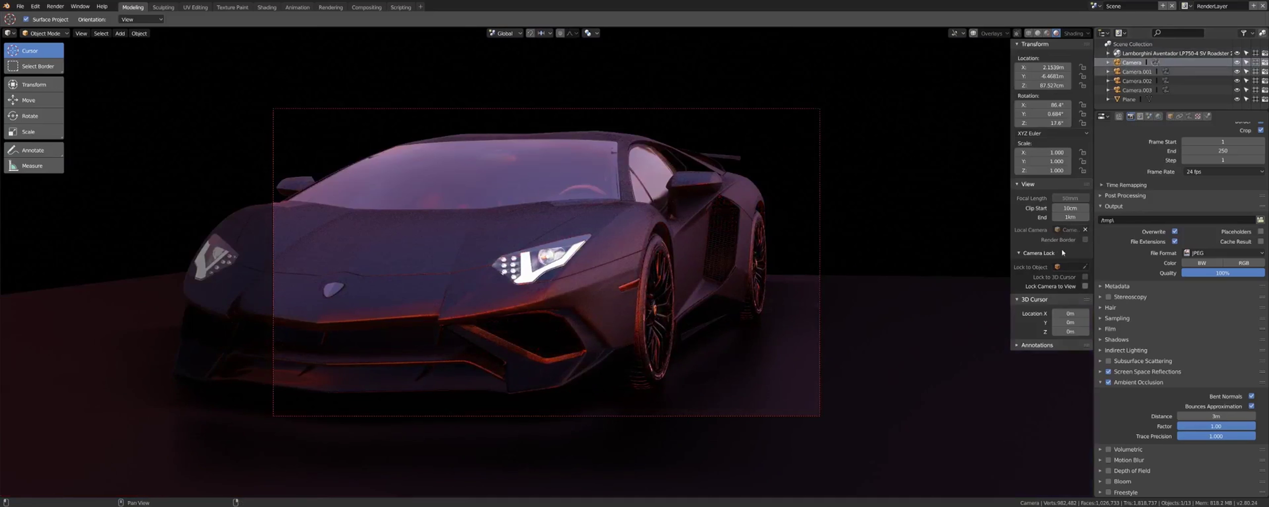
scroll(565, 264, "up", 2)
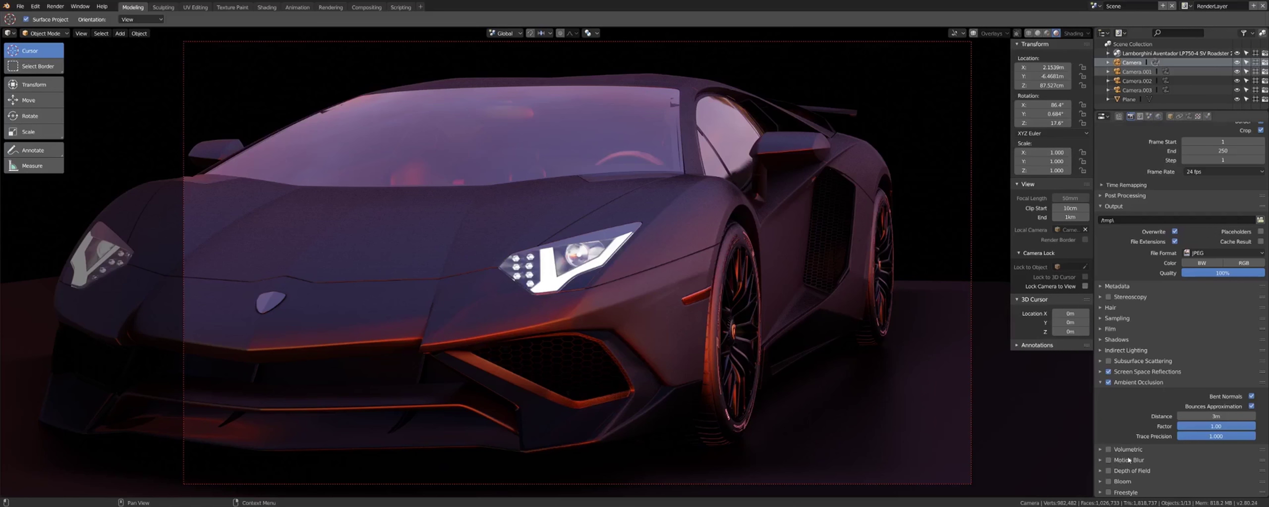
left_click(1109, 471)
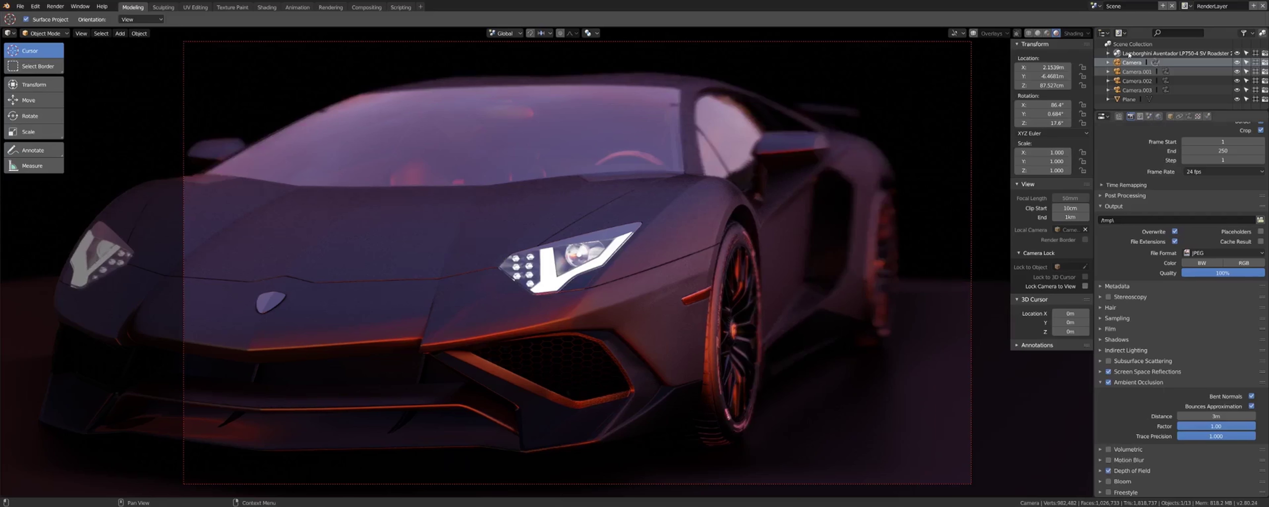
left_click(1189, 116)
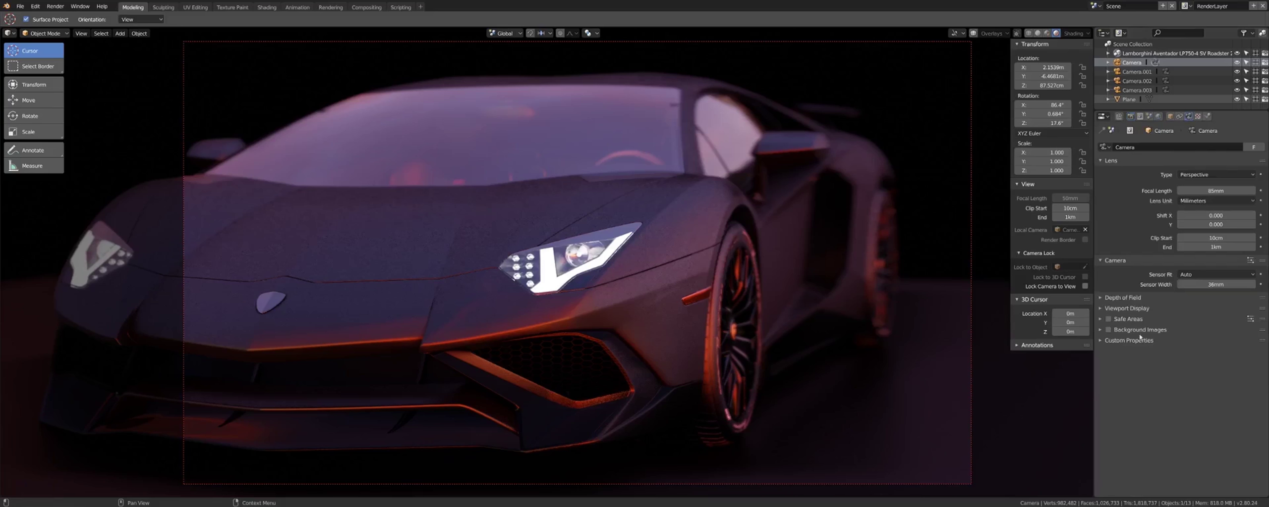
left_click(1123, 298)
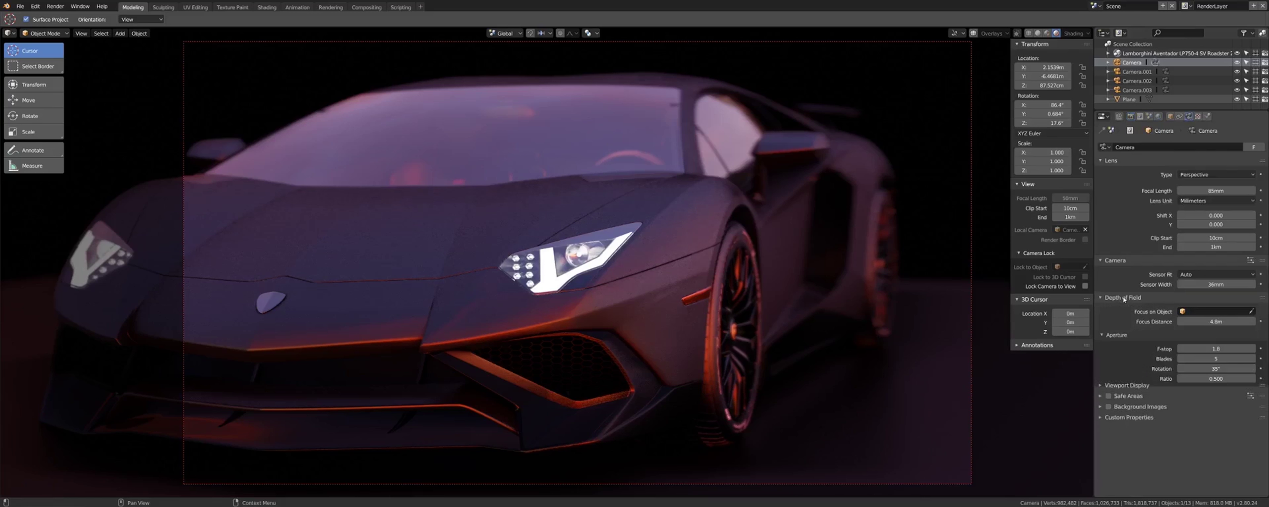
Step: Tune the camera F-stop, trying 0.1 and 1.0 before settling on 1.8
left_click(1216, 350)
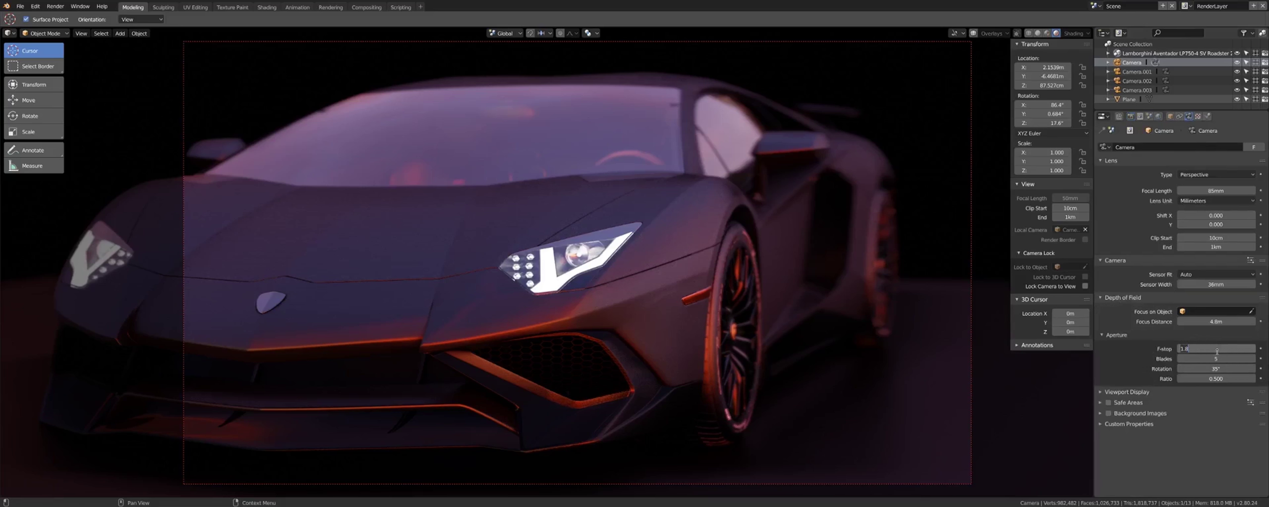
type("0.1")
key("Return")
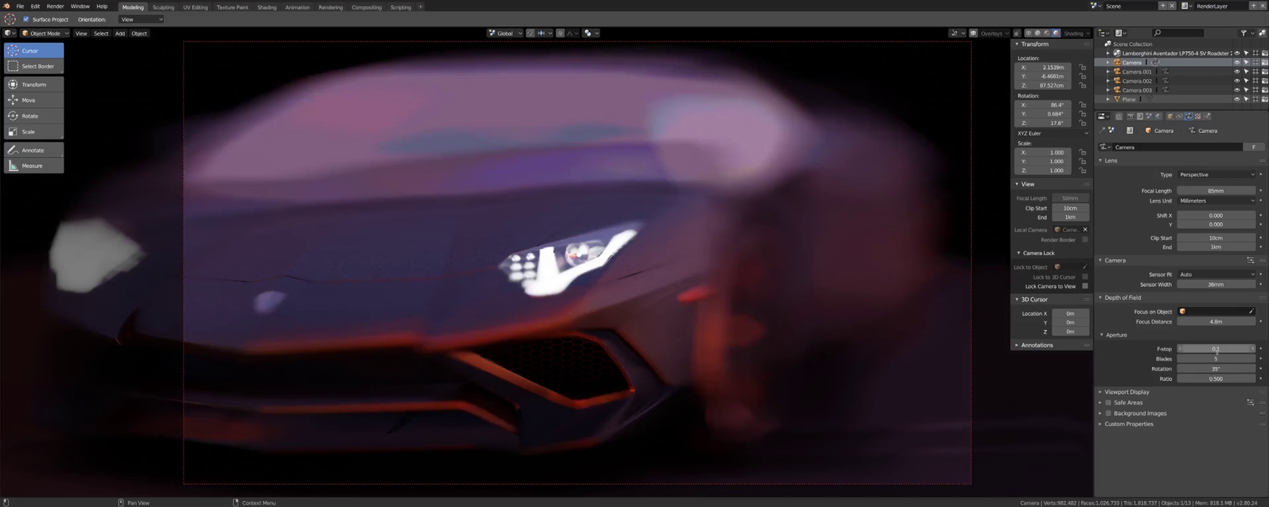
left_click(1214, 350)
key("BackSpace")
key("BackSpace")
key("BackSpace")
type("1")
key("Return")
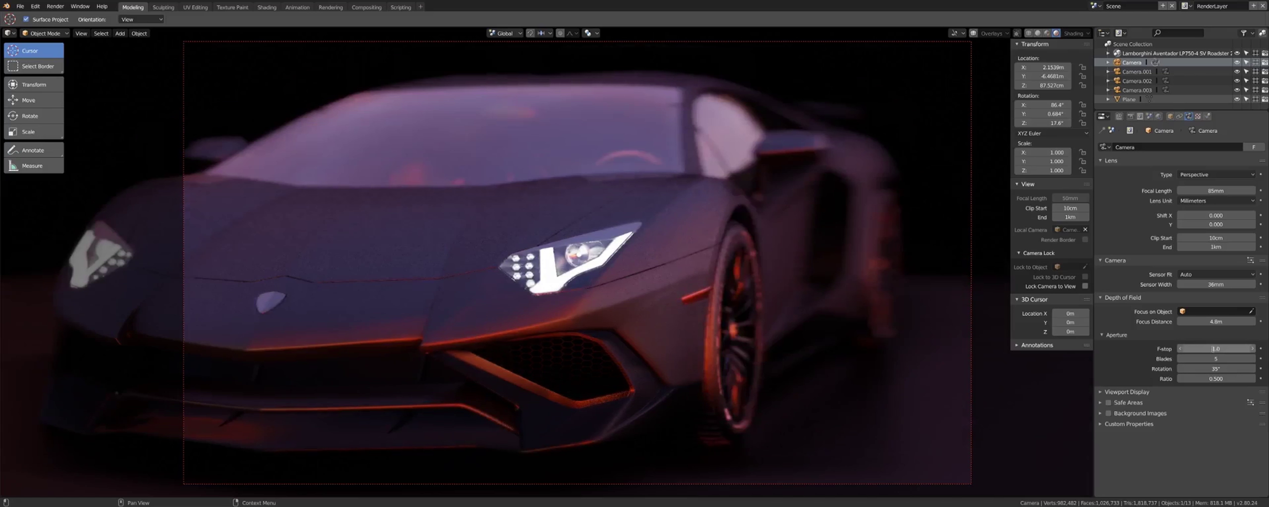
left_click(1214, 349)
type("1.8")
key("Return")
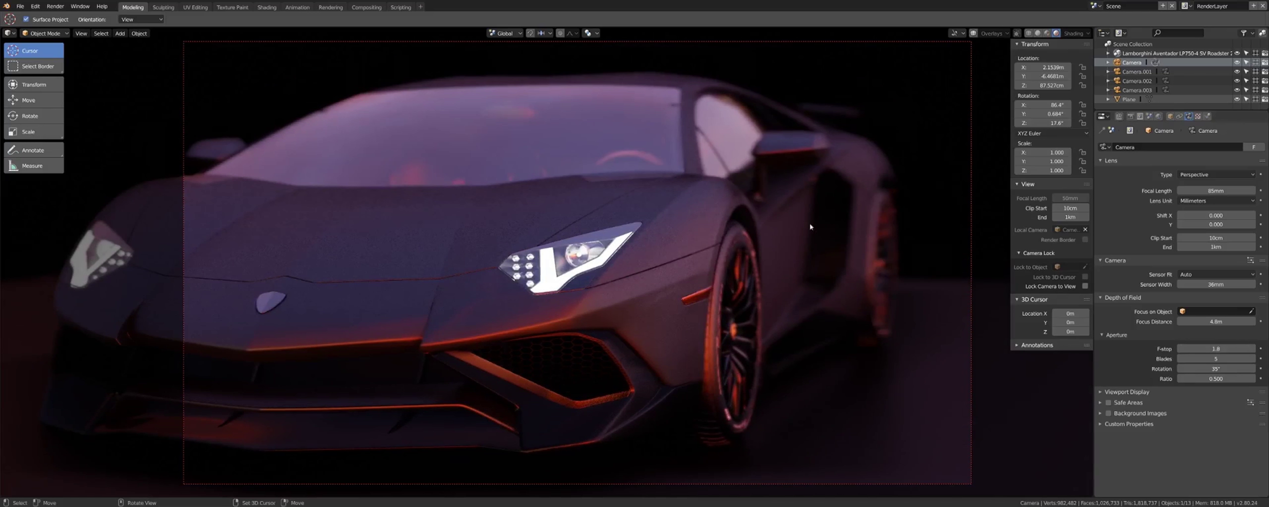
left_click(1136, 72)
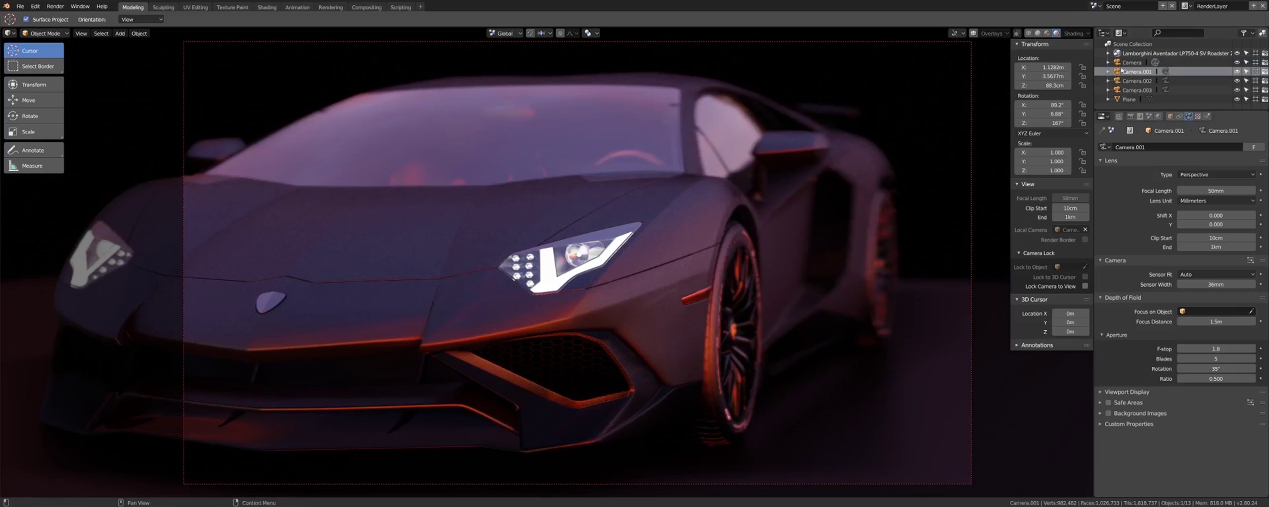
left_click(1128, 63)
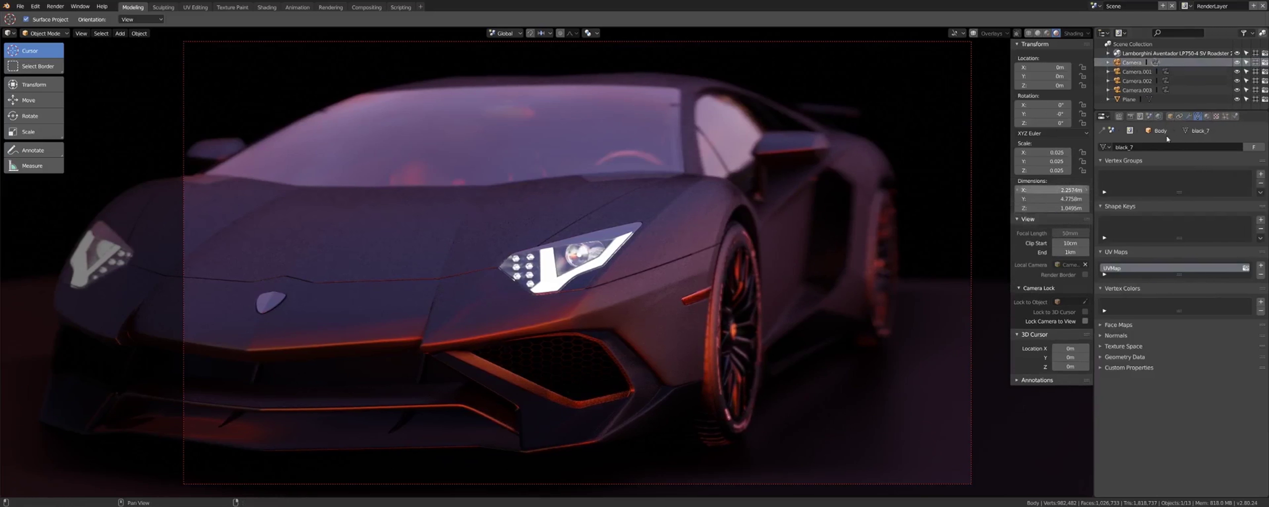
Step: In the car body's material, brighten the paint's Base Color from black toward pink
left_click(1206, 117)
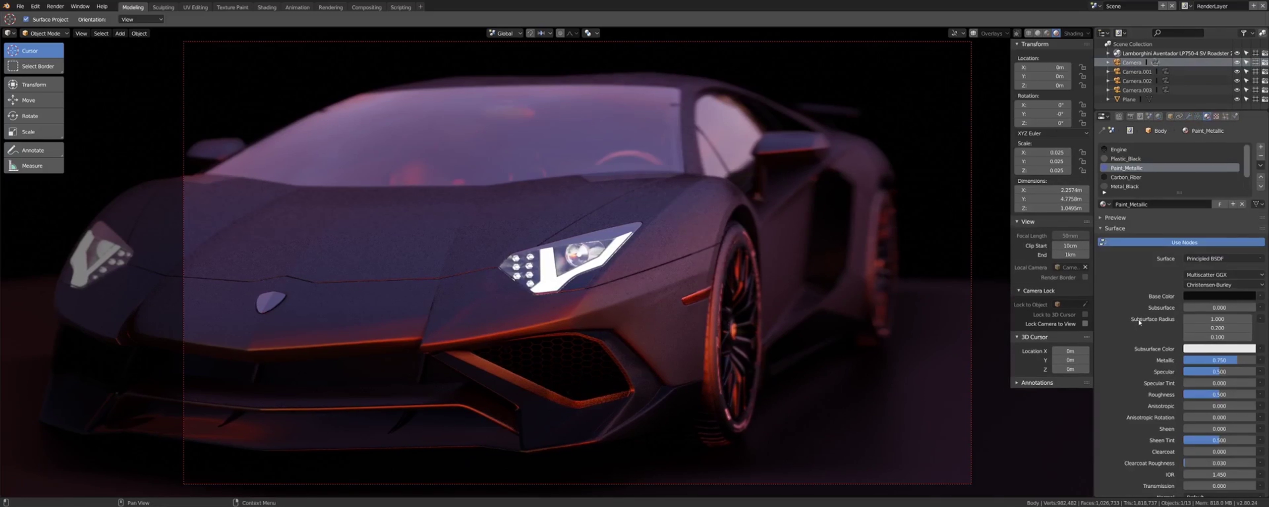
left_click(1212, 297)
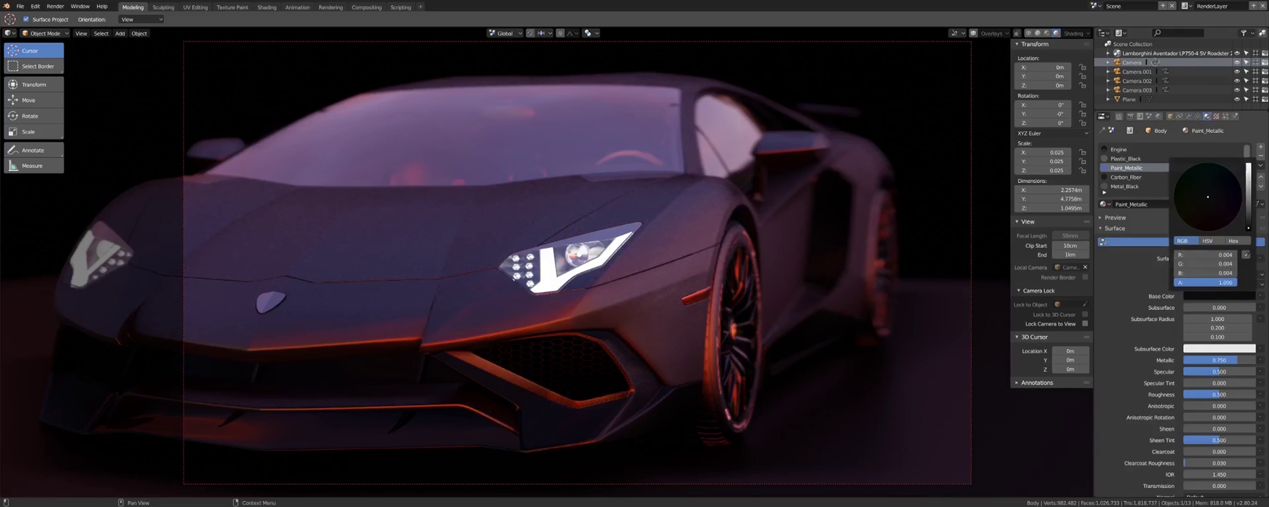
left_click_drag(1247, 228, 1249, 176)
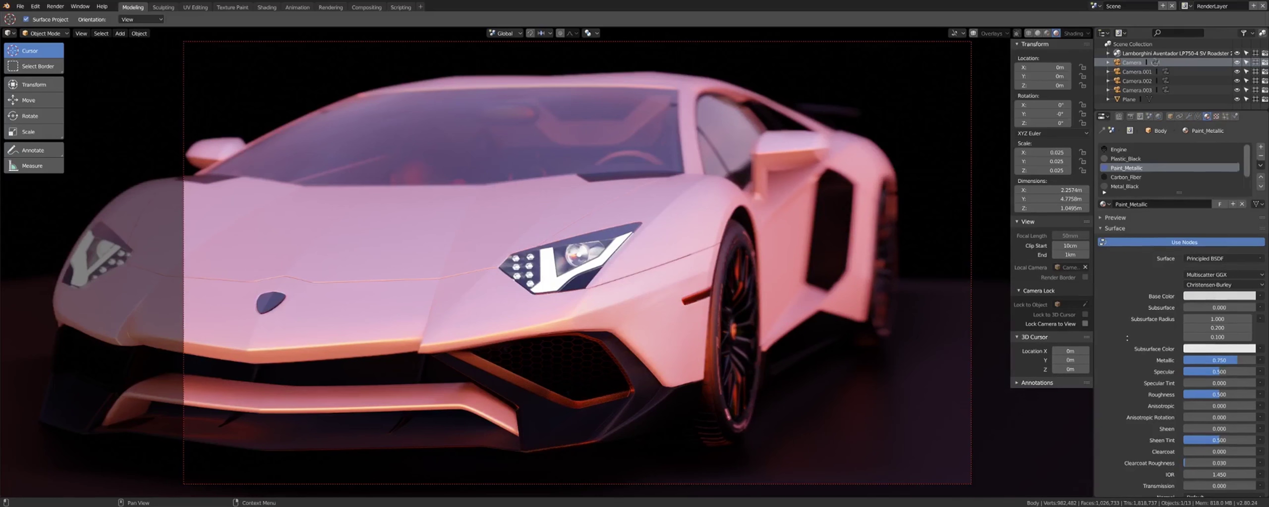
Step: Orbit to the car's other side and open the Subsurface Color picker
scroll(1127, 337, "down", 1)
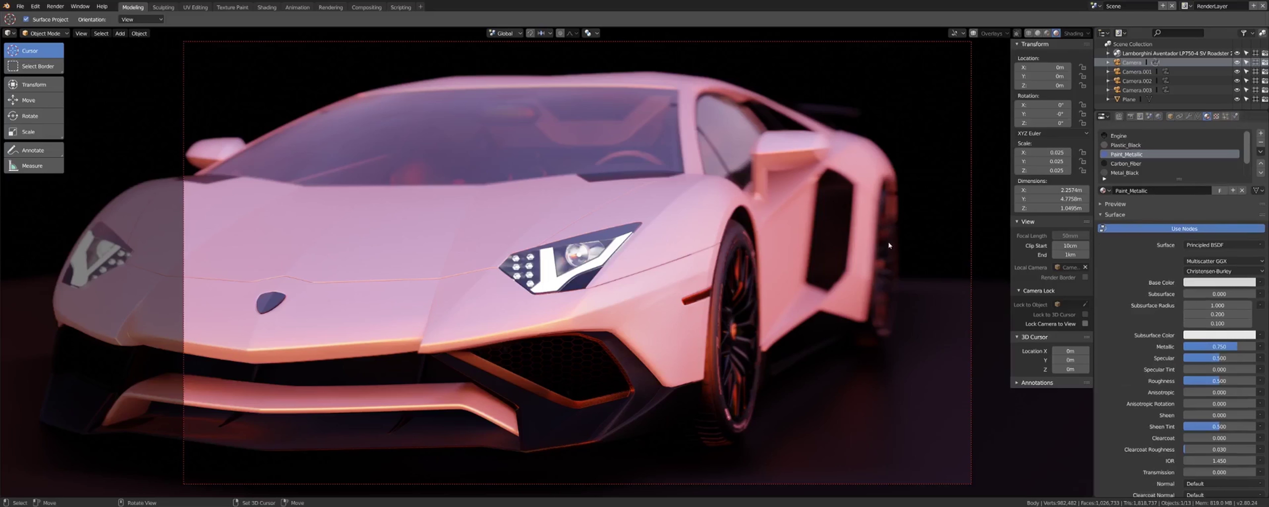
middle_click_drag(761, 261, 717, 281)
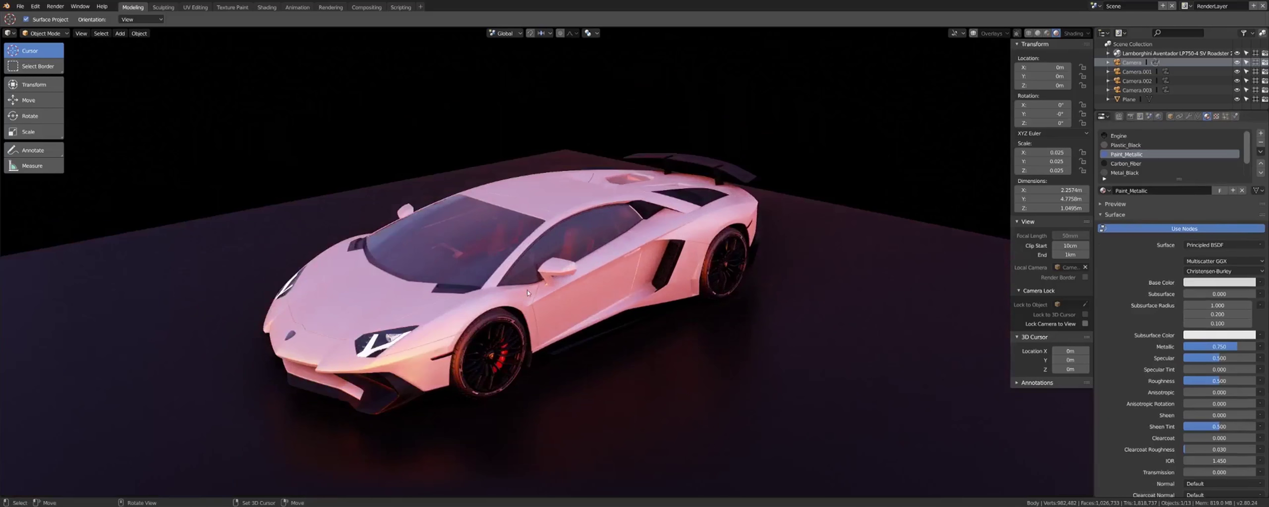
scroll(644, 268, "up", 3)
scroll(575, 252, "up", 3)
mouse_move(575, 251)
middle_mouse_down()
mouse_move(679, 257)
mouse_move(528, 282)
middle_mouse_up()
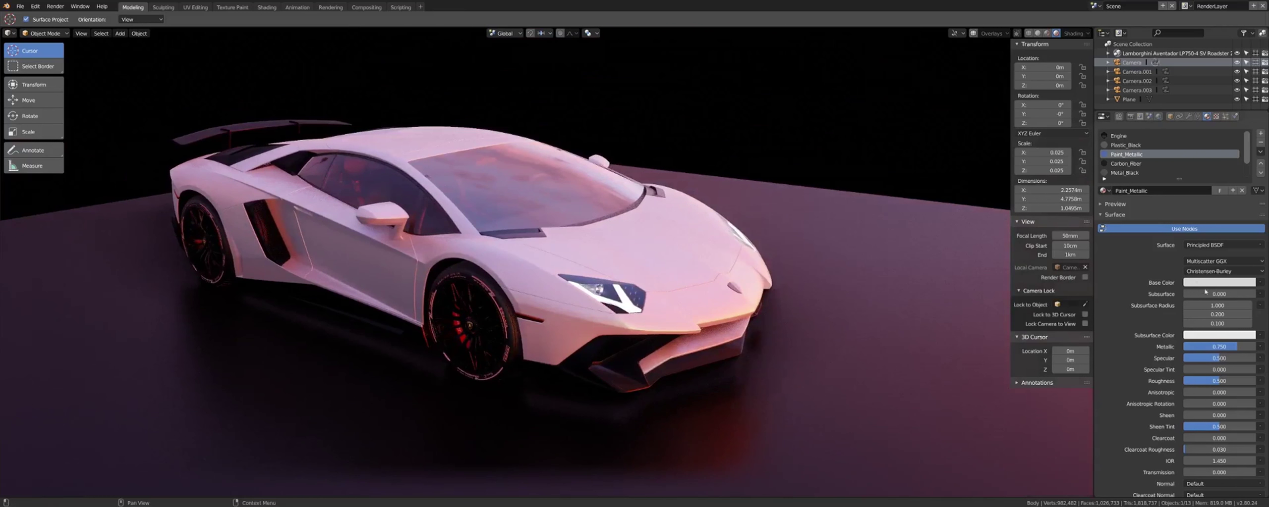
left_click(1215, 338)
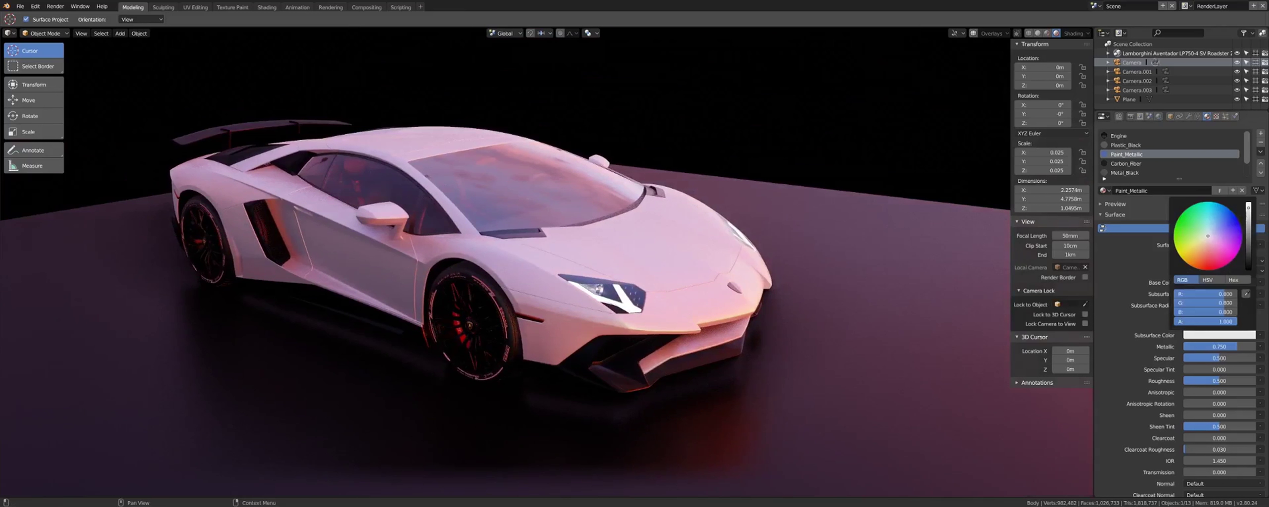
Step: Tint the Subsurface Color pink and try a yellow Base Color
left_click_drag(1207, 236, 1204, 258)
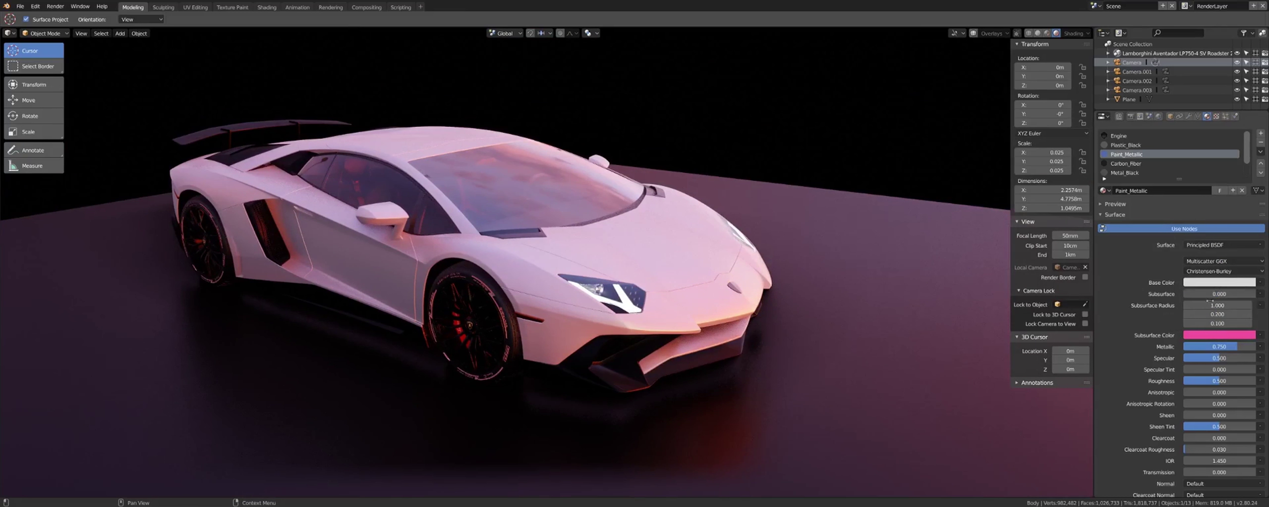
left_click(1228, 282)
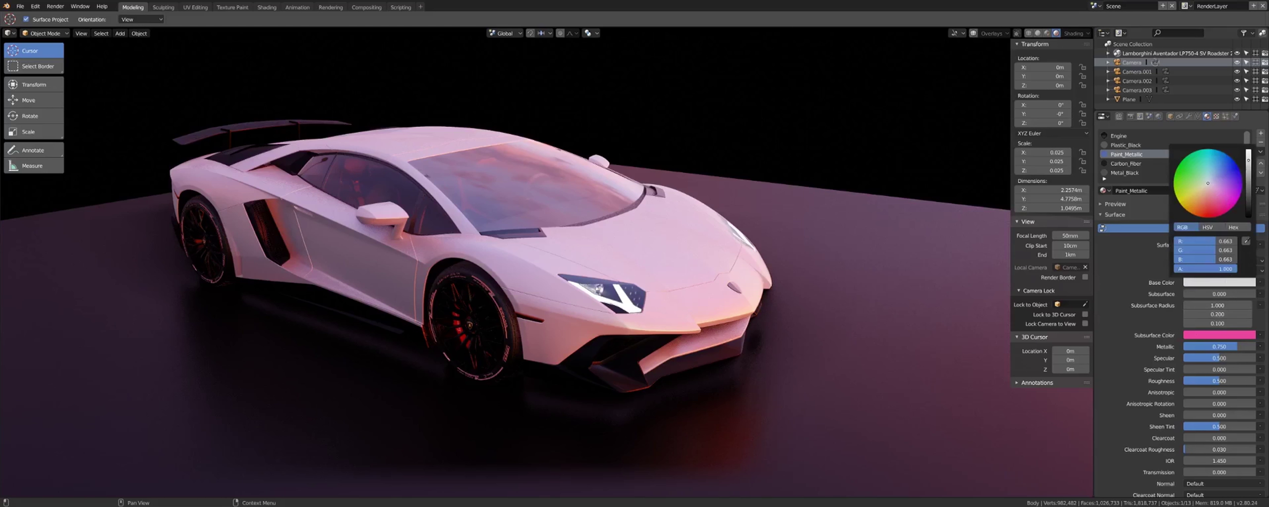
mouse_move(1207, 184)
left_mouse_down()
mouse_move(1236, 195)
mouse_move(1181, 203)
left_mouse_up()
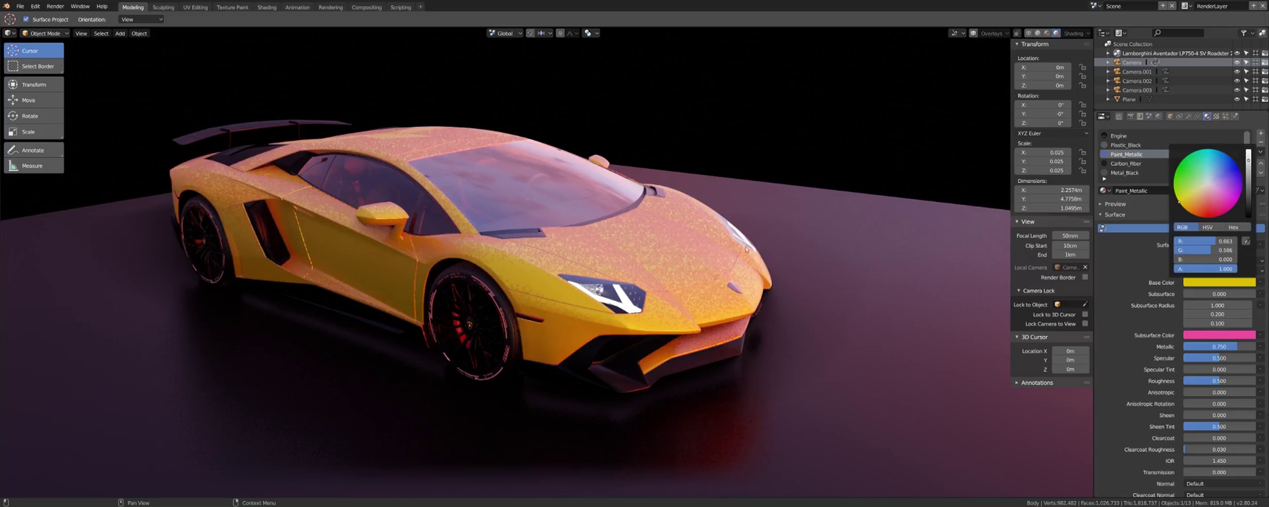
mouse_move(745, 249)
middle_mouse_down()
mouse_move(728, 260)
mouse_move(635, 231)
middle_mouse_up()
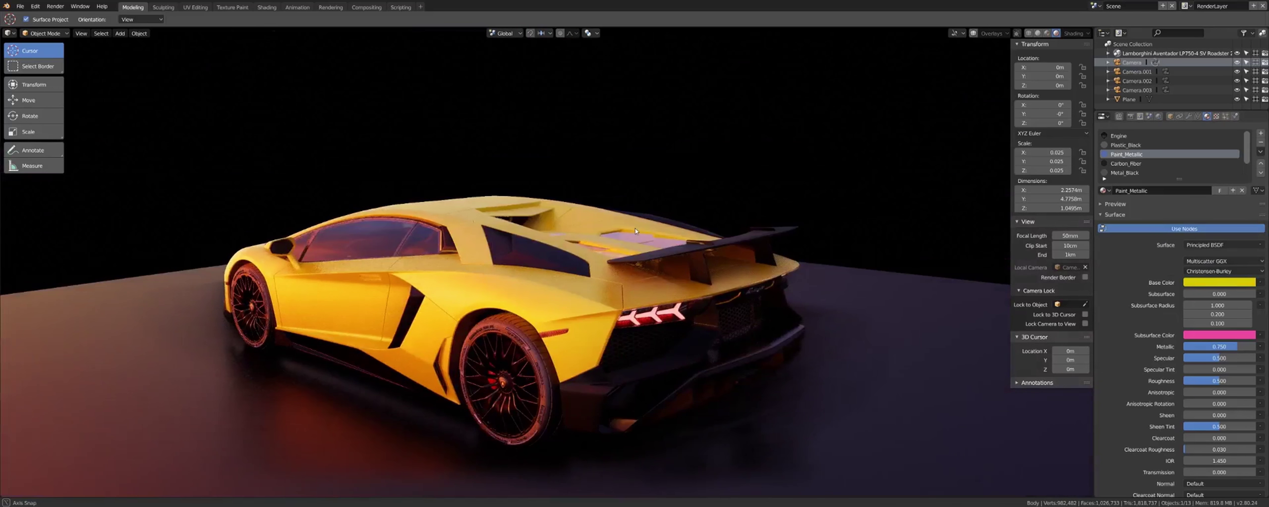
Step: Set the Base Color to dark grey: blue 0, then HSV value 0.1 and hue 0
left_click(1215, 283)
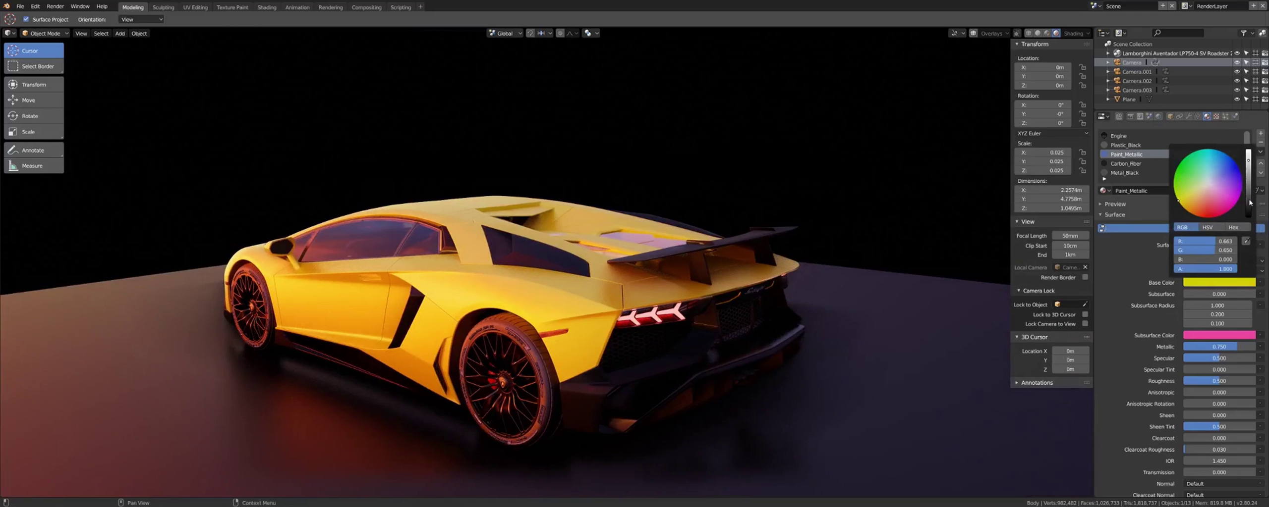
left_click_drag(1248, 160, 1253, 220)
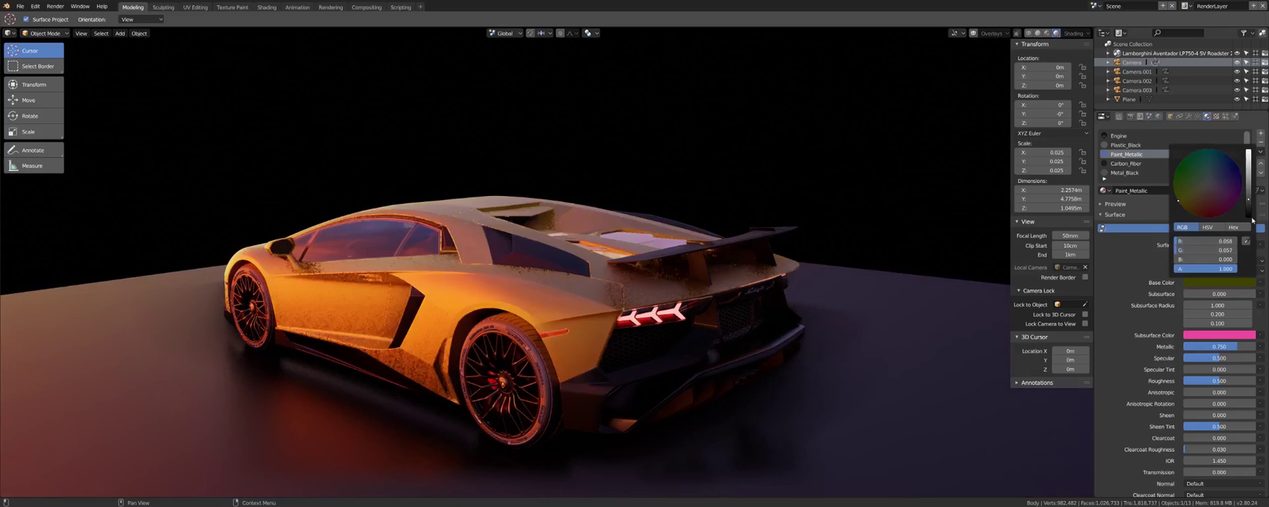
left_click(1252, 221)
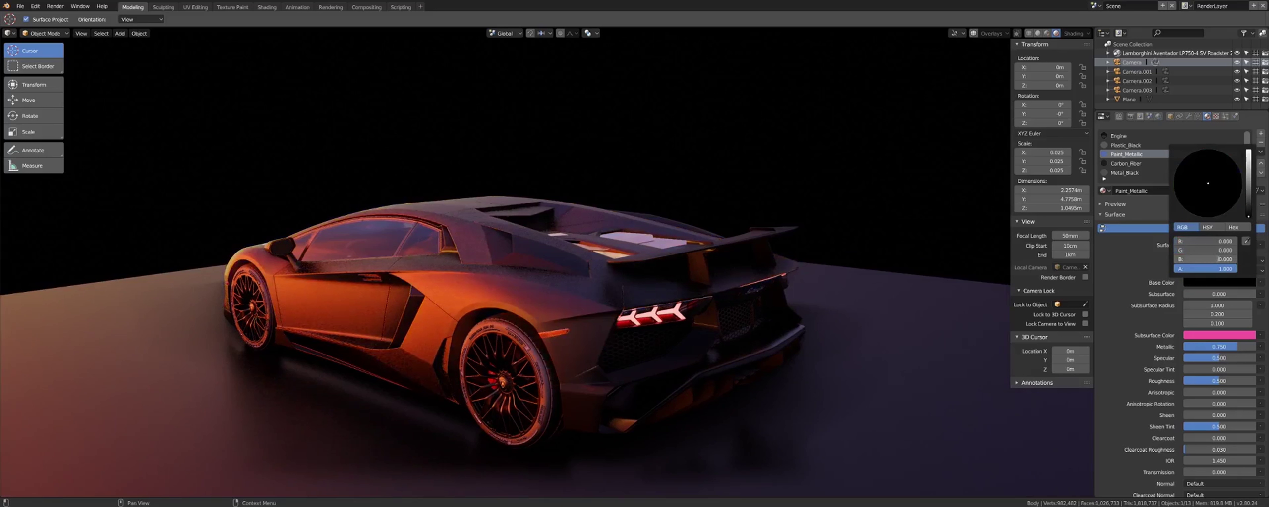
left_click(1230, 260)
key("Return")
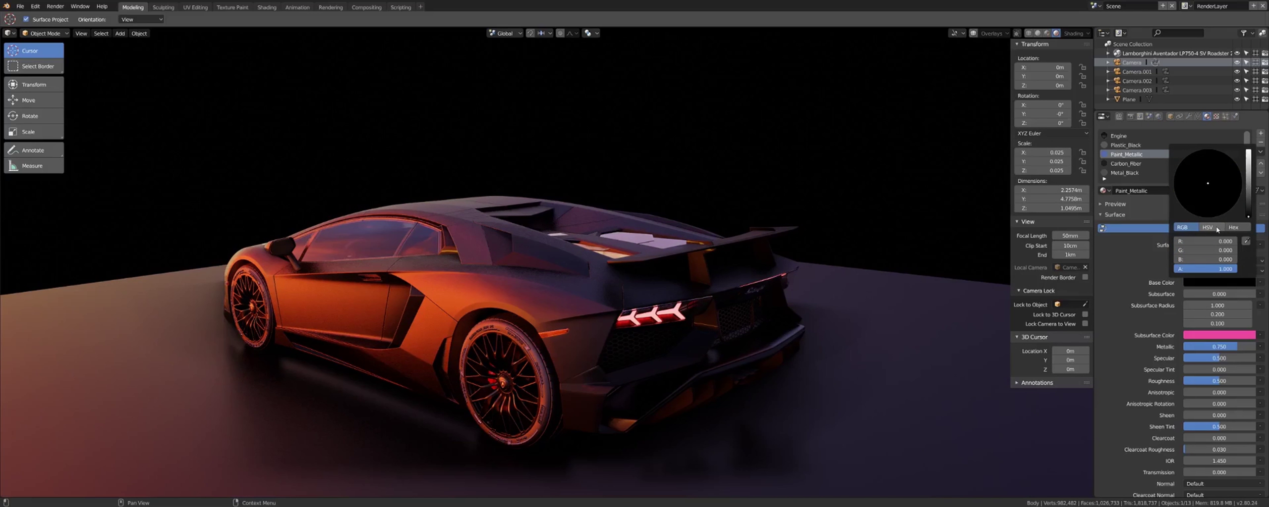
left_click(1217, 229)
left_click(1212, 260)
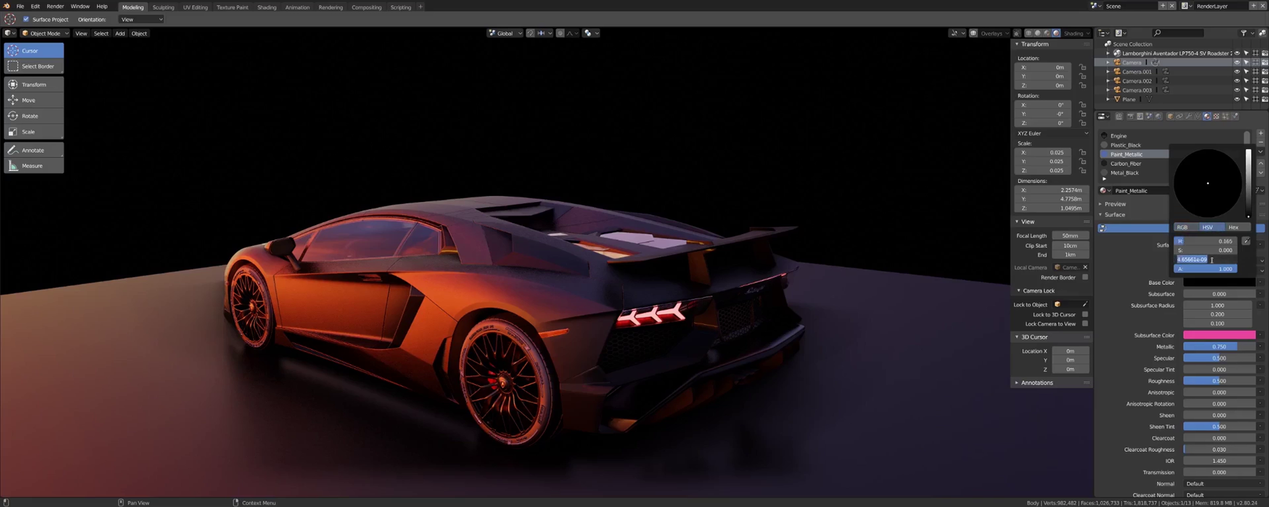
type("0.1")
key("Return")
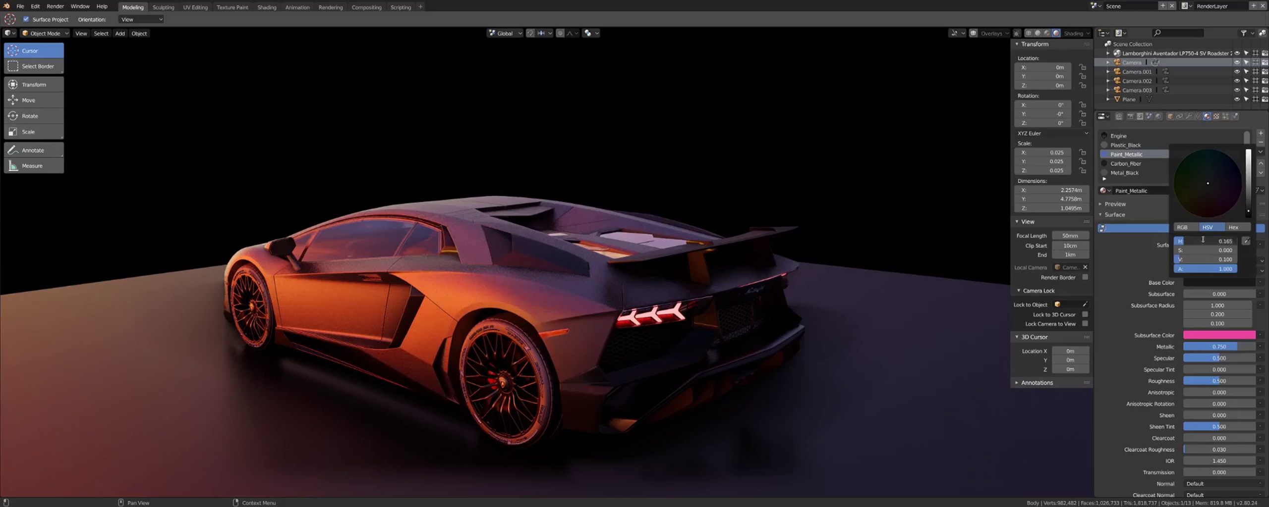
left_click(1203, 241)
key("Return")
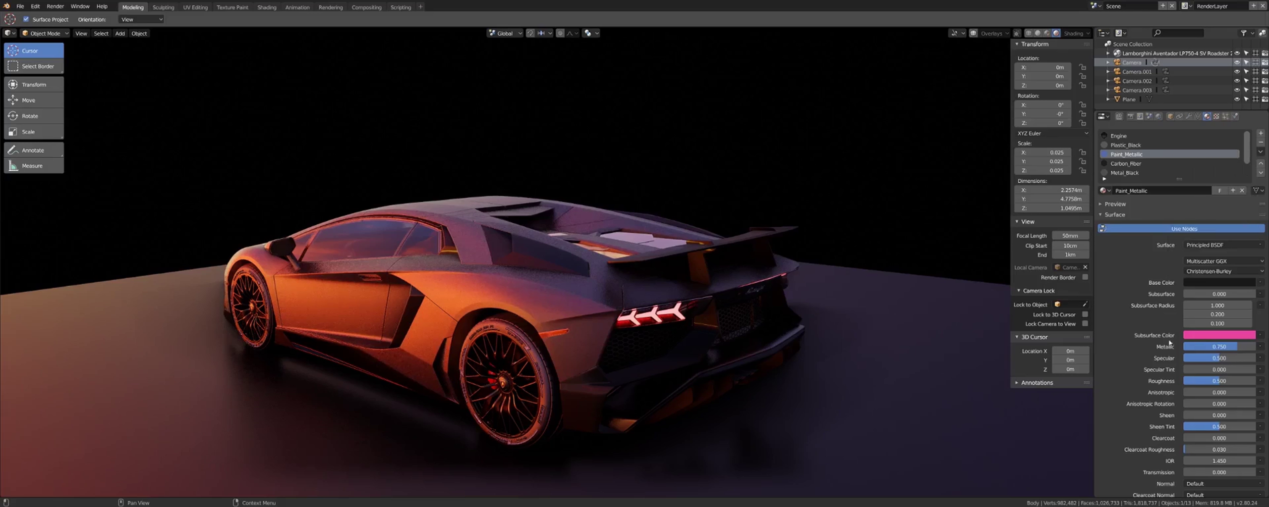
Step: Test Roughness 0 on the paint, then restore it to 0.5
left_click(1217, 381)
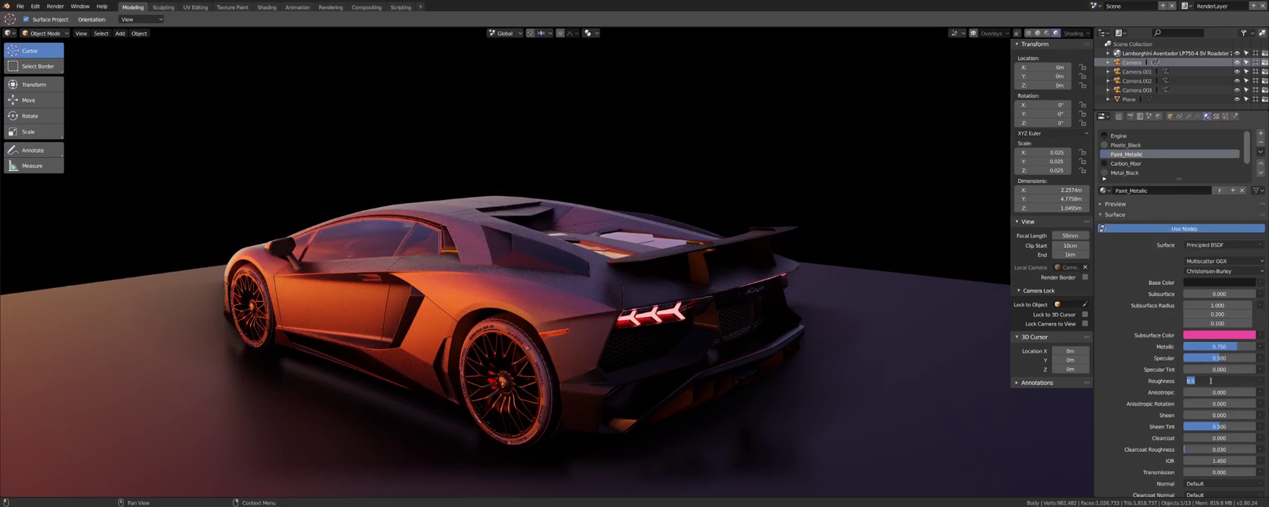
type("0")
key("Return")
mouse_move(484, 340)
middle_mouse_down()
mouse_move(654, 349)
mouse_move(609, 325)
mouse_move(510, 309)
middle_mouse_up()
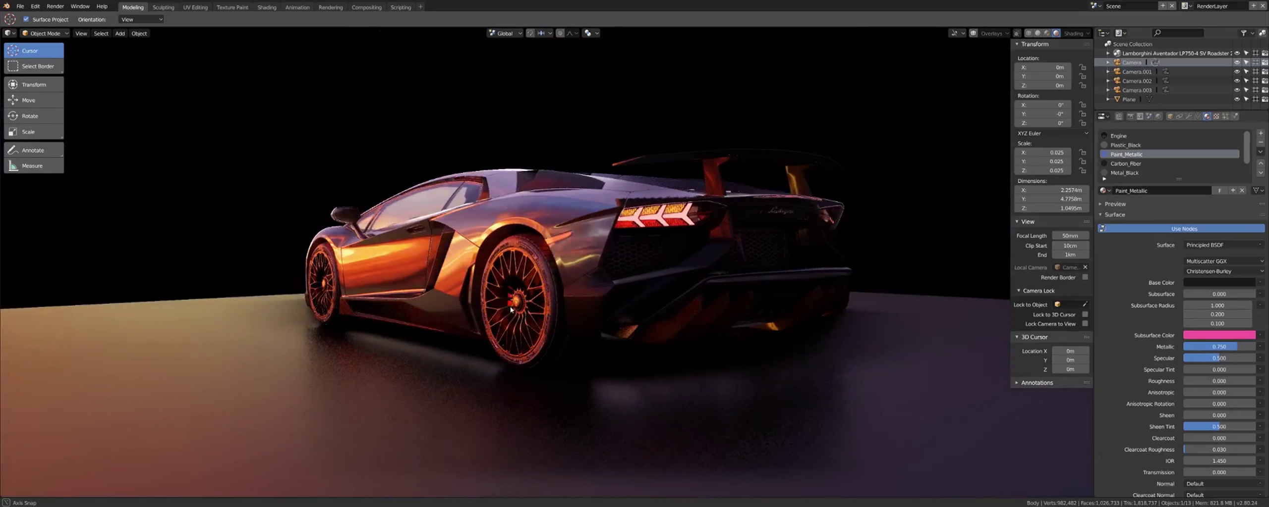
middle_click_drag(511, 310, 555, 327)
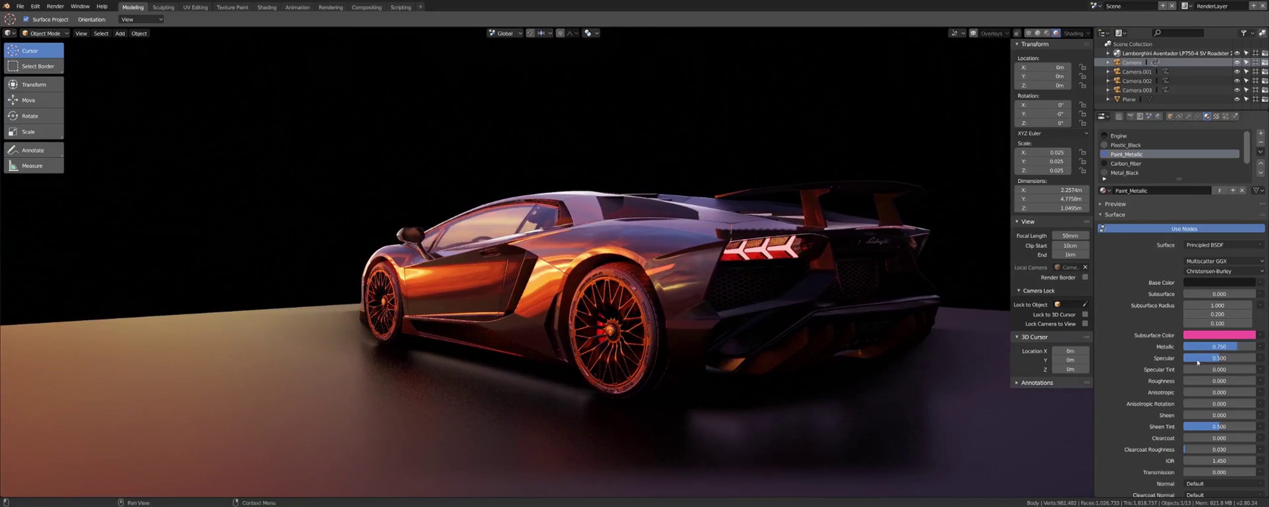
left_click(1215, 381)
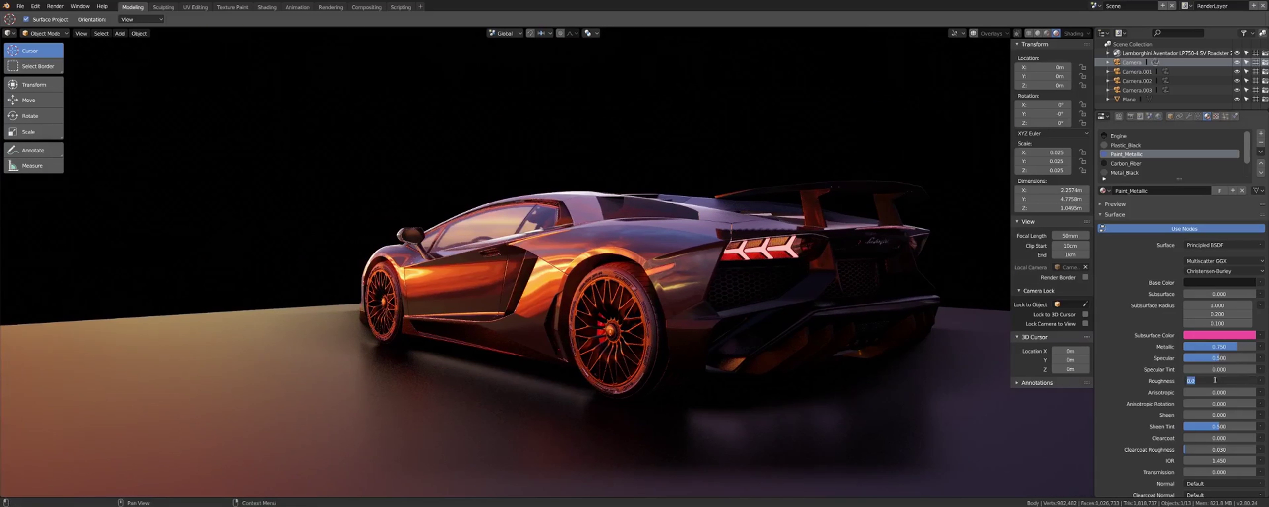
type("0.")
key("Return")
Step: Try Metallic at 0 and 1, then set it back to 0.75
left_click(1219, 345)
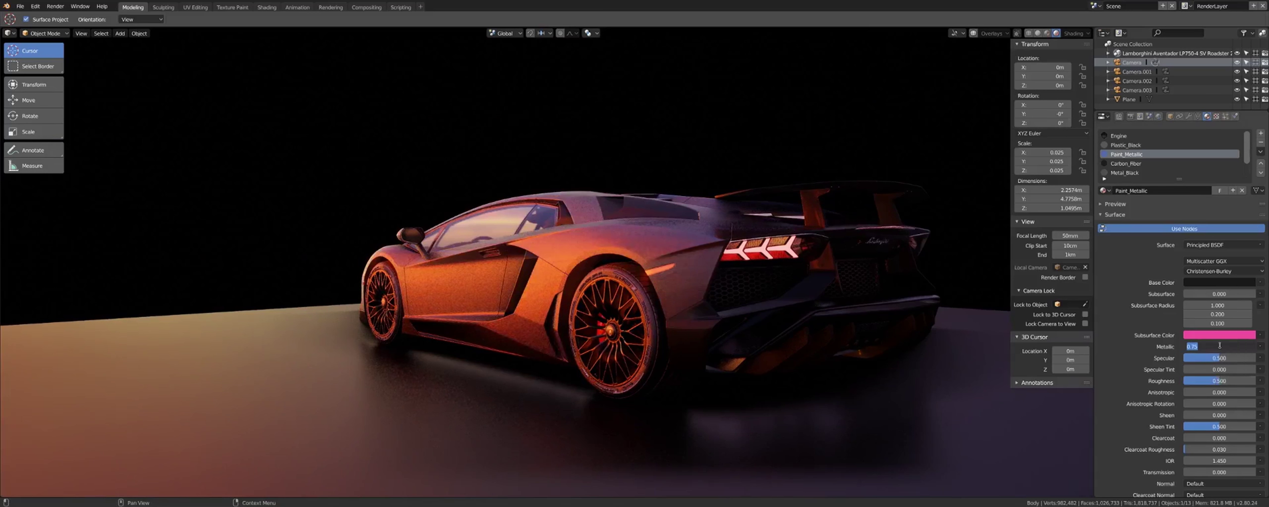
type("0")
key("Return")
left_click(1219, 346)
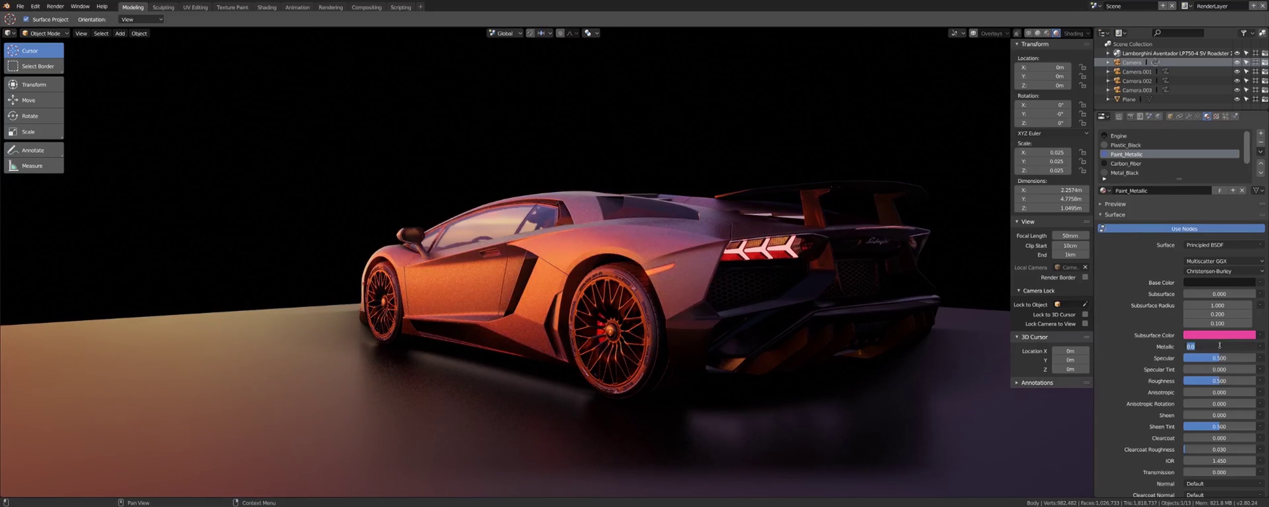
type("1")
key("Return")
left_click(1219, 345)
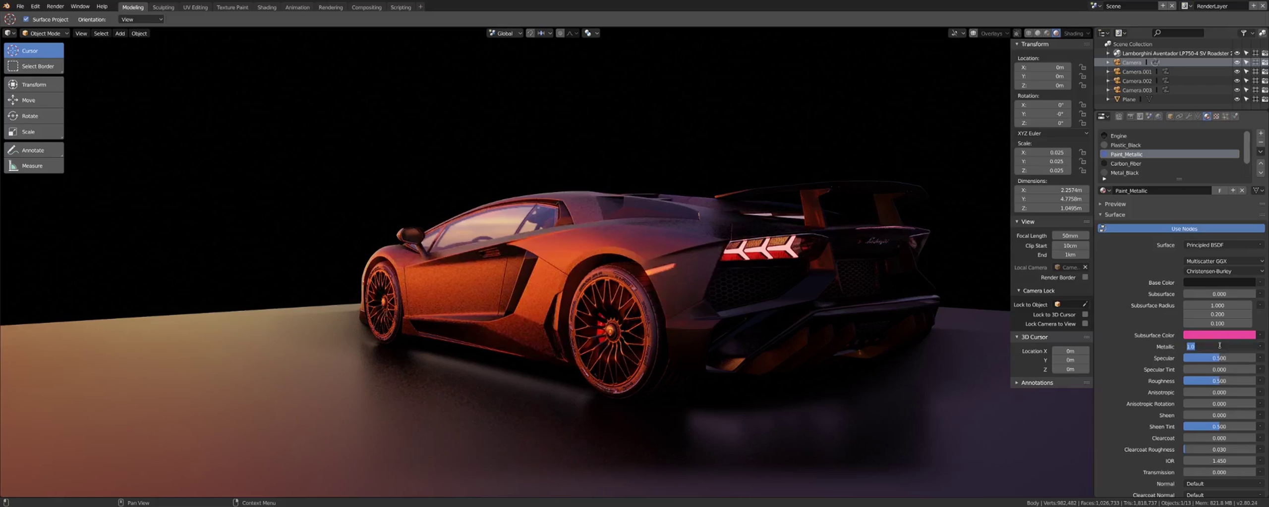
type("0.75")
key("Return")
Step: Test a full Clearcoat of 1, then set Clearcoat back to 0
left_click(1212, 438)
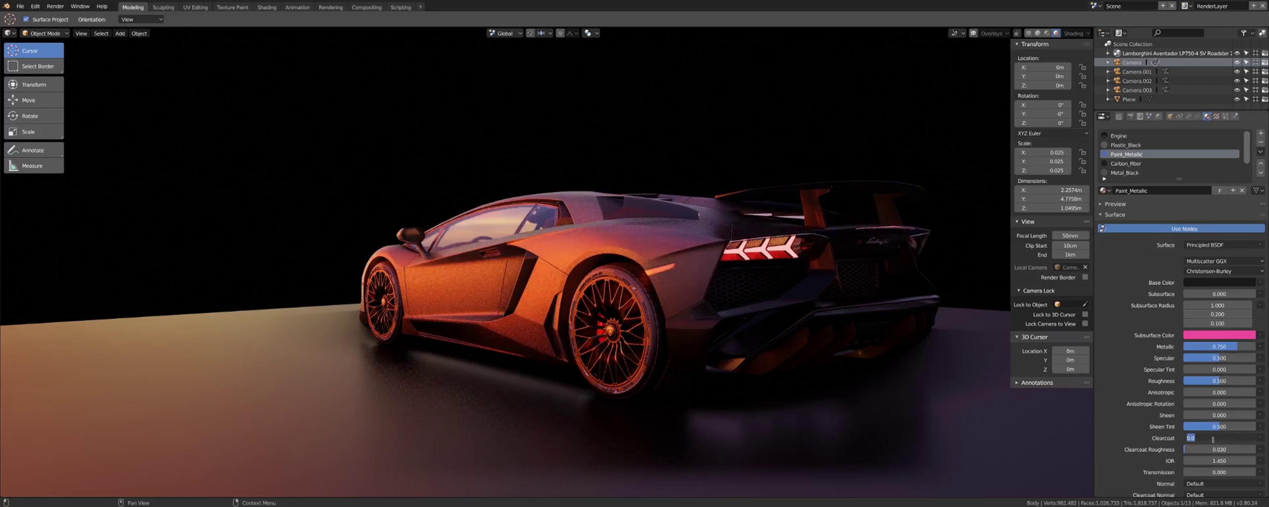
type("1")
key("Return")
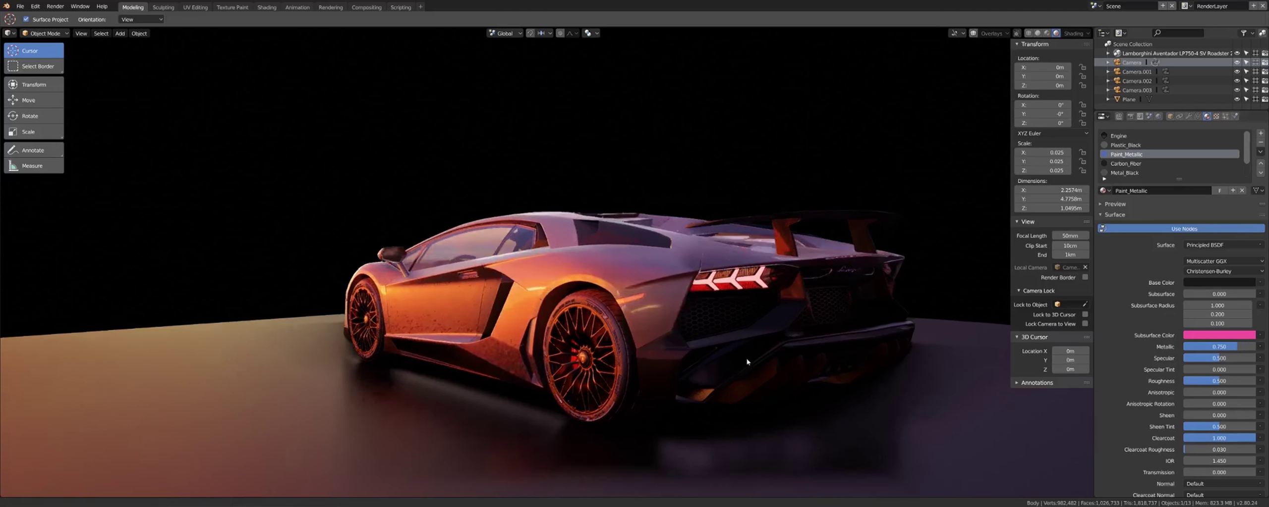
mouse_move(774, 337)
middle_mouse_down()
mouse_move(746, 381)
mouse_move(822, 361)
middle_mouse_up()
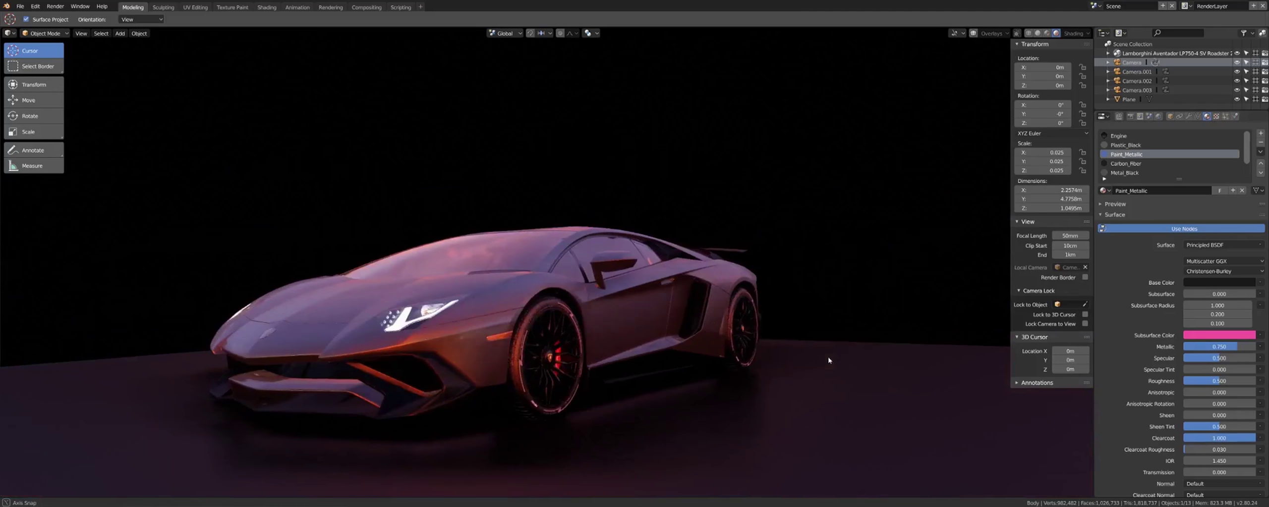
middle_click_drag(822, 361, 704, 360)
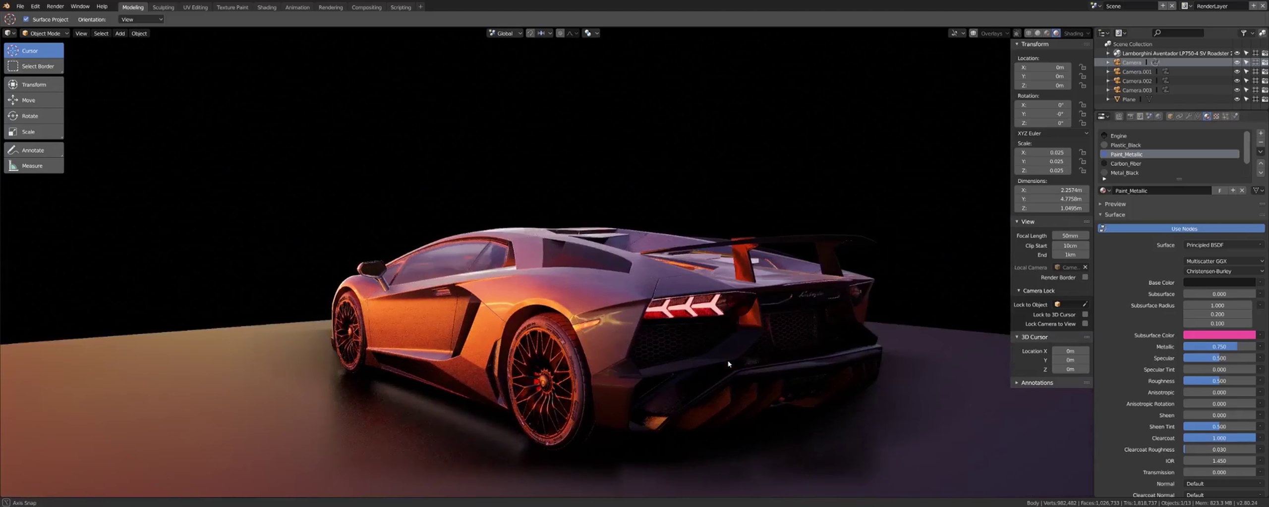
left_click(1213, 438)
type("0")
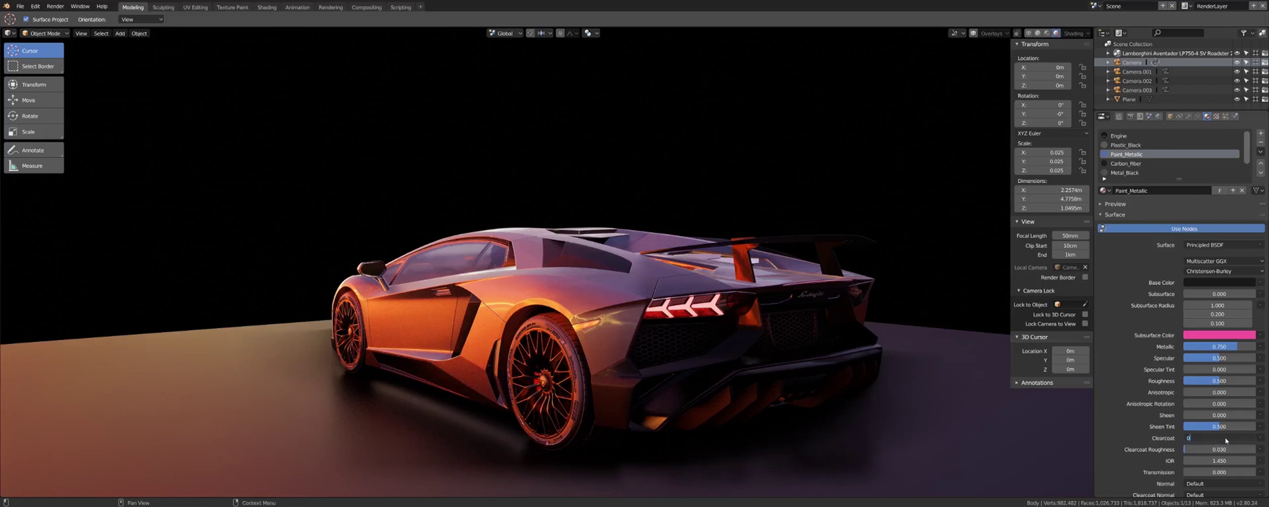
key("Return")
middle_click_drag(642, 366, 688, 336)
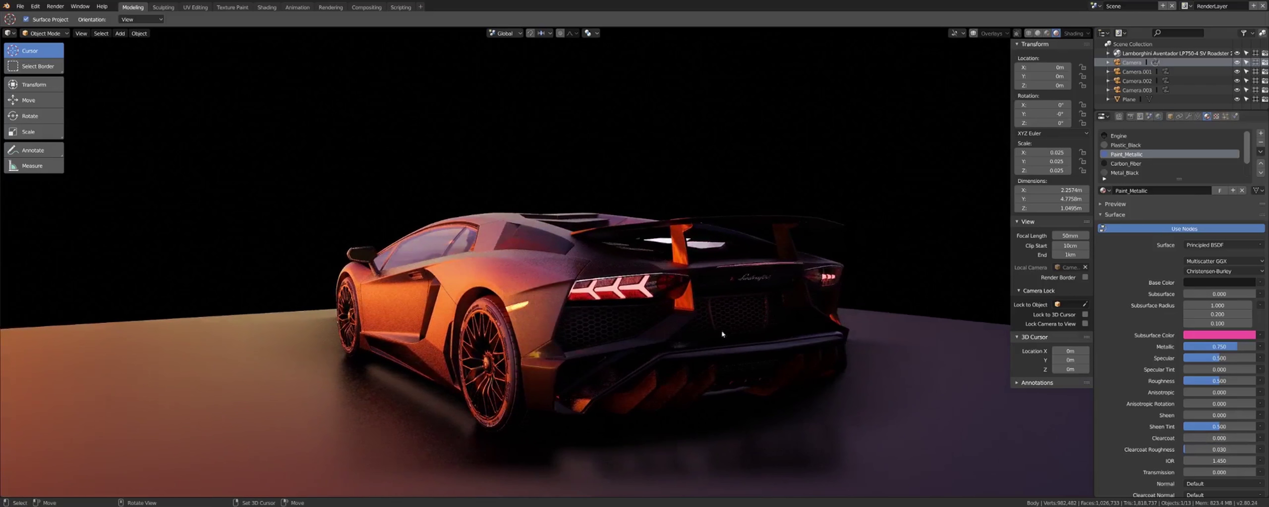
Step: Look through Camera.001 with Lock Camera to View on and adjust its angle on the rear
left_click(1135, 72)
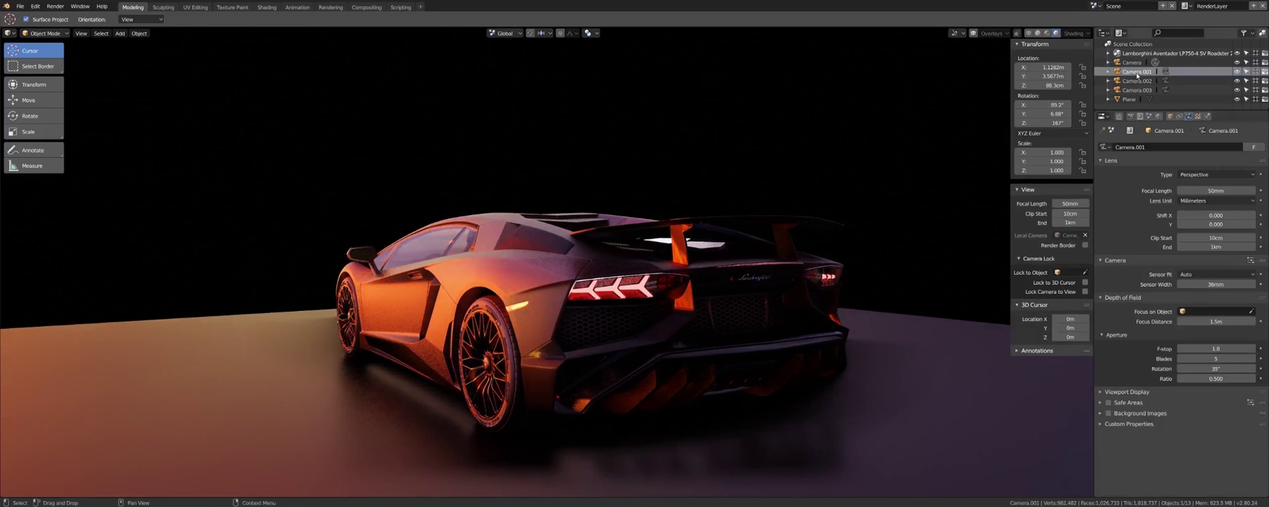
key("ctrl+KP_0")
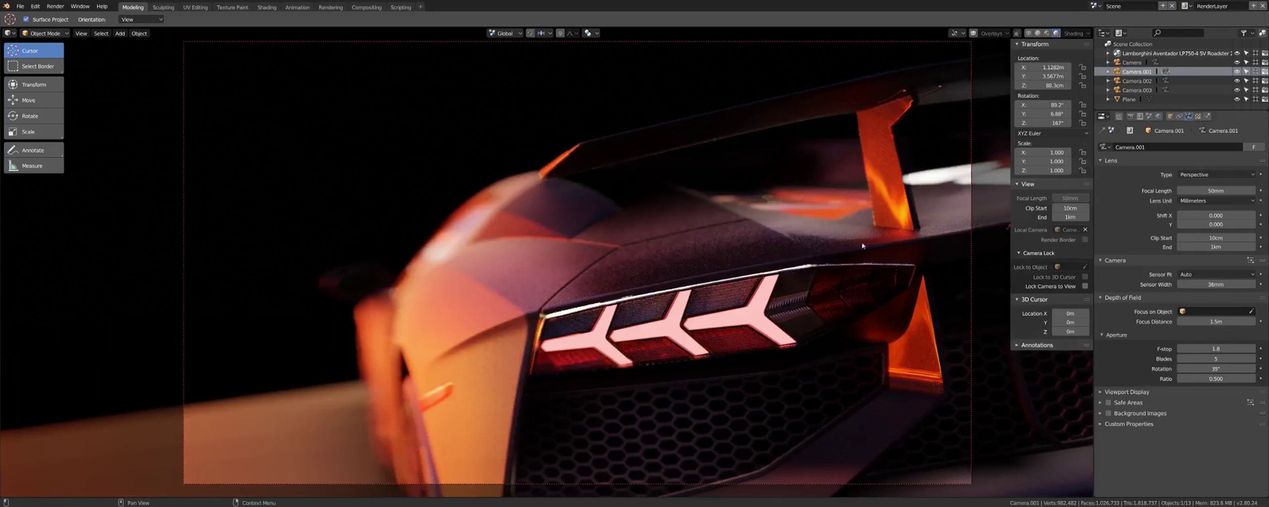
left_click(1084, 287)
middle_click_drag(624, 289, 655, 276, "shift")
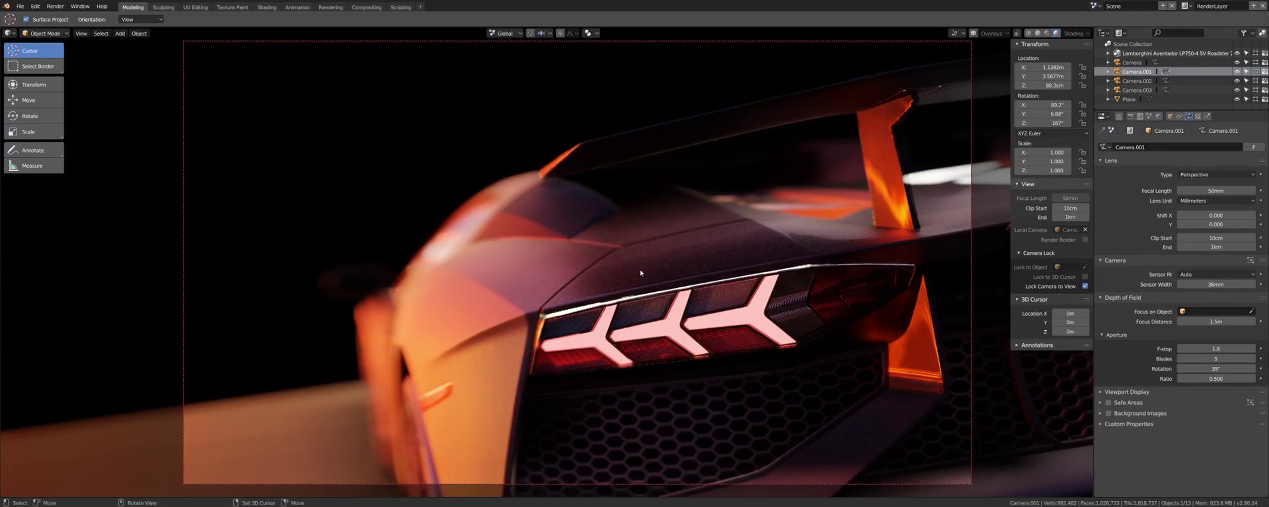
mouse_move(641, 271)
middle_mouse_down()
mouse_move(656, 277)
mouse_move(641, 273)
middle_mouse_up()
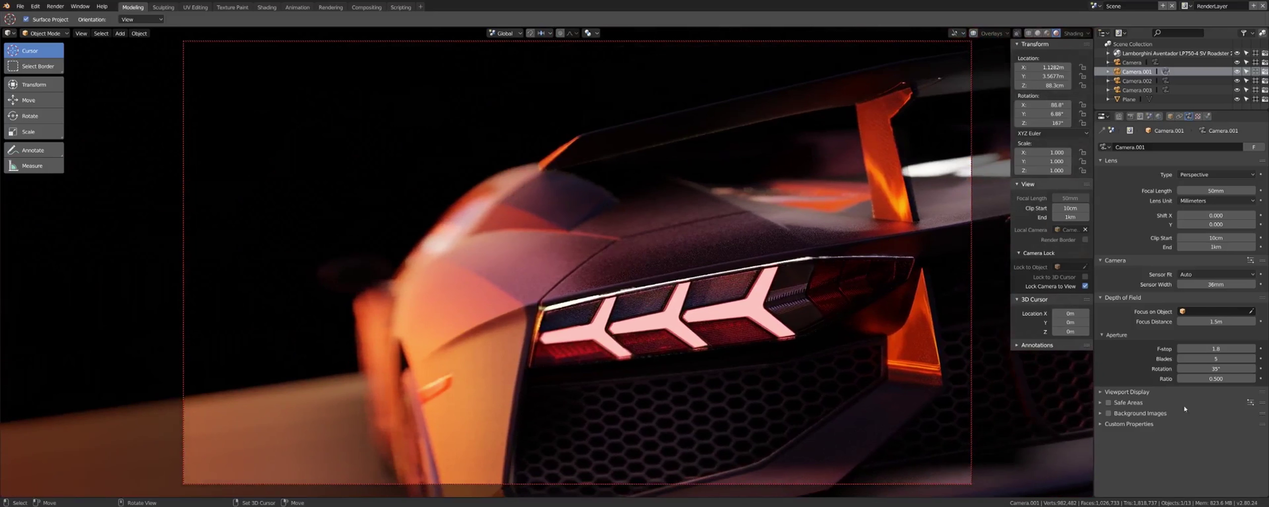
Step: Check Camera.002's view, return to Camera.001 on the tail lights, and open Render Properties
left_click(1137, 81)
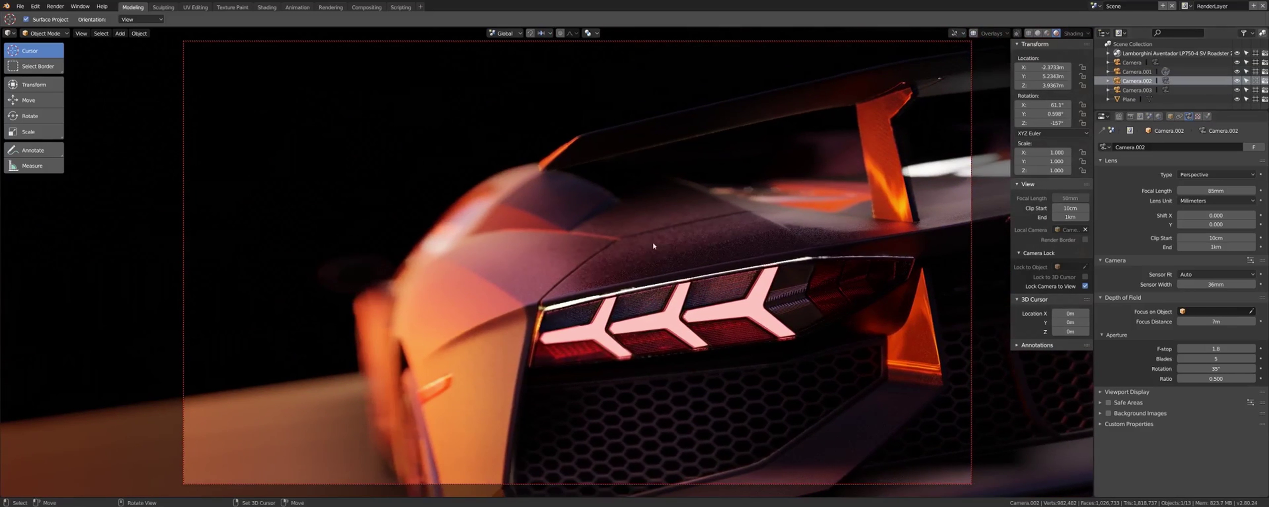
key("ctrl+KP_0")
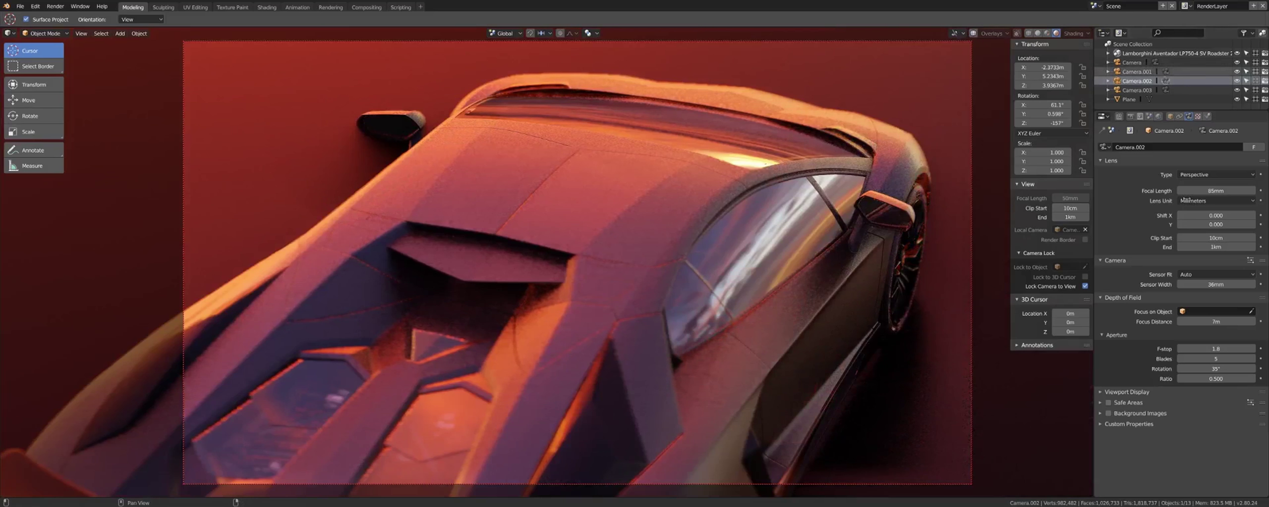
left_click(1129, 73)
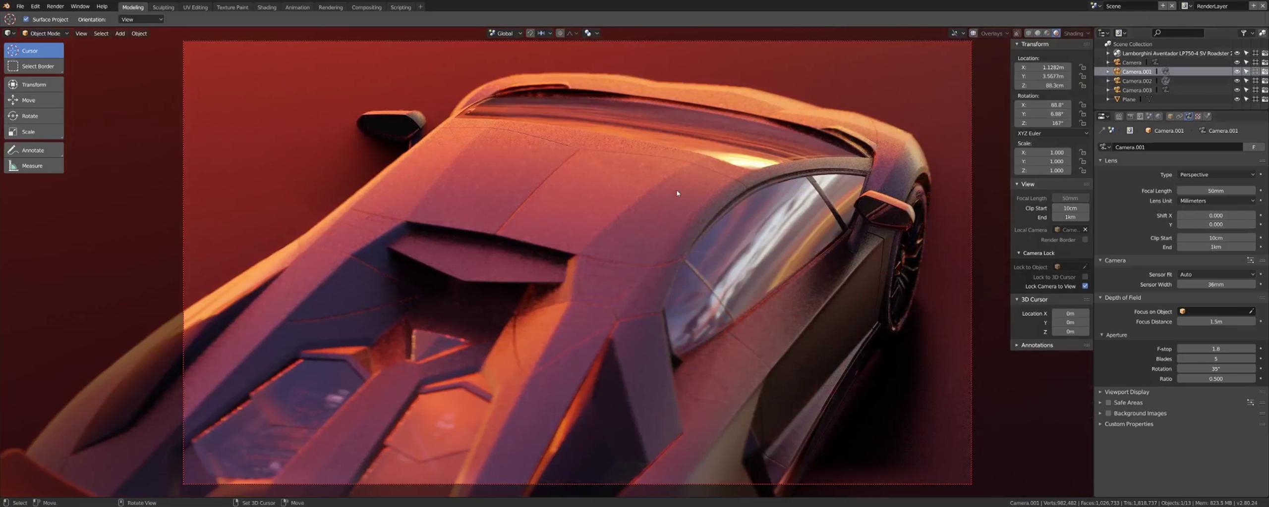
key("ctrl+KP_0")
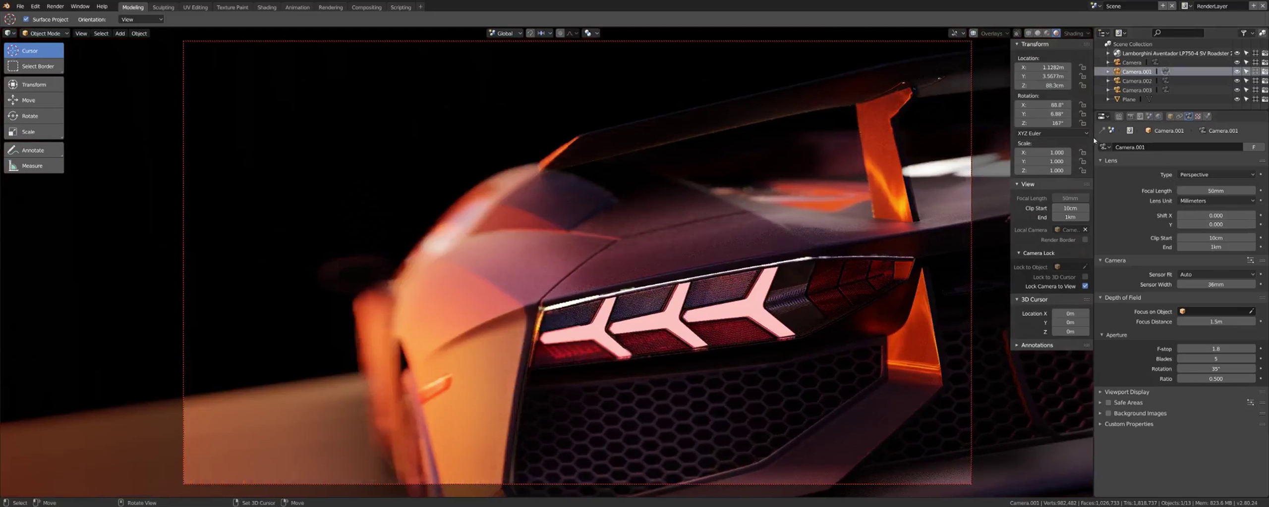
left_click(1129, 117)
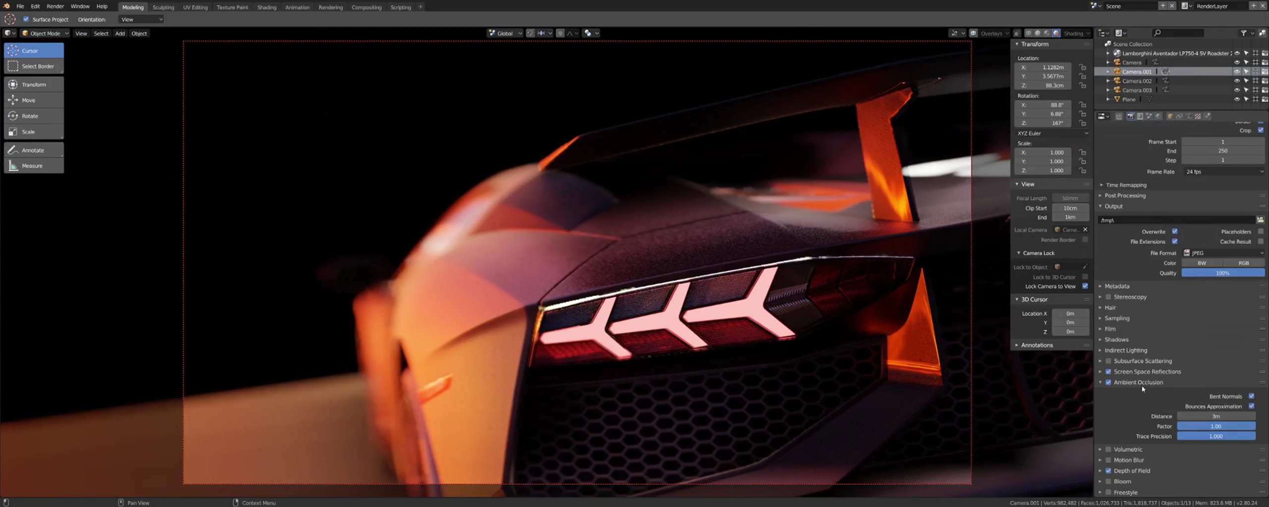
Step: Enable Bloom, comparing it briefly with Bloom off
left_click(1109, 481)
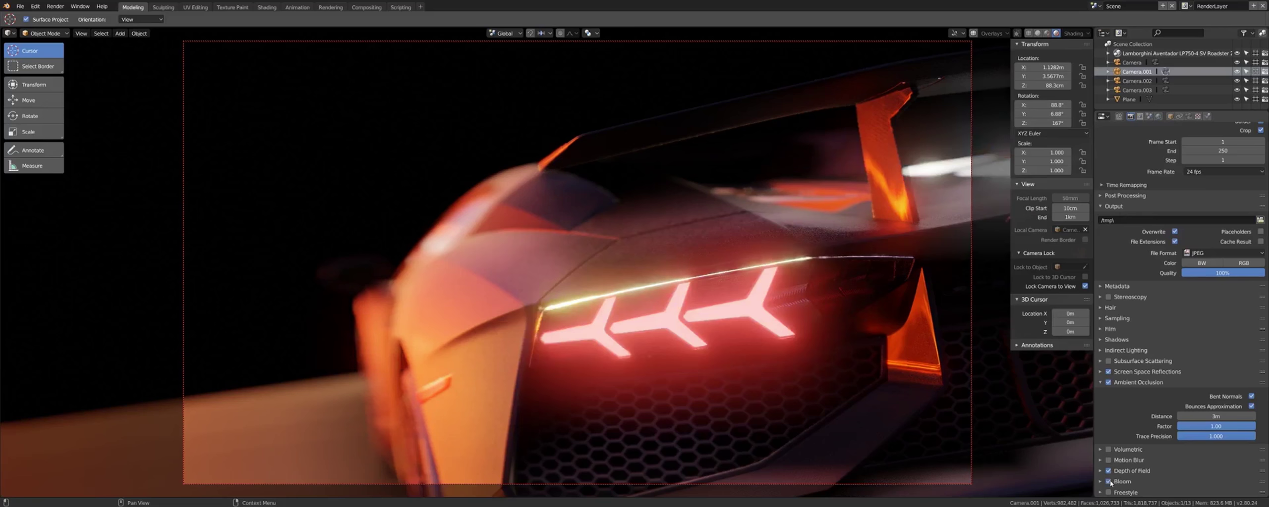
left_click(1109, 482)
left_click(1109, 482)
Step: Look through the main Camera at the car's front and disable Viewport Denoising
left_click(1131, 63)
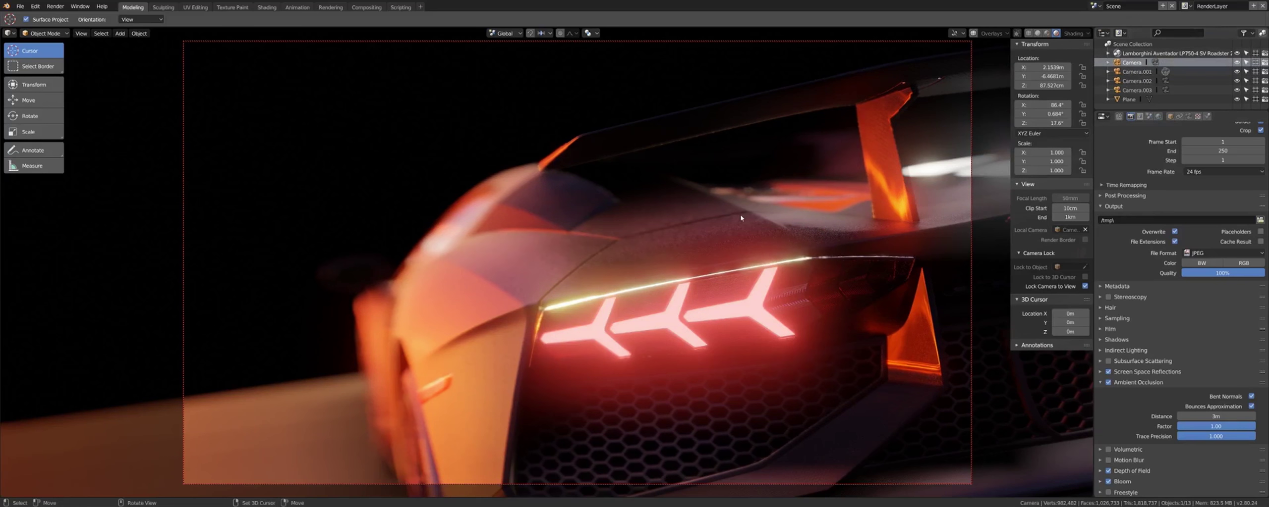
key("ctrl+KP_0")
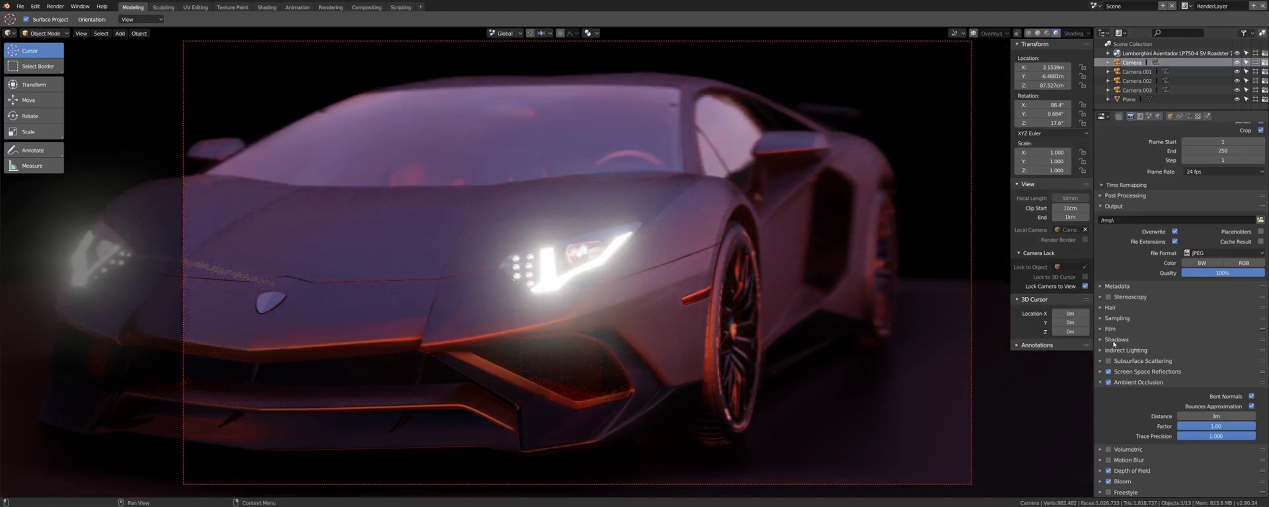
left_click(1114, 319)
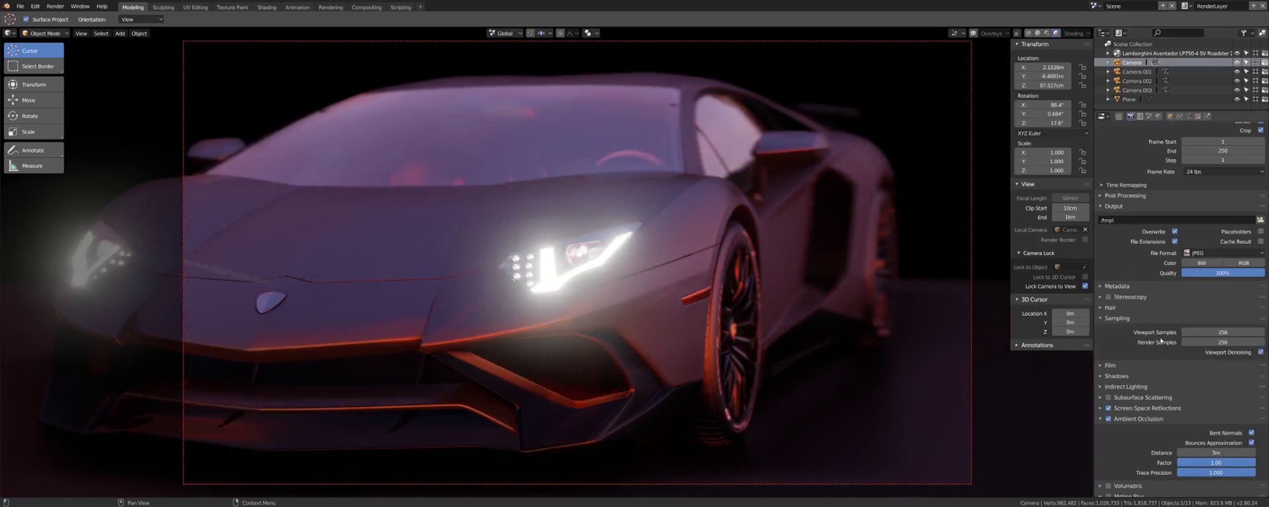
left_click(1260, 352)
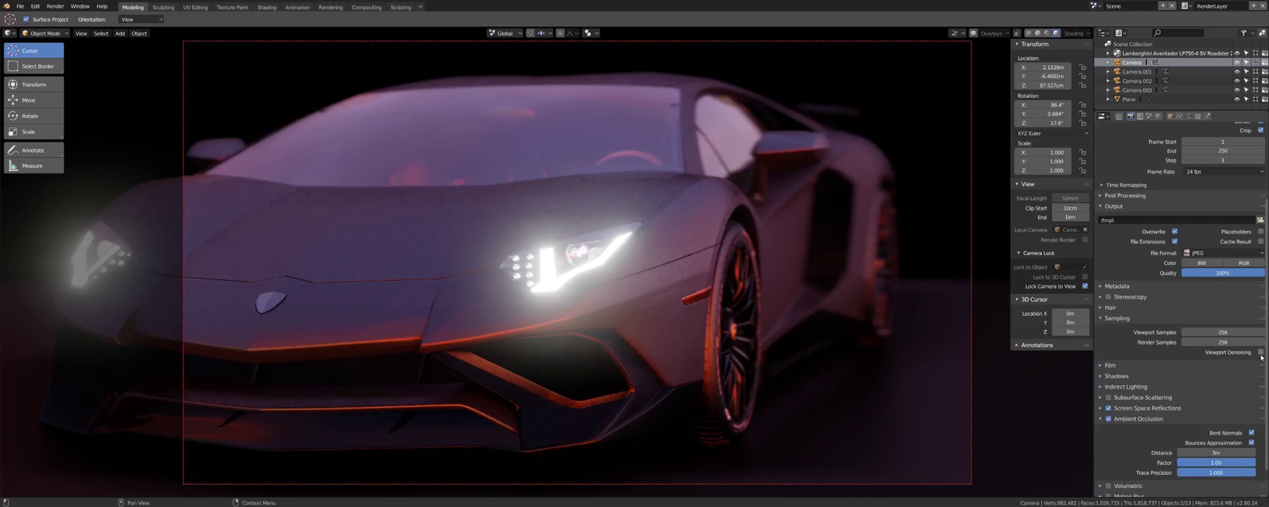
Step: Preview Camera.002's view, then switch to Camera.003's low rear shot of the glowing taillights
left_click(1145, 81)
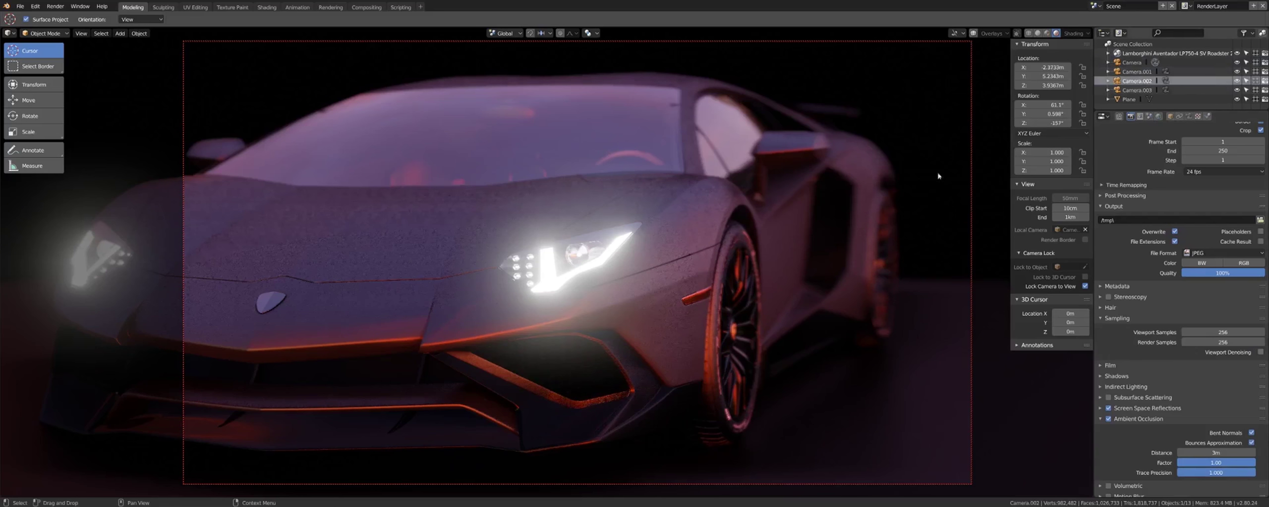
key("ctrl+KP_0")
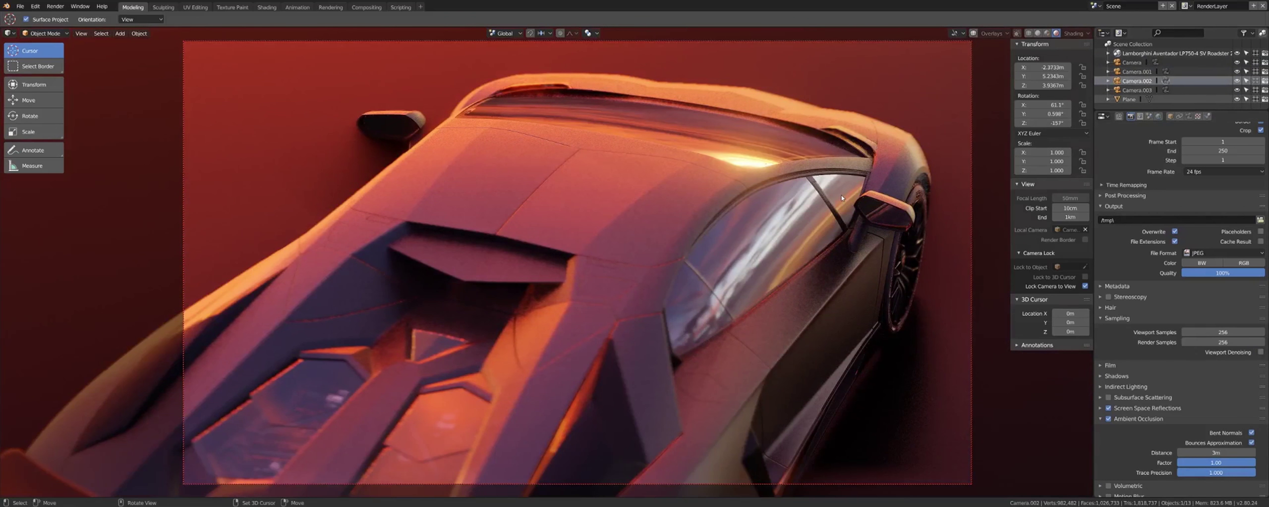
left_click(1139, 91)
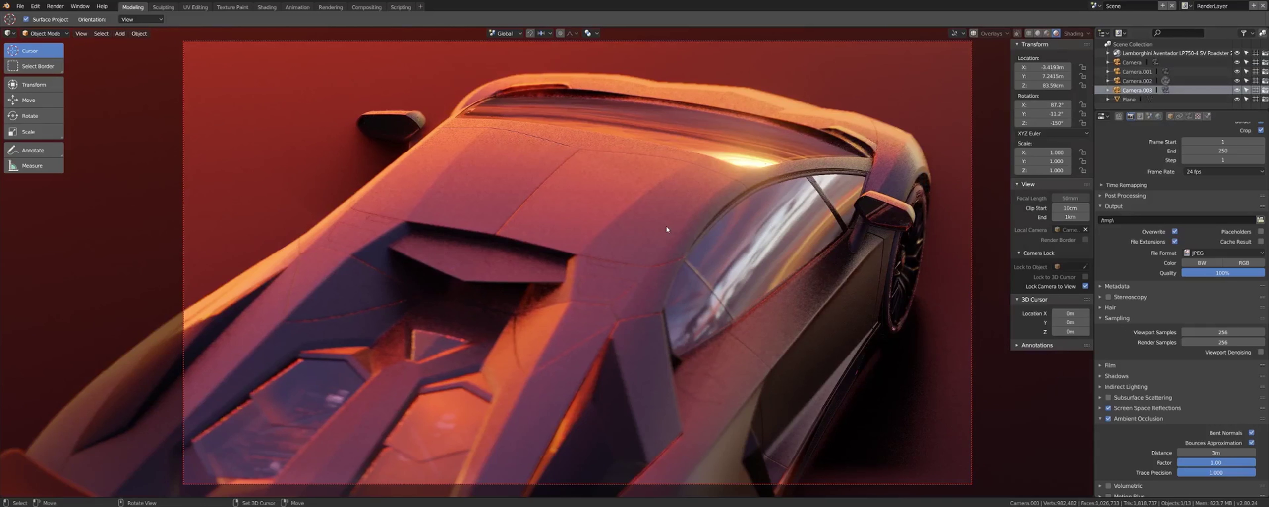
key("ctrl+KP_0")
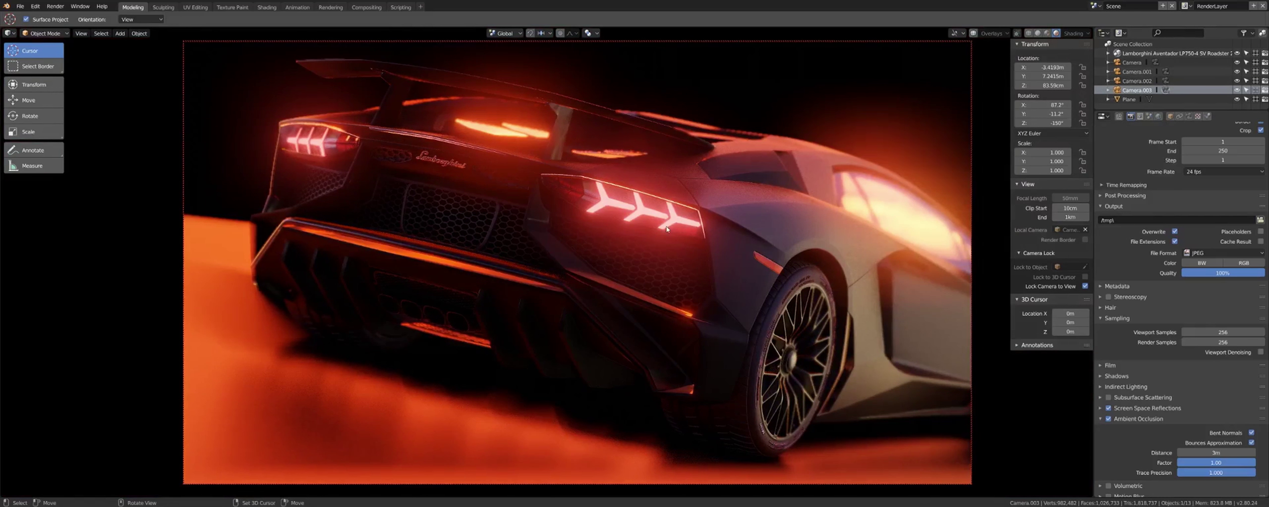
left_click(454, 409)
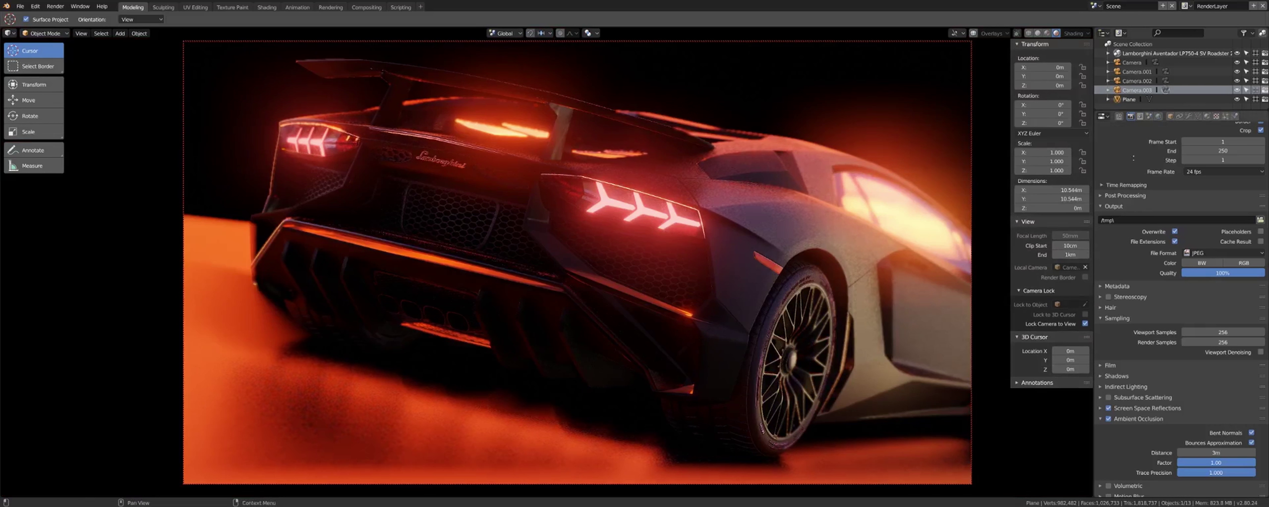
Step: Open the ground plane's material and try Roughness values of 0.25, then 0.35
scroll(1132, 157, "up", 1)
scroll(1179, 248, "up", 1)
scroll(1179, 248, "up", 2)
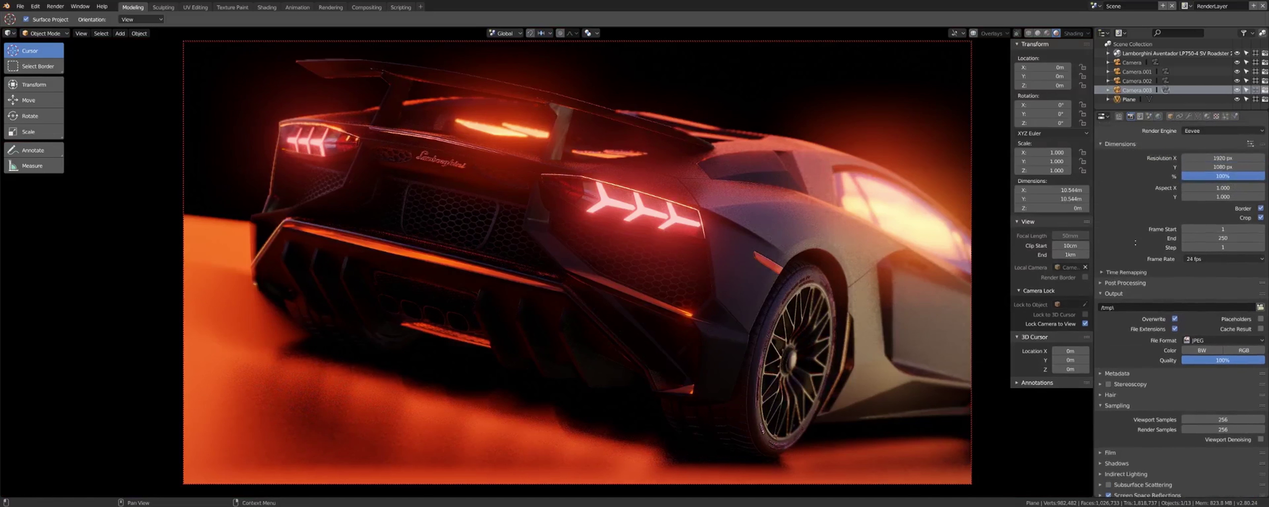
scroll(1179, 248, "up", 1)
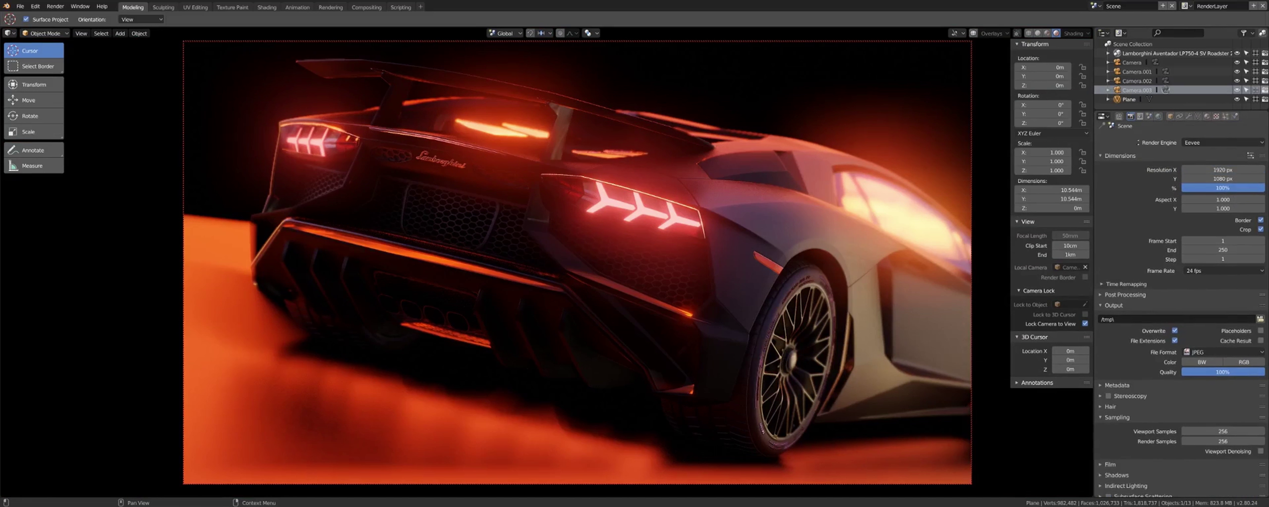
scroll(1181, 309, "down", 7)
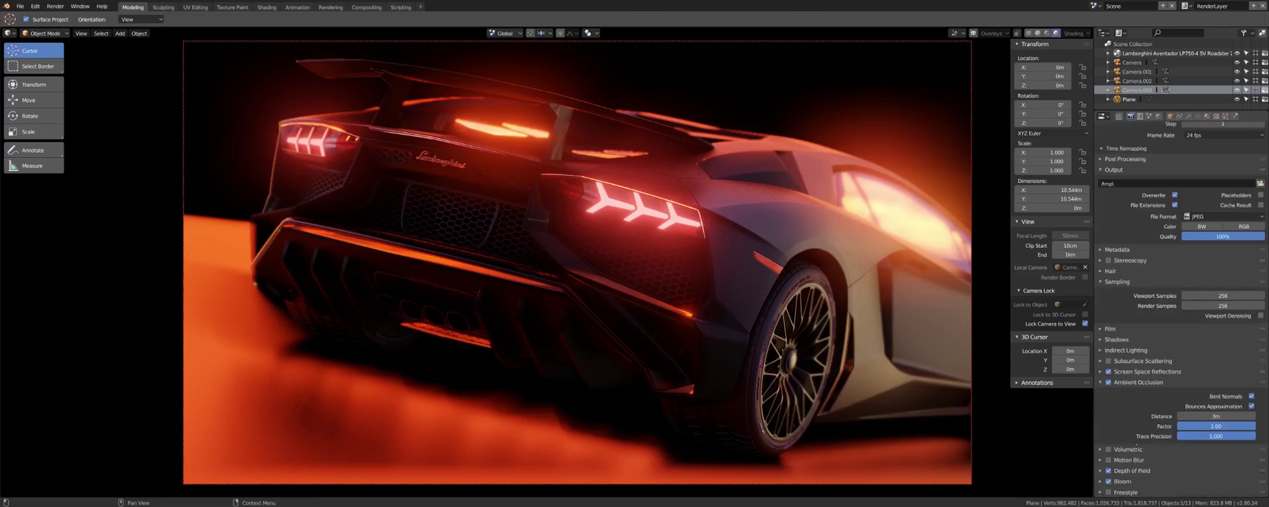
scroll(1137, 438, "up", 2)
scroll(1189, 422, "up", 5)
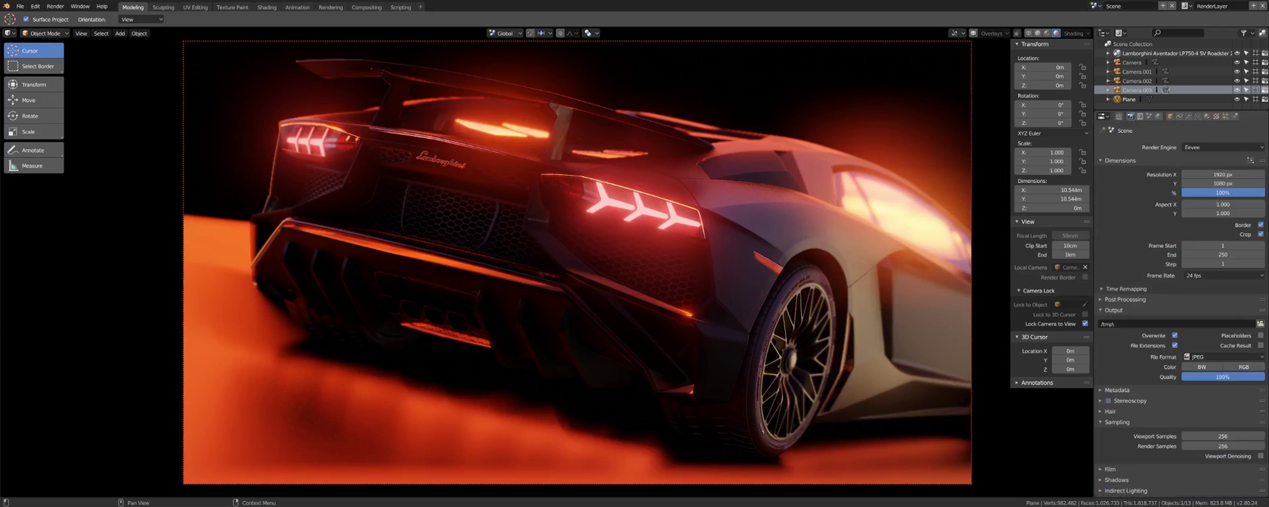
left_click(1207, 116)
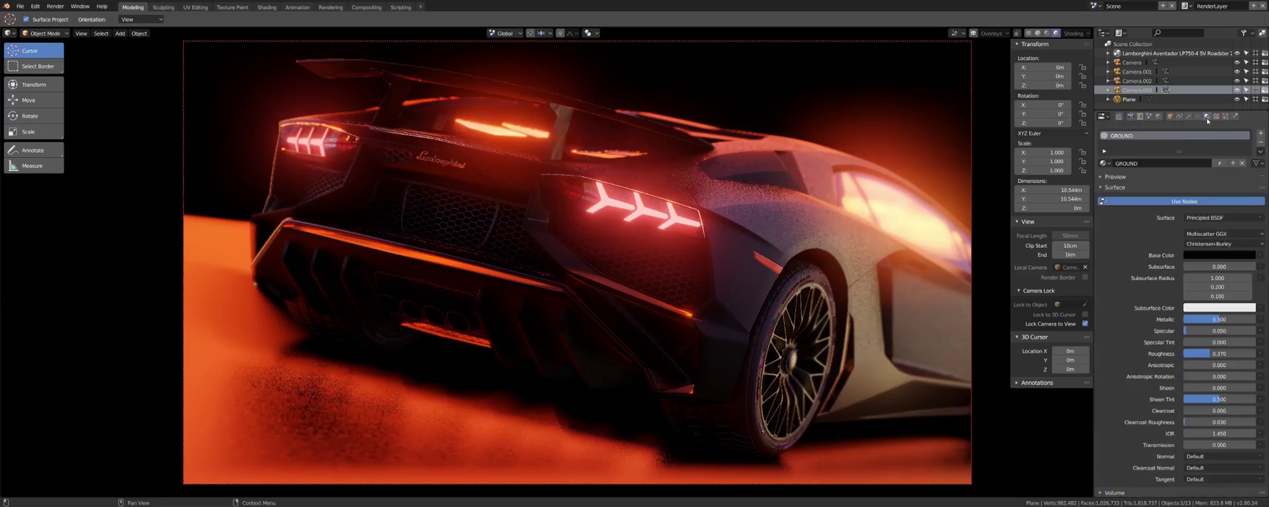
left_click(973, 34)
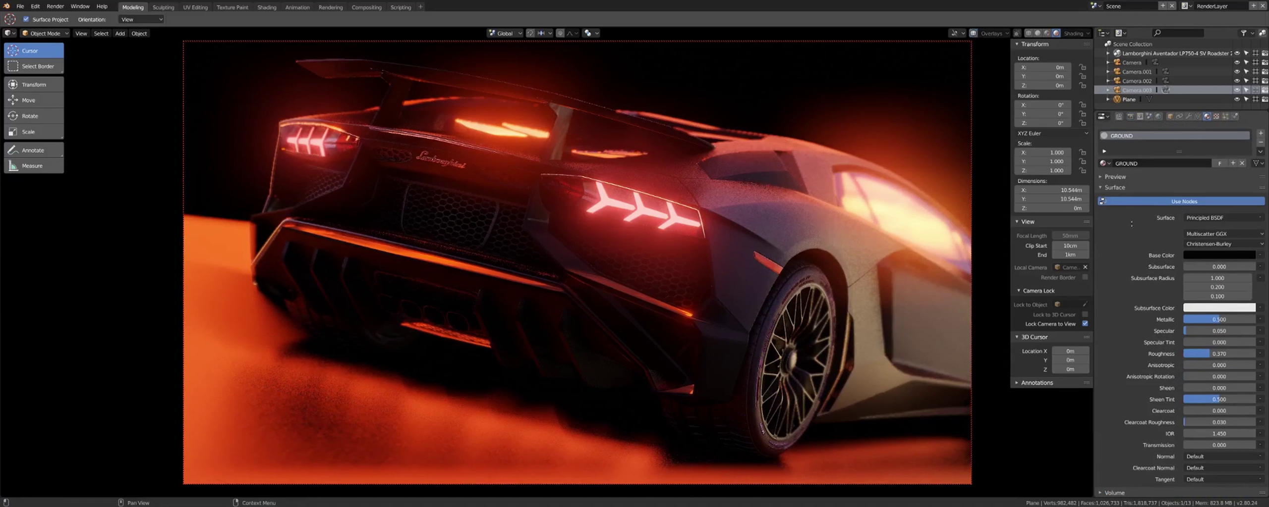
scroll(1131, 224, "down", 2)
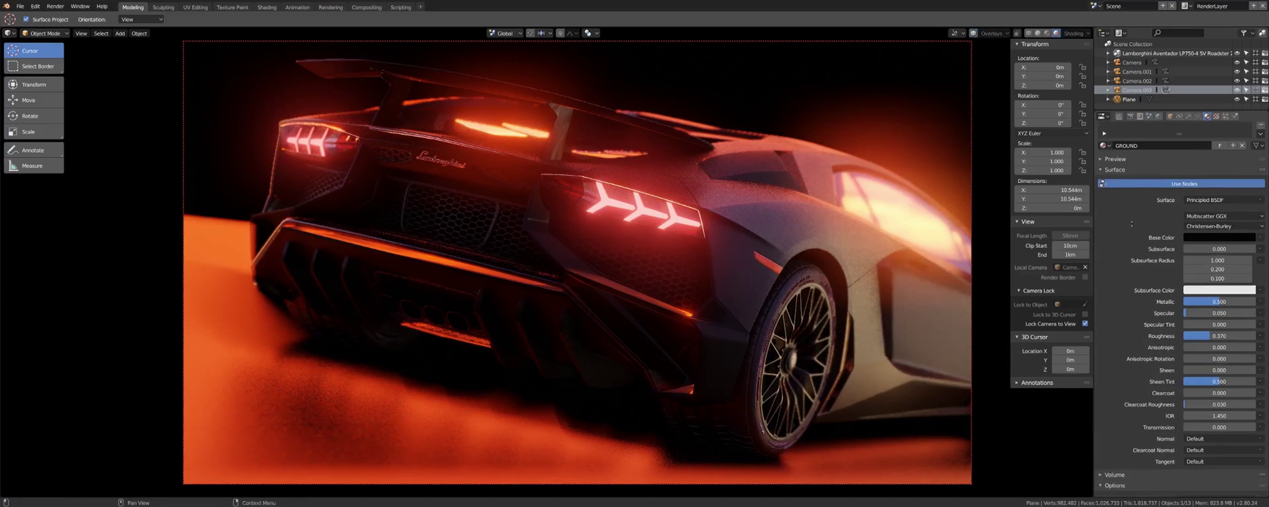
left_click(1208, 335)
type("0.25")
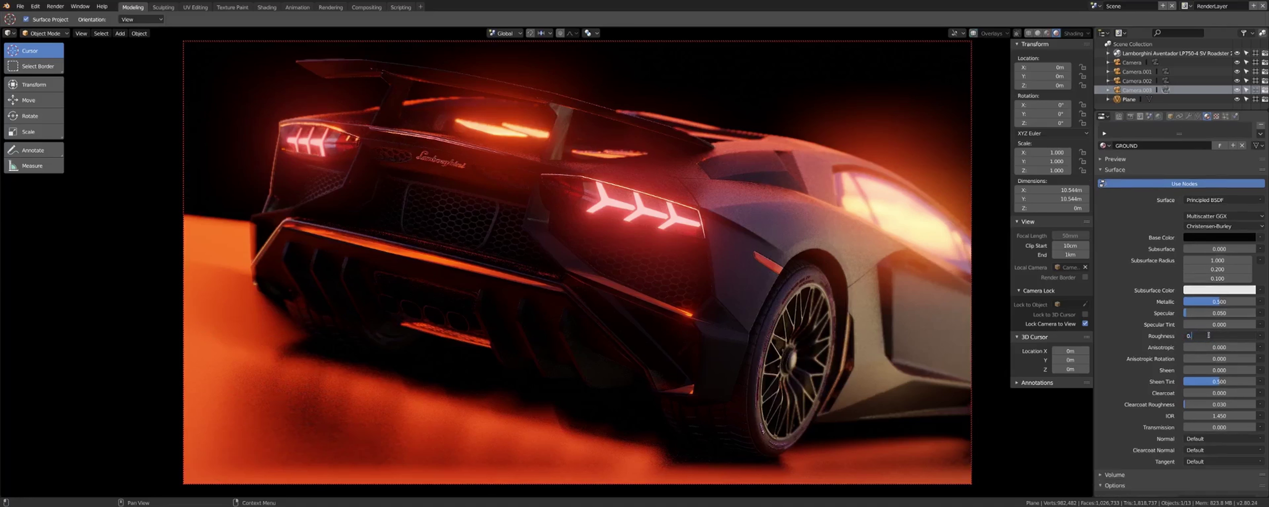
key("Return")
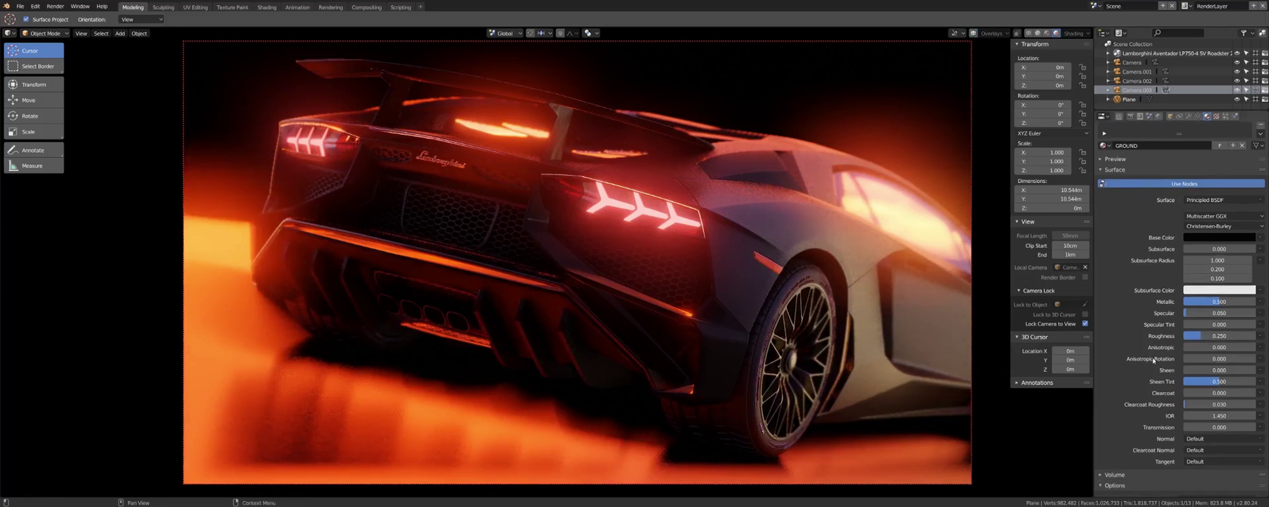
left_click(1215, 335)
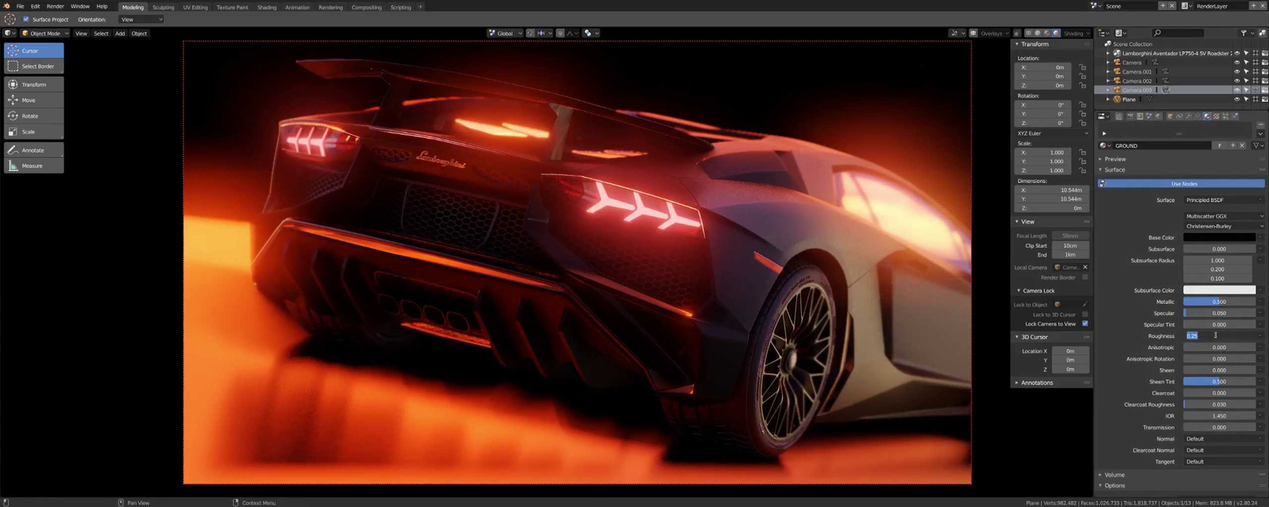
type("0.35")
key("Return")
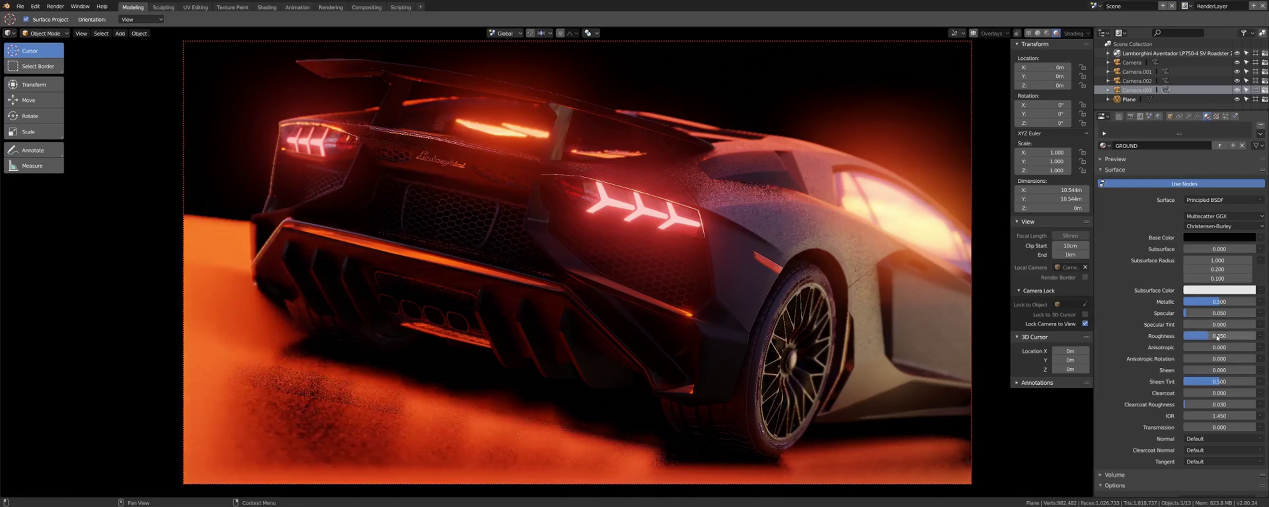
Step: Try the ground Specular at 0.5, then lower it to 0.1
left_click(1215, 316)
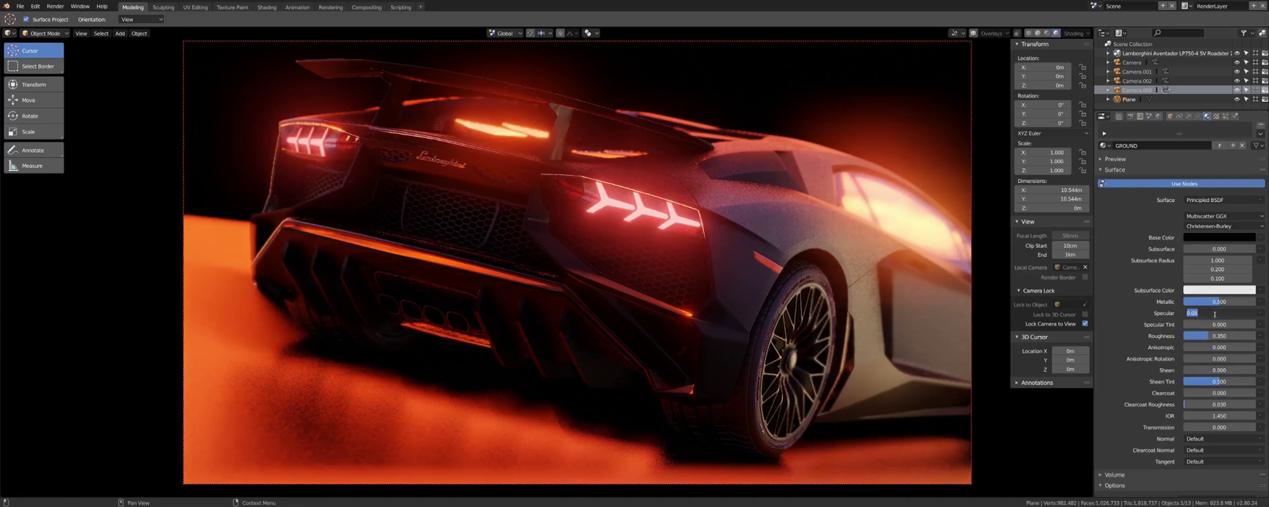
type("0.5")
key("Return")
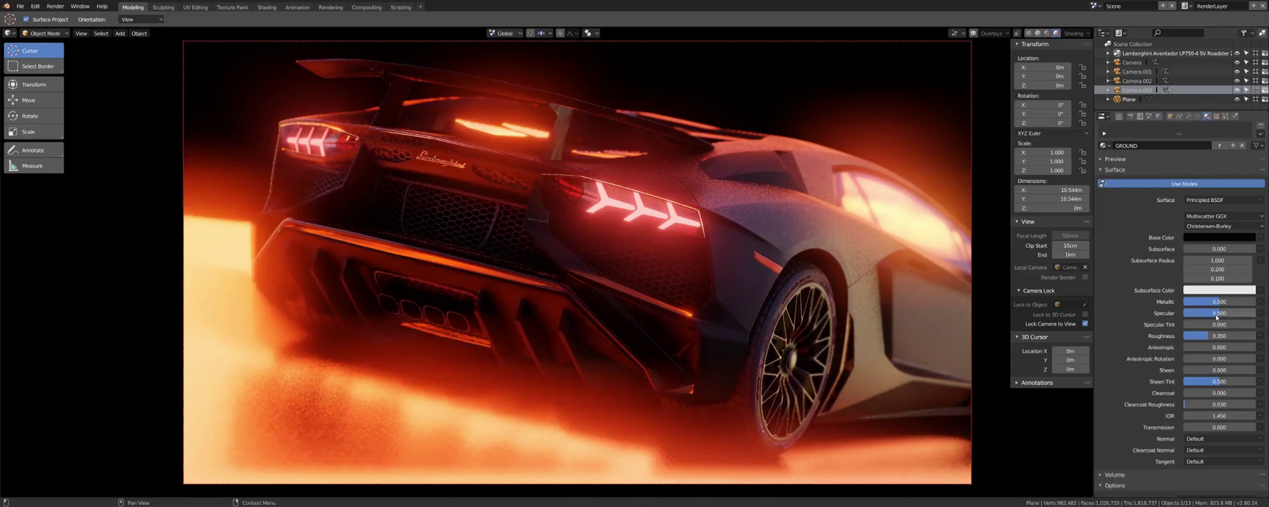
left_click(1214, 313)
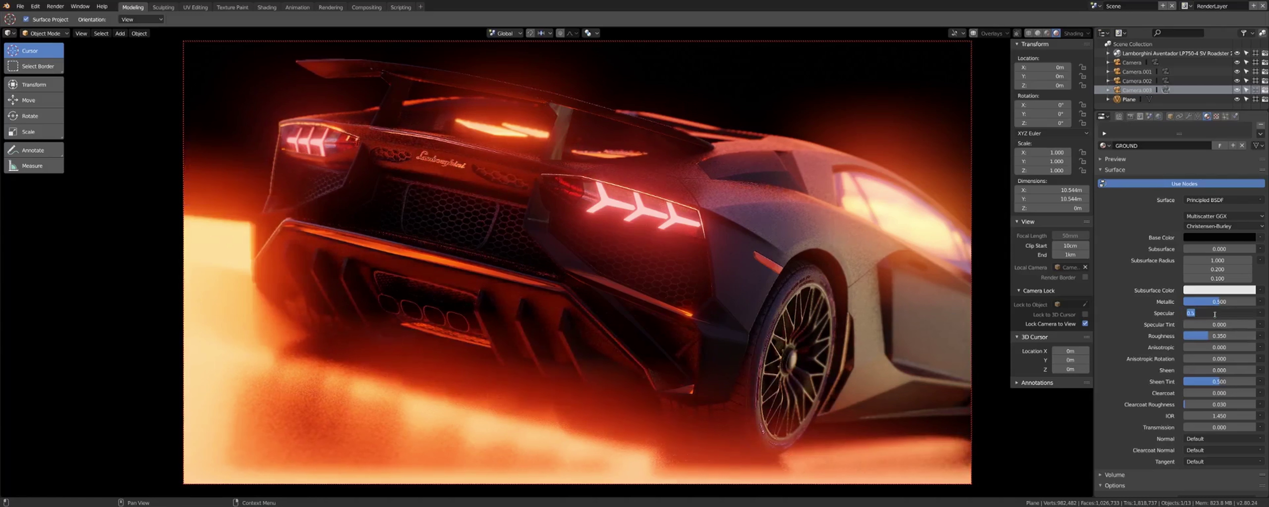
type("0.1")
key("Return")
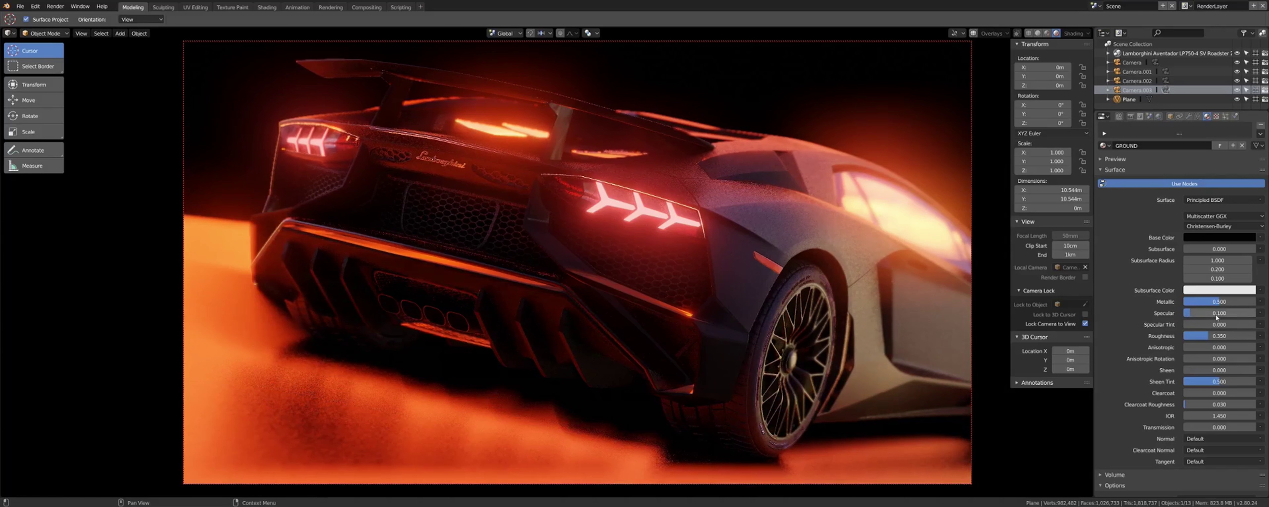
Step: Finalize the GROUND material at Roughness 0.5 and Specular 0.1
left_click(1219, 336)
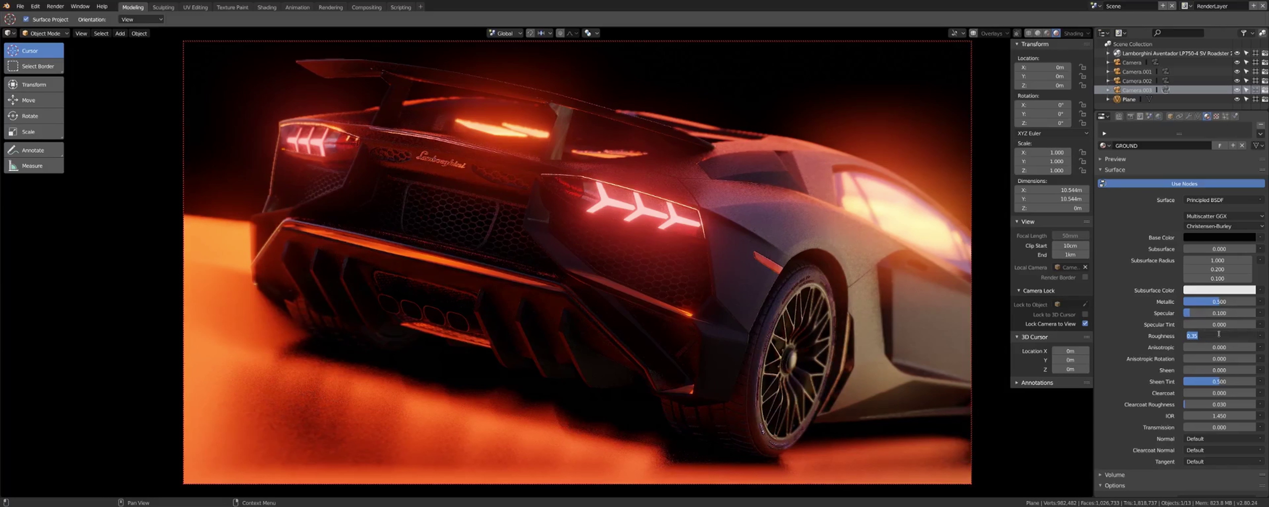
type("0.5")
key("Return")
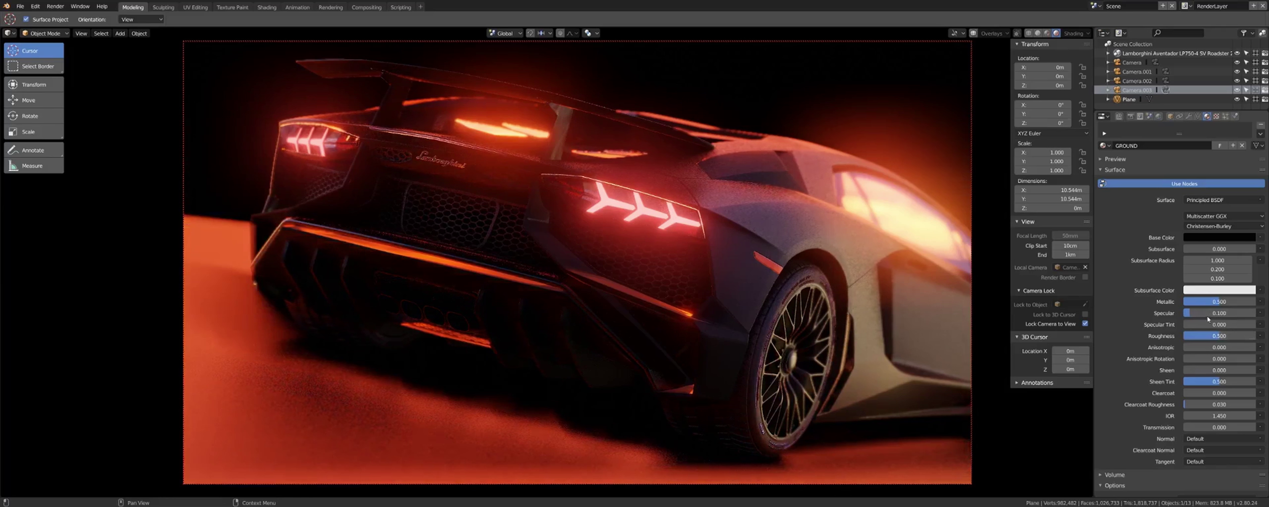
left_click(1208, 314)
type("0.25")
key("Return")
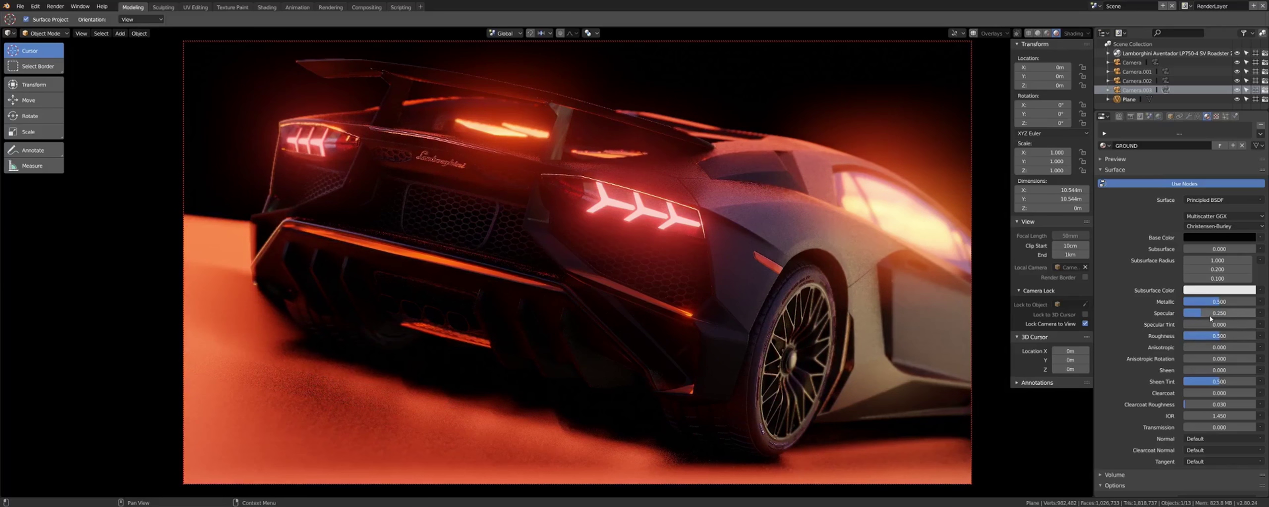
left_click(1209, 314)
type("0.1")
key("Return")
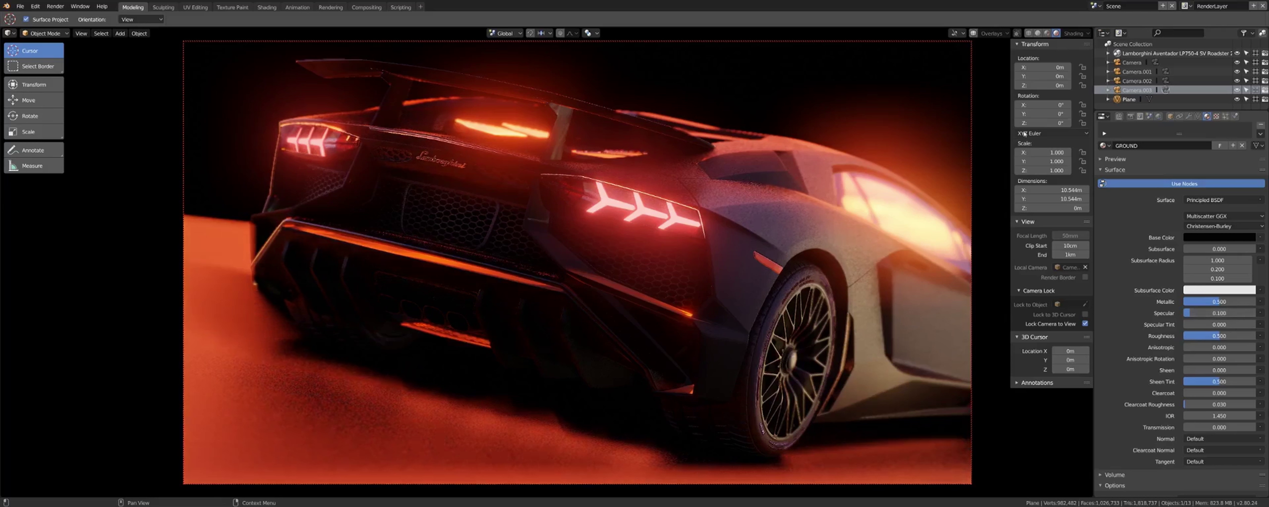
left_click(1136, 81)
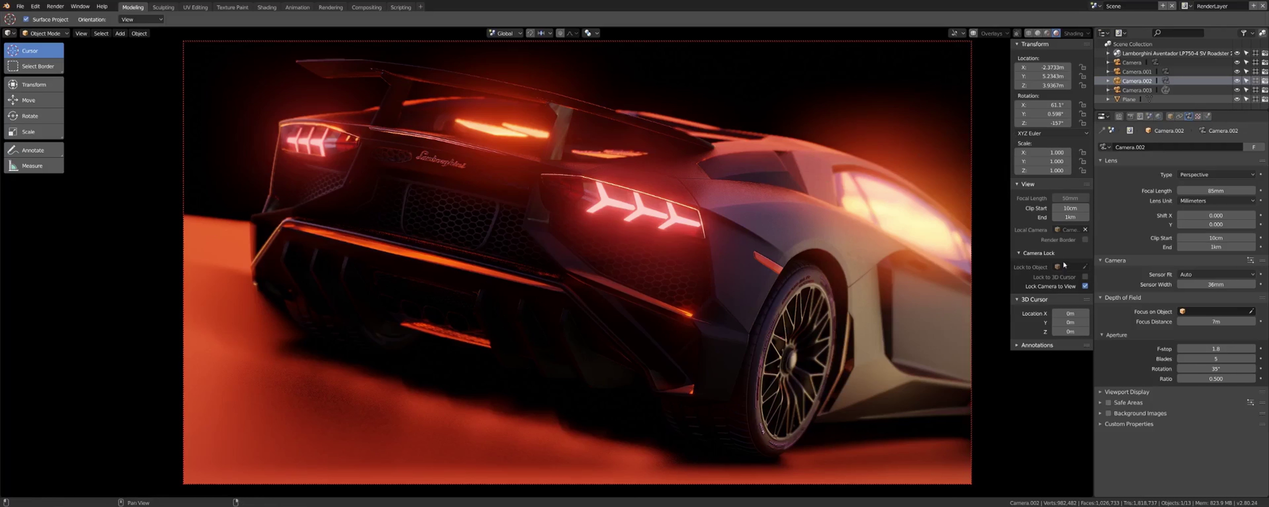
Step: Turn off Lock Camera to View and zoom in to center the wheel hub
left_click(1085, 286)
scroll(851, 360, "up", 4)
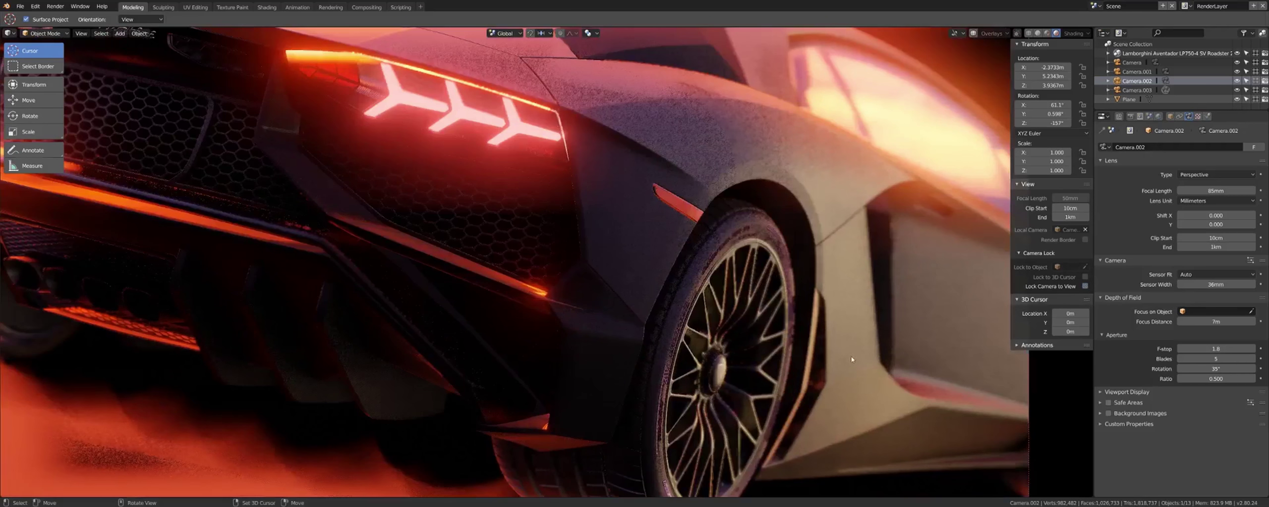
scroll(750, 392, "up", 3)
scroll(751, 392, "up", 2)
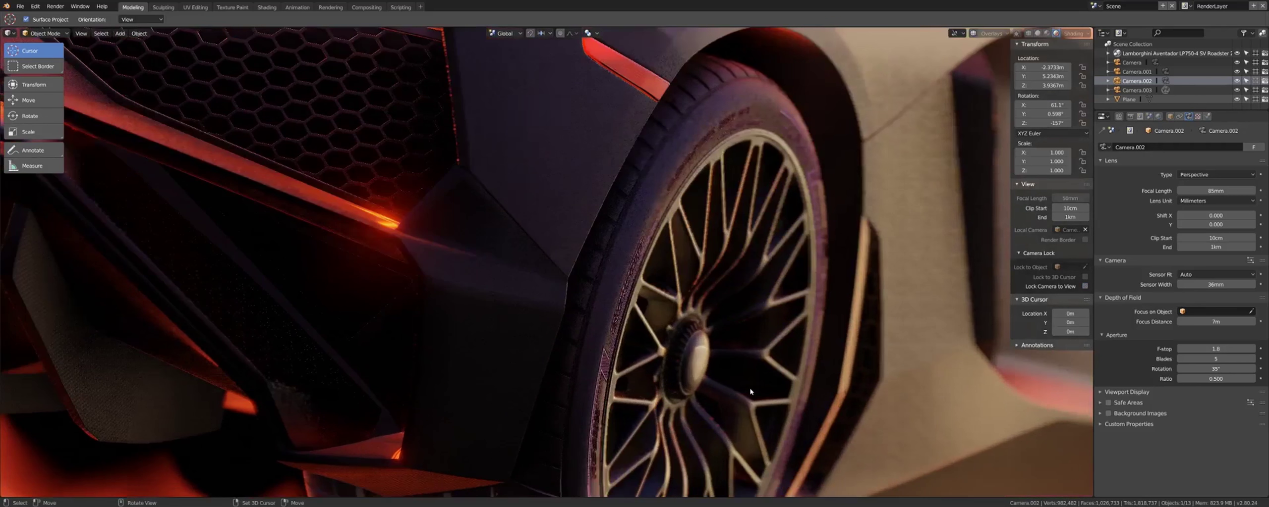
scroll(751, 392, "up", 3)
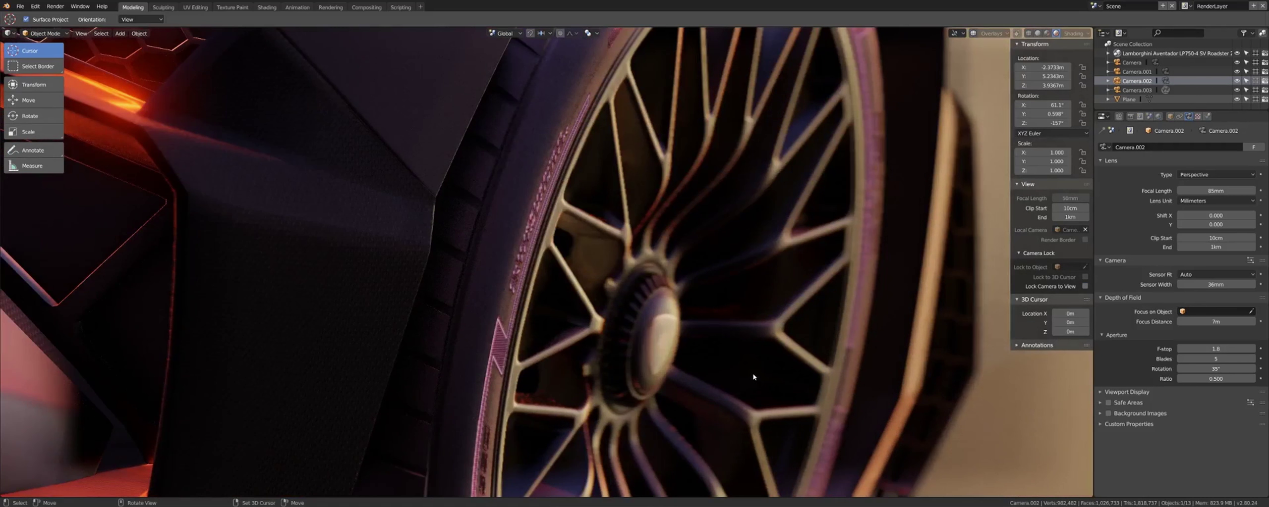
middle_click_drag(748, 359, 733, 263, "shift")
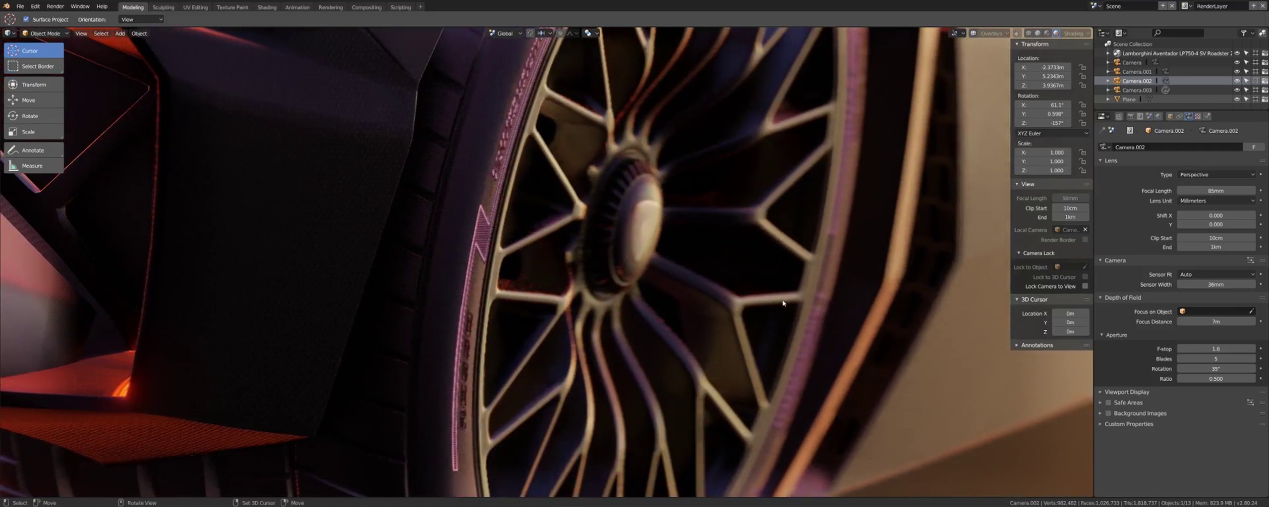
Step: Enable Viewport Denoising and set Viewport Samples to 8 in Render Properties
left_click(1132, 117)
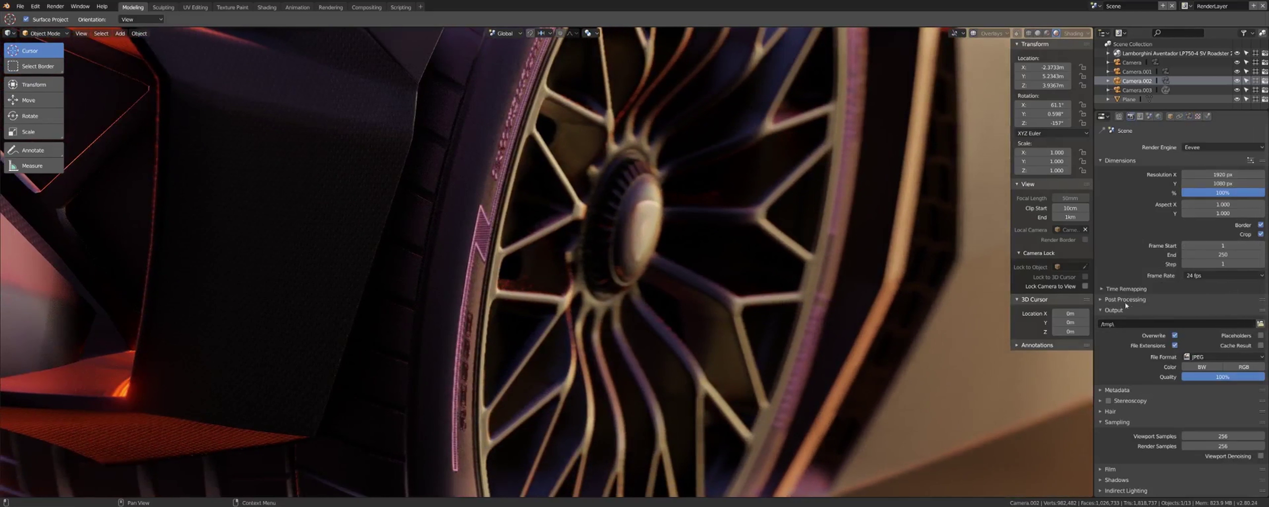
left_click(1261, 456)
left_click(1227, 436)
type("8")
key("Return")
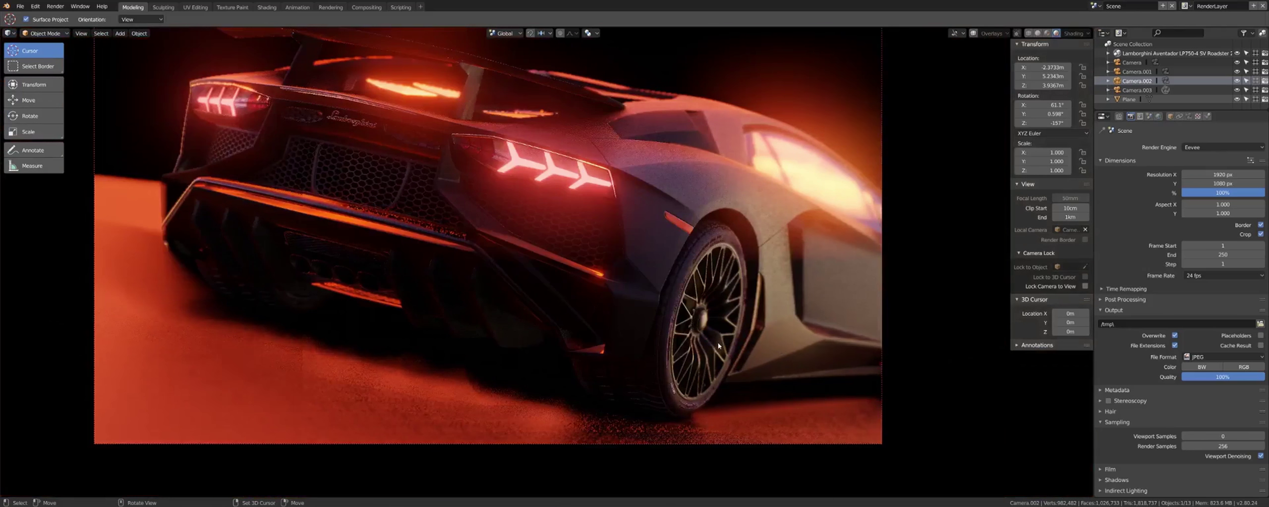
scroll(749, 329, "up", 2)
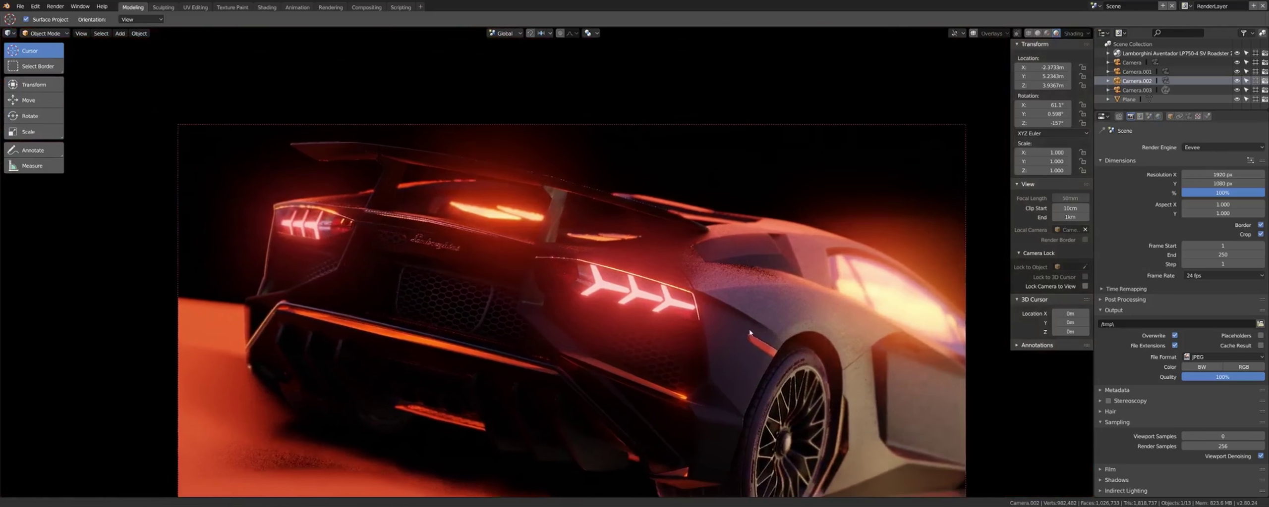
scroll(435, 206, "up", 2)
scroll(486, 238, "up", 2)
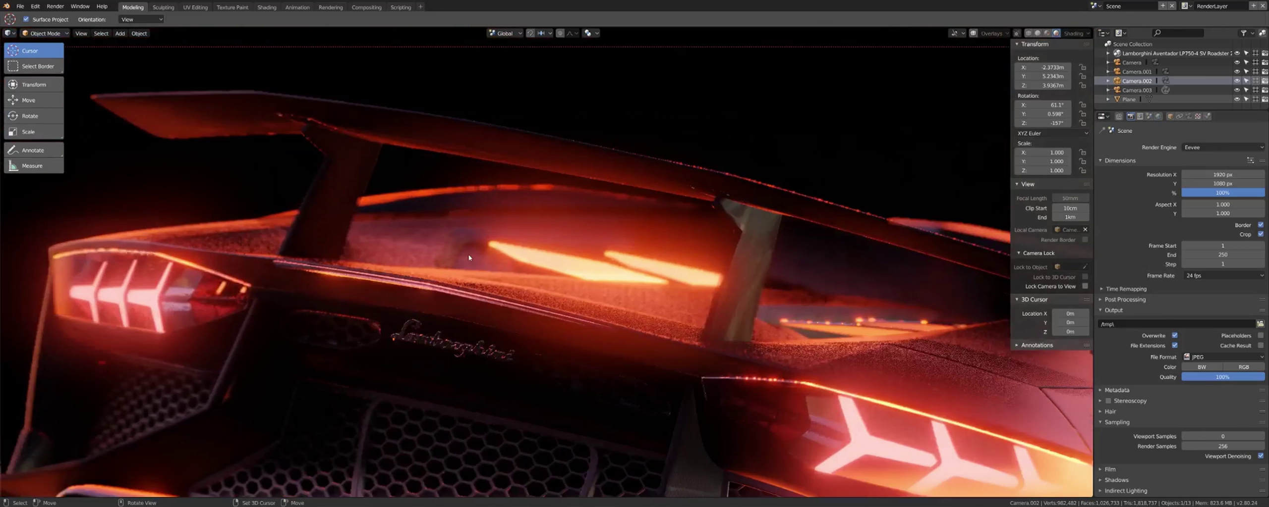
scroll(535, 272, "up", 2)
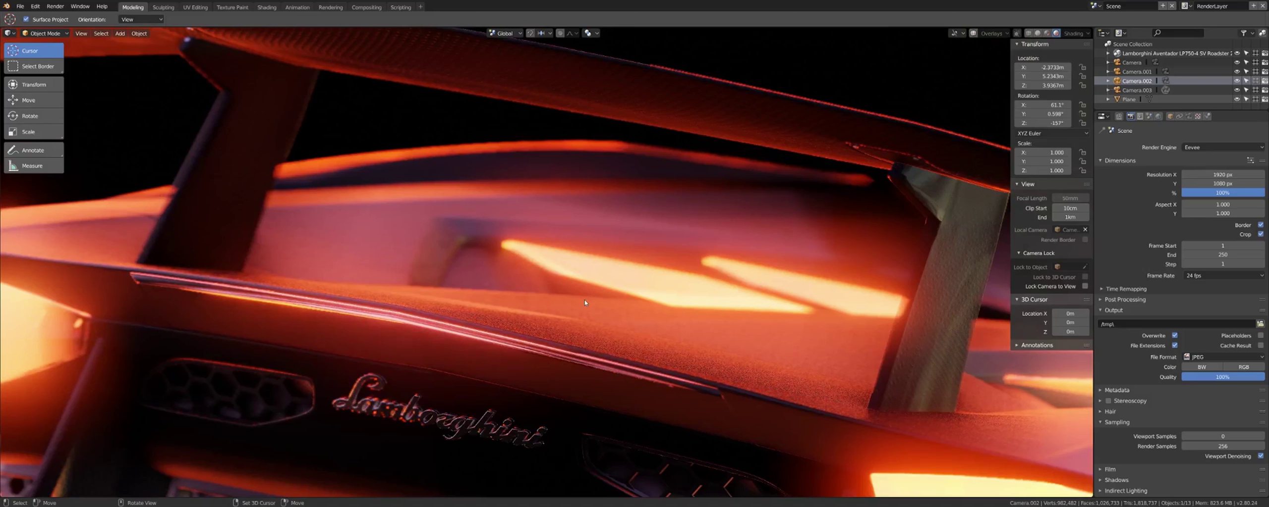
scroll(555, 276, "down", 3)
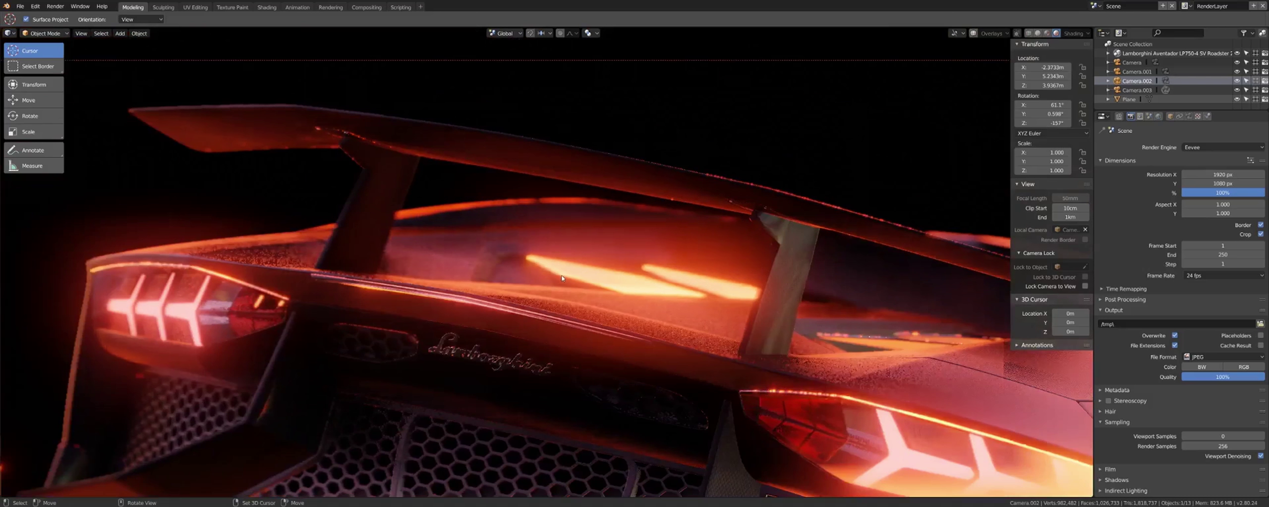
scroll(553, 274, "down", 2)
scroll(551, 272, "up", 2)
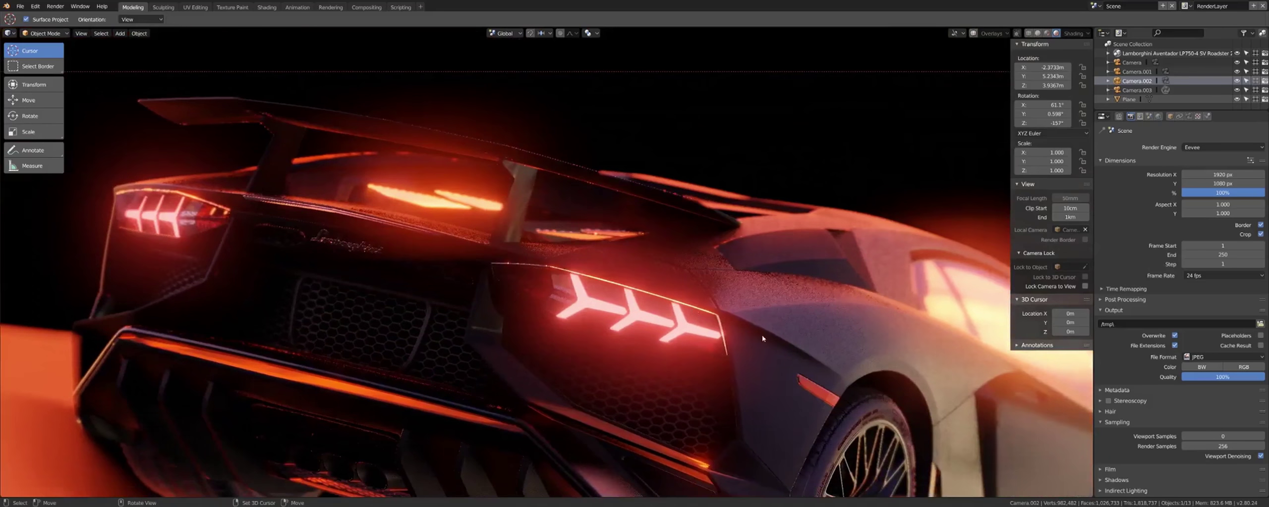
scroll(693, 327, "up", 3)
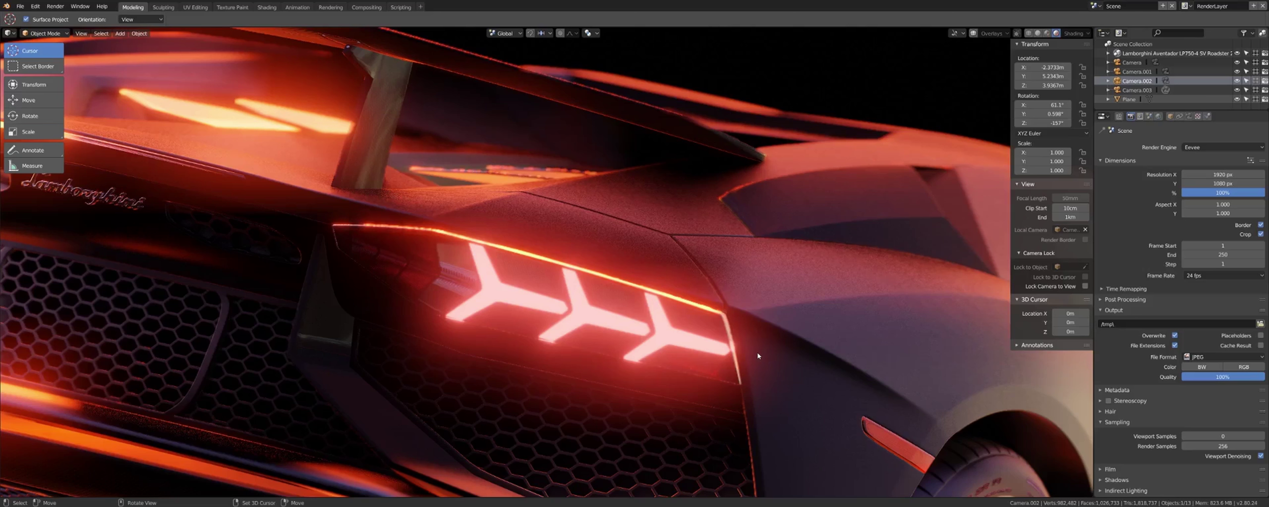
scroll(757, 356, "down", 5)
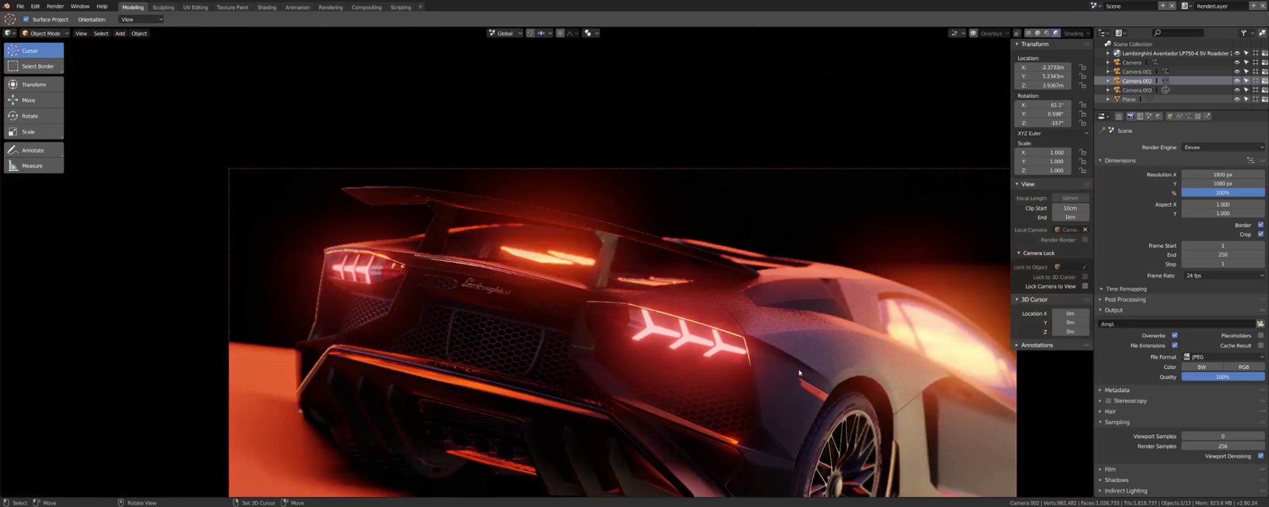
scroll(763, 258, "down", 2)
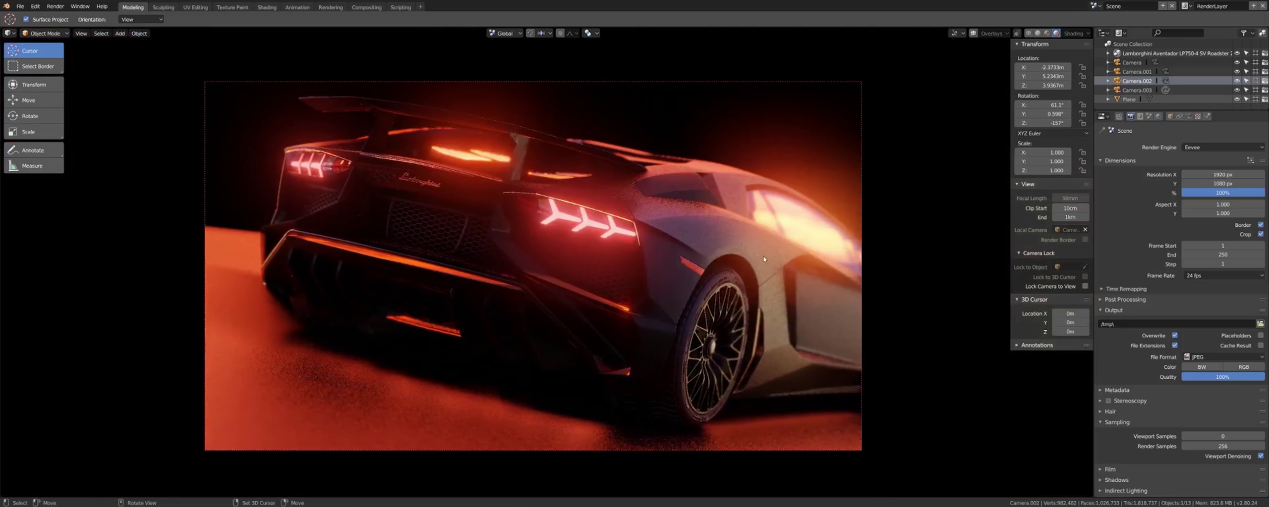
left_click(763, 259)
Step: Raise the Paint_Metallic material's Clearcoat from 0 to 0.5
left_click(1207, 117)
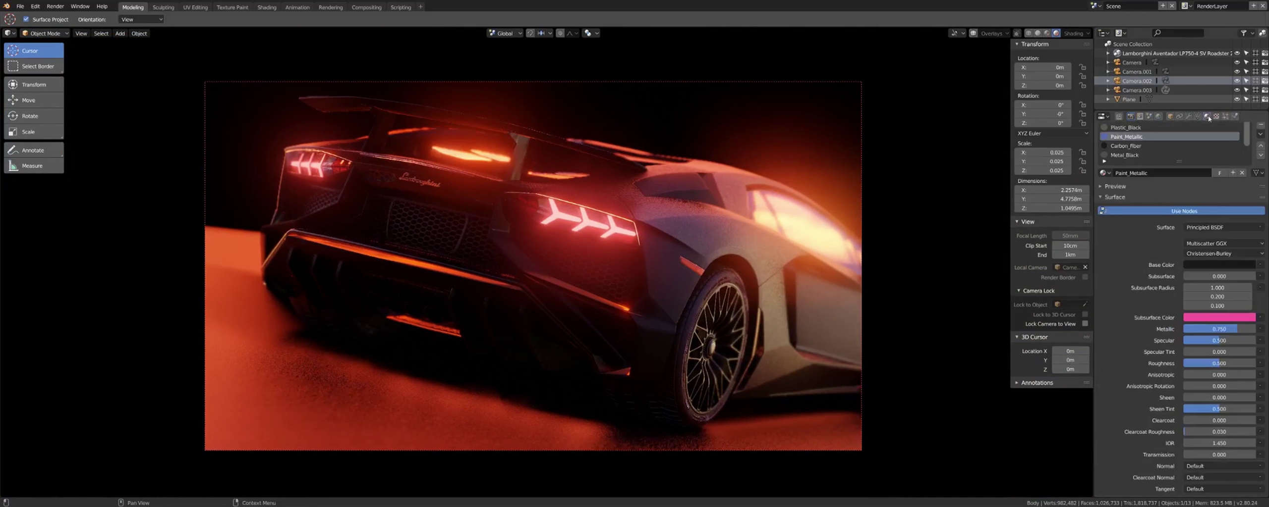
left_click(1220, 421)
type("0.5")
key("Return")
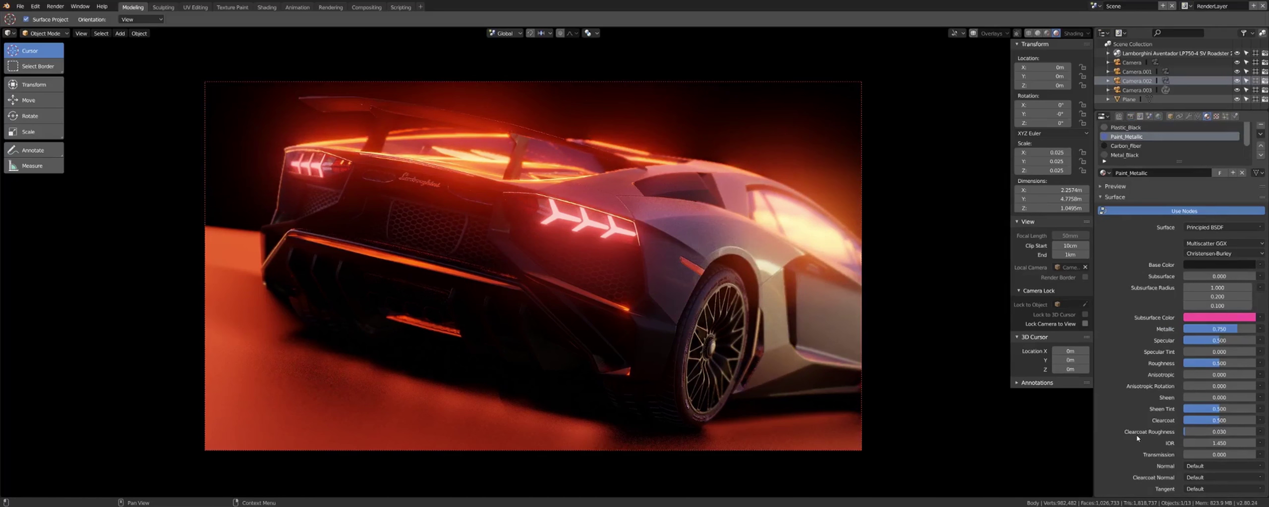
Step: Check Camera.003, look through Camera.002, then switch to Camera.001's close taillight view
left_click(1138, 90)
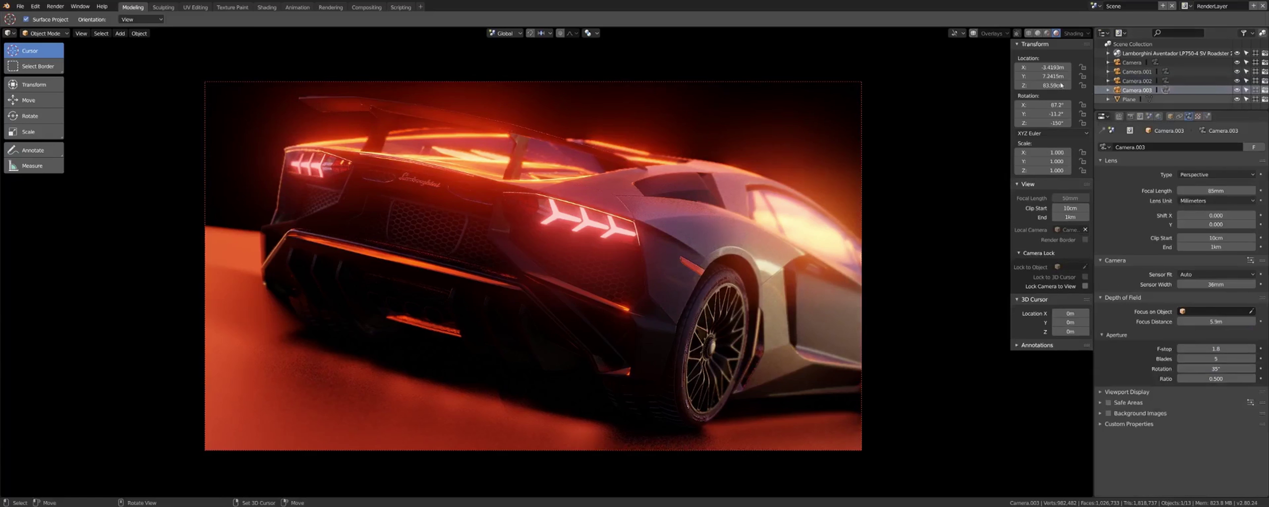
left_click(1136, 81)
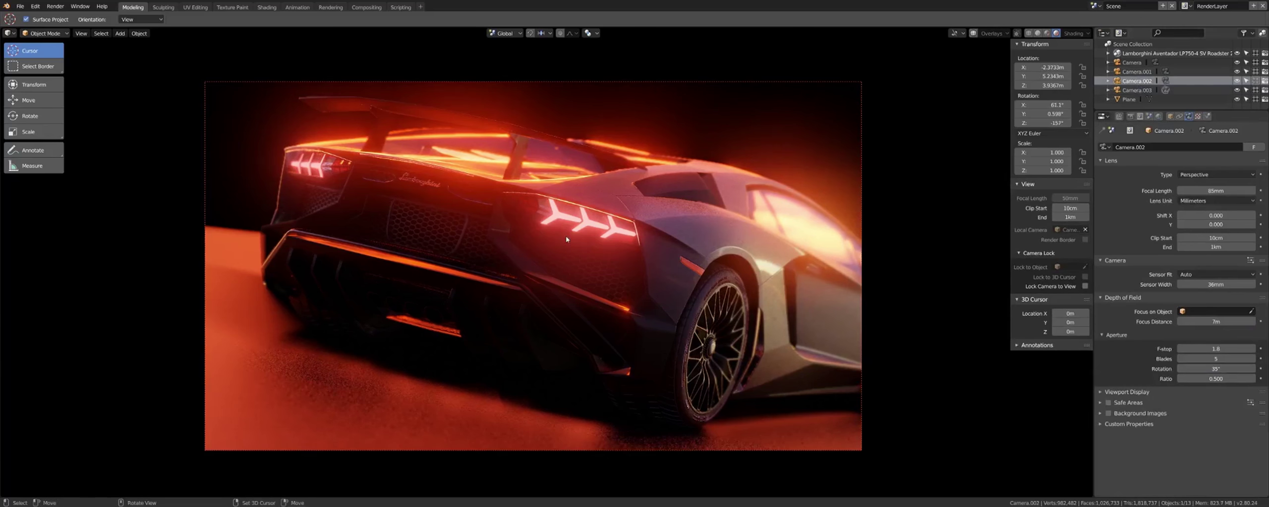
key("ctrl+KP_0")
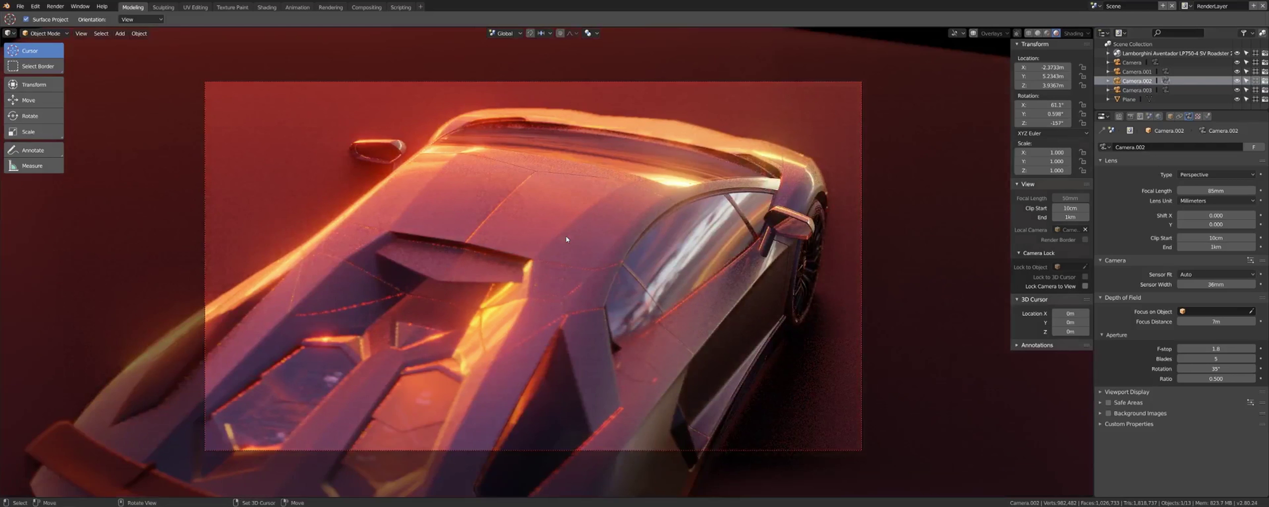
left_click(1136, 72)
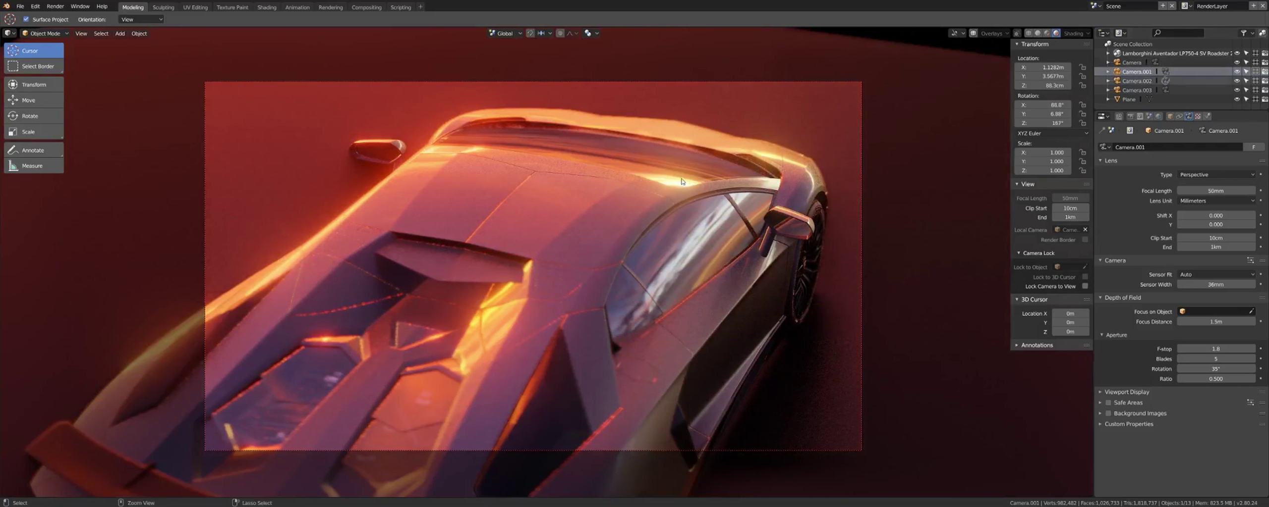
key("ctrl+KP_0")
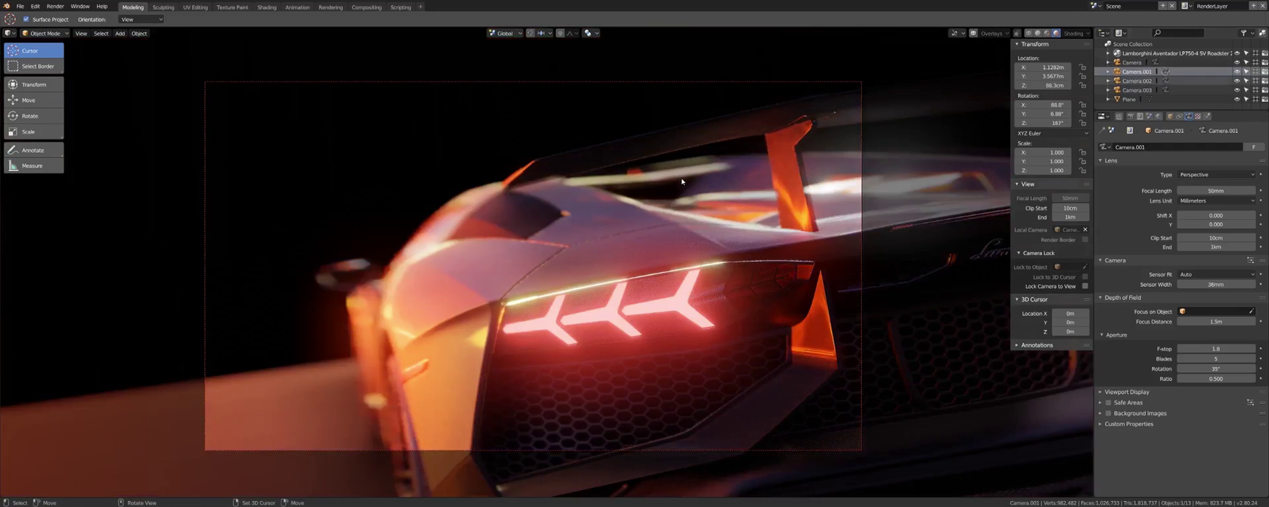
left_click(752, 245)
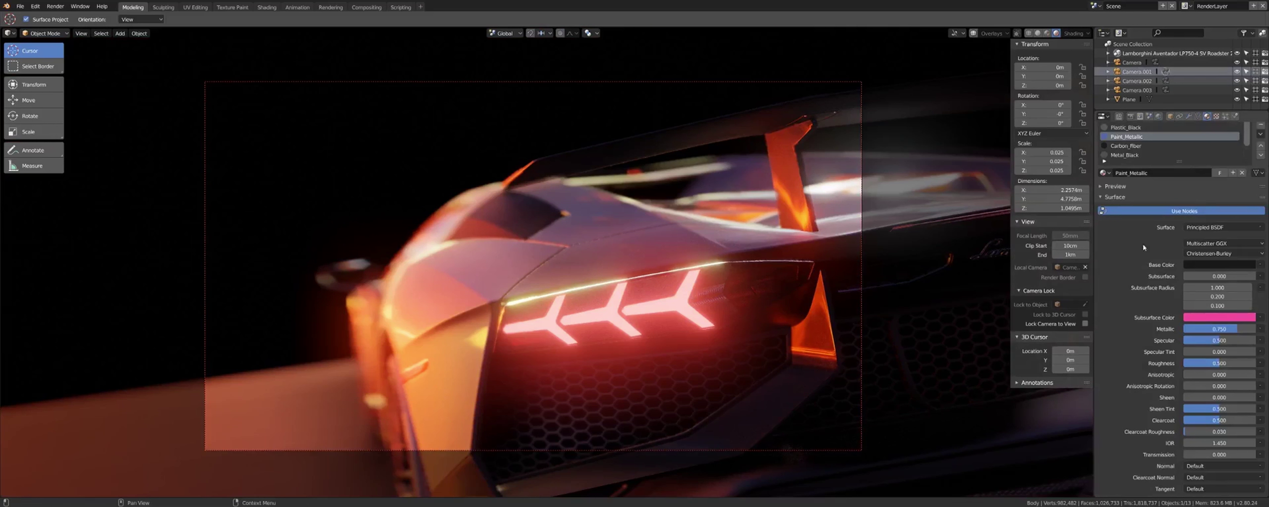
Step: Try a paint Clearcoat of 1, then set Clearcoat to 0
scroll(1167, 388, "down", 2)
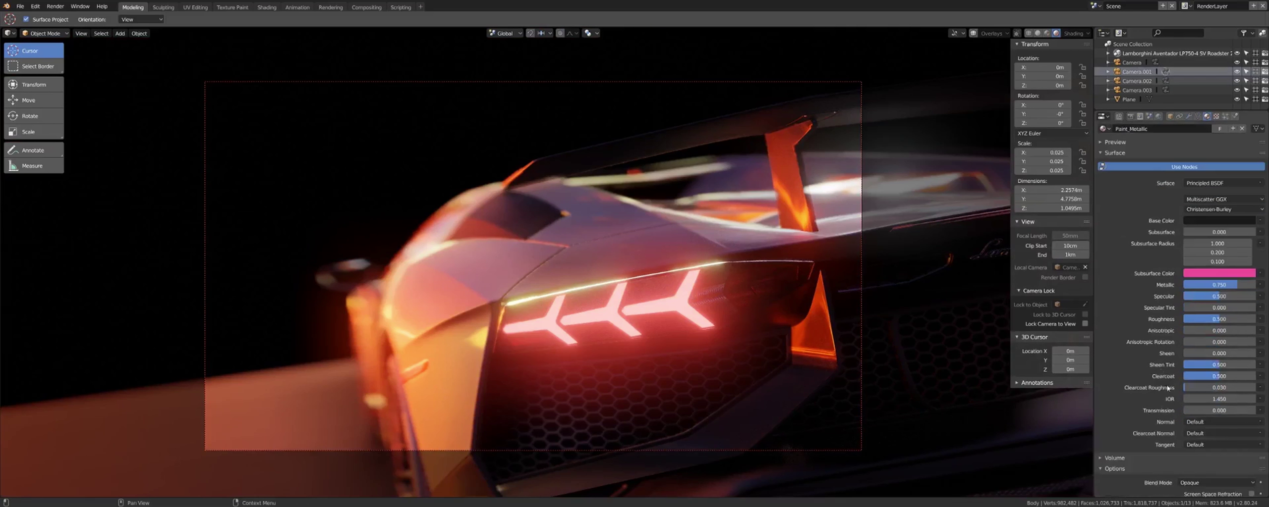
left_click(1225, 376)
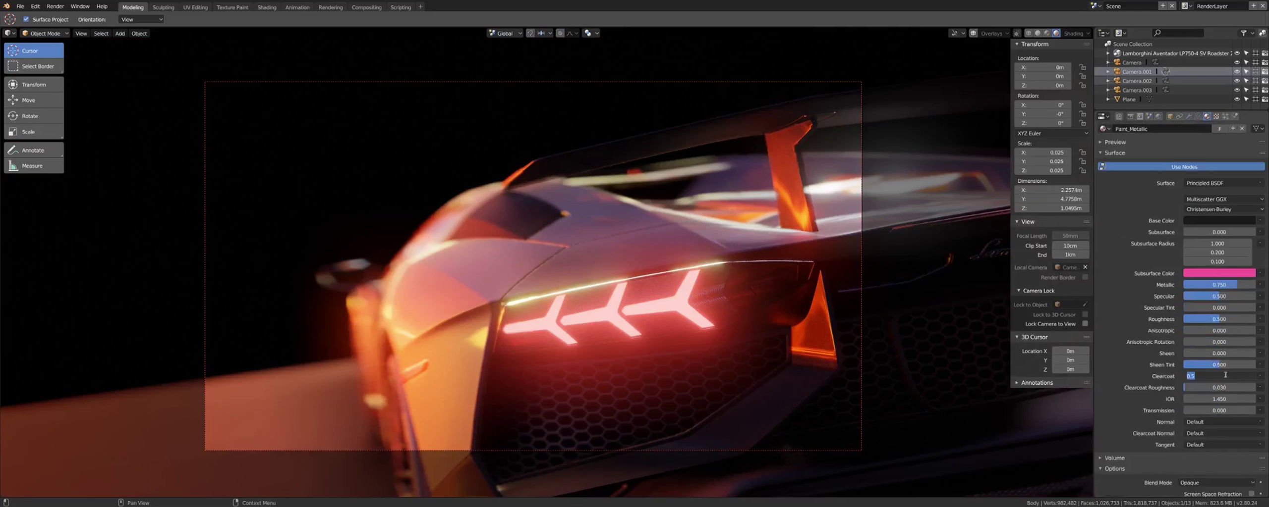
type("1")
key("Return")
left_click(1225, 376)
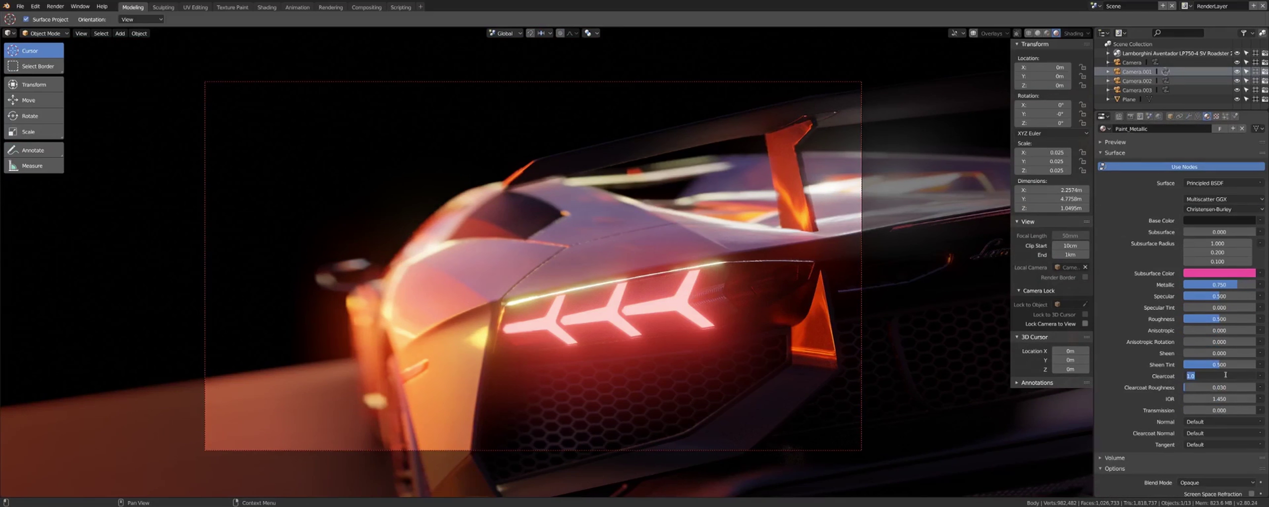
type("0")
key("Return")
Step: Change the paint's Base Color to blue with brightness value 0.75
scroll(1171, 301, "up", 4)
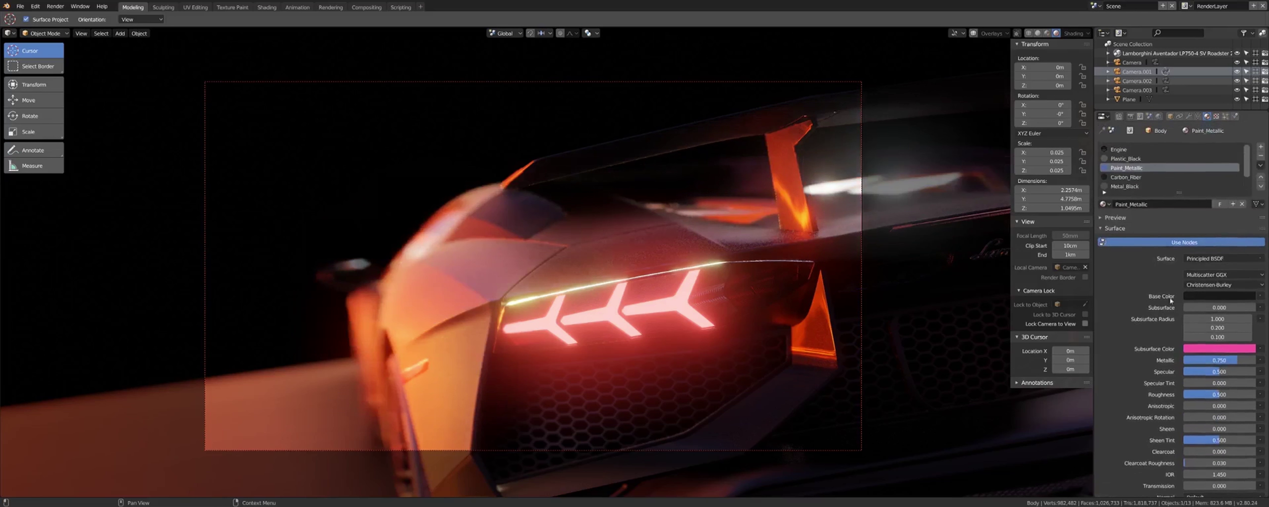
left_click(1223, 300)
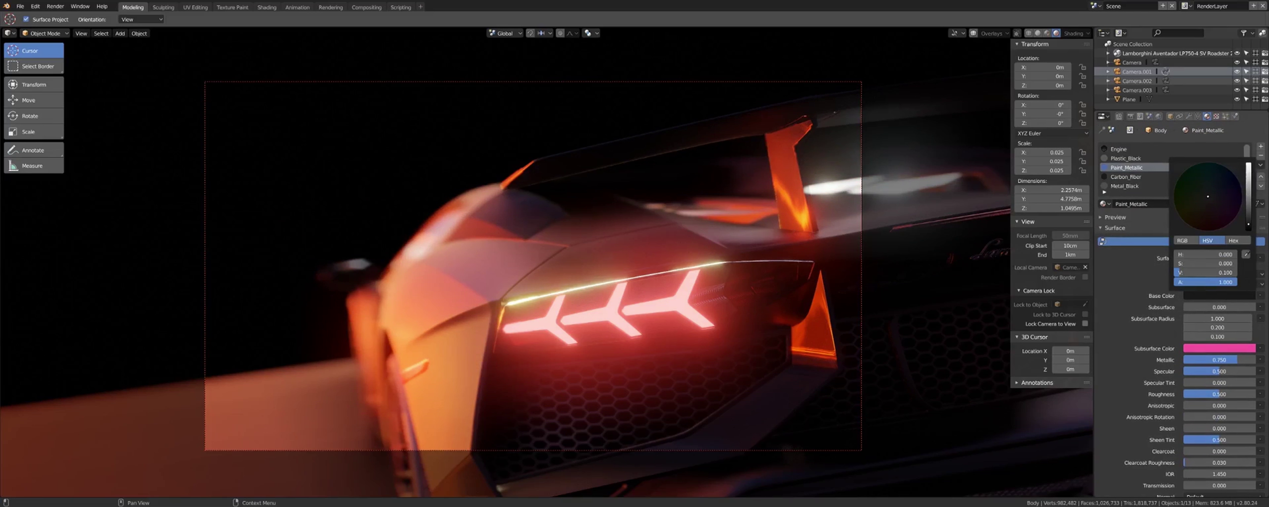
left_click_drag(1248, 224, 1247, 176)
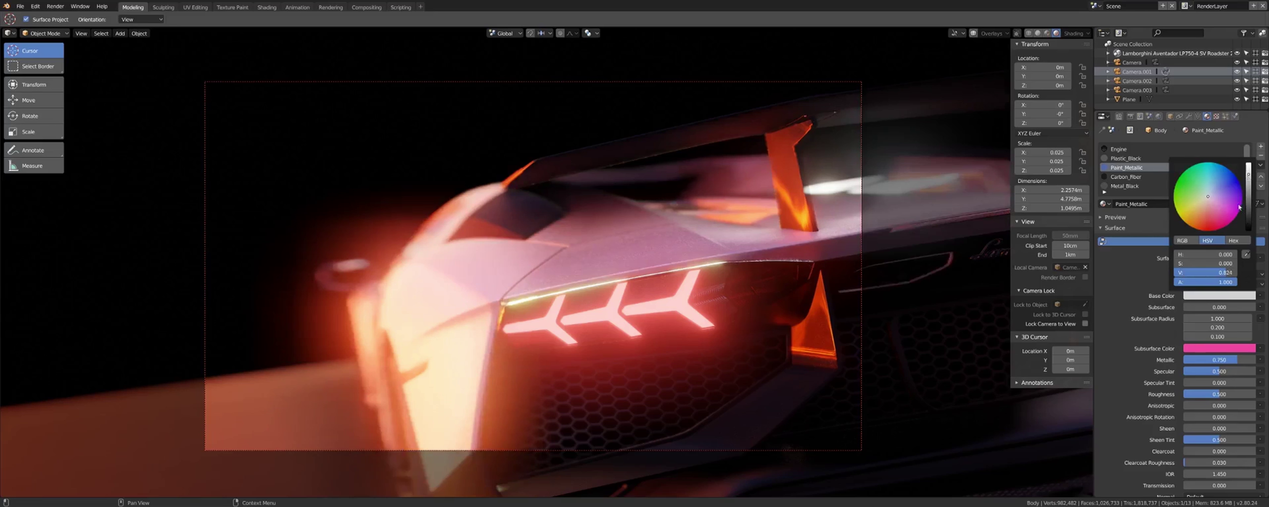
left_click(1220, 272)
type("0.75")
key("Return")
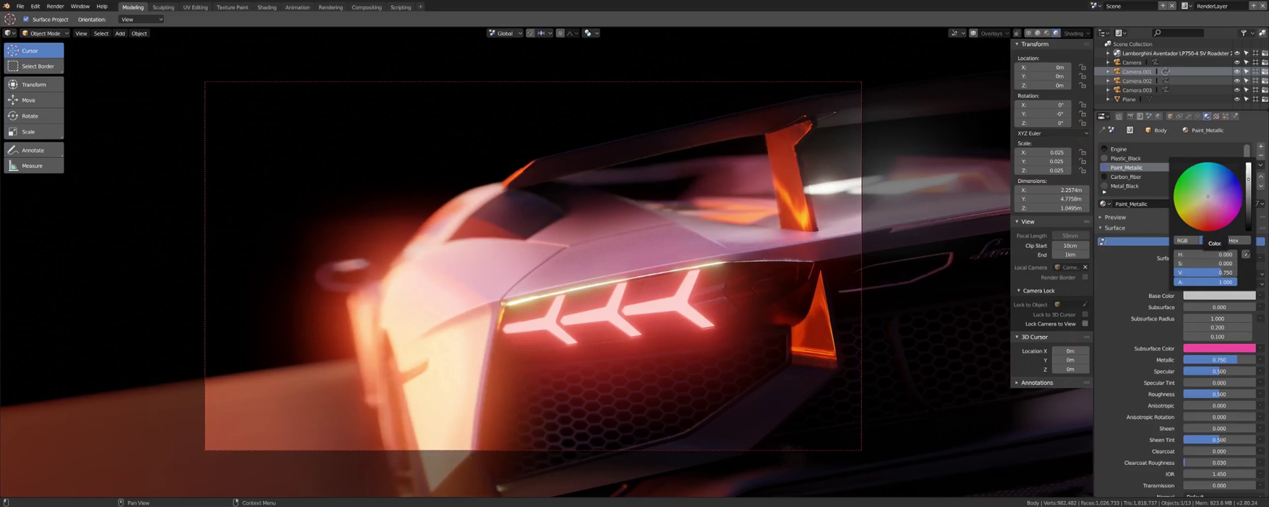
left_click(1190, 184)
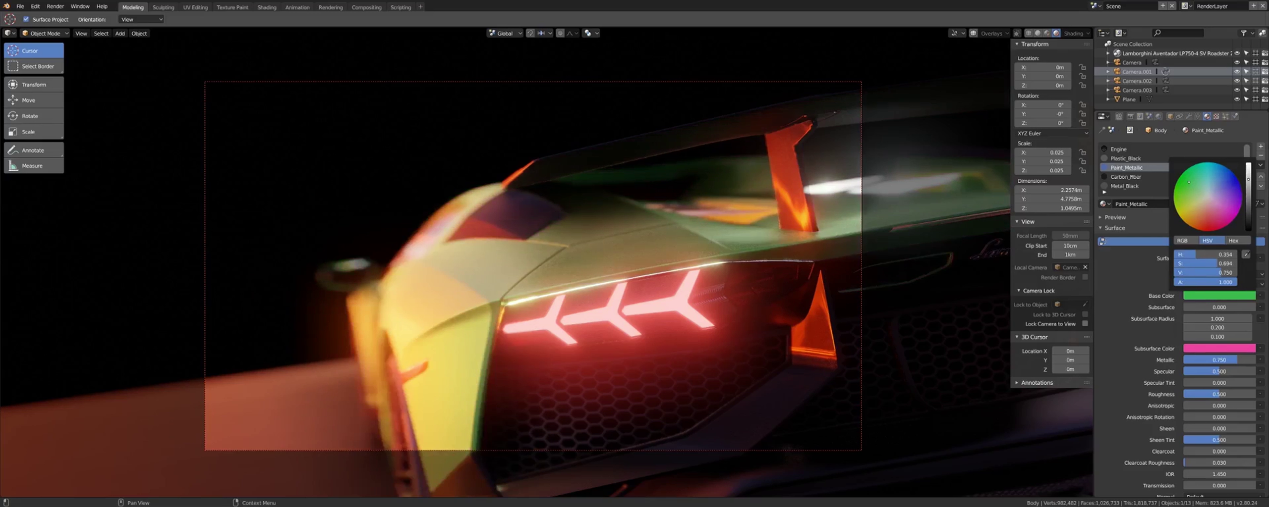
left_click(1226, 185)
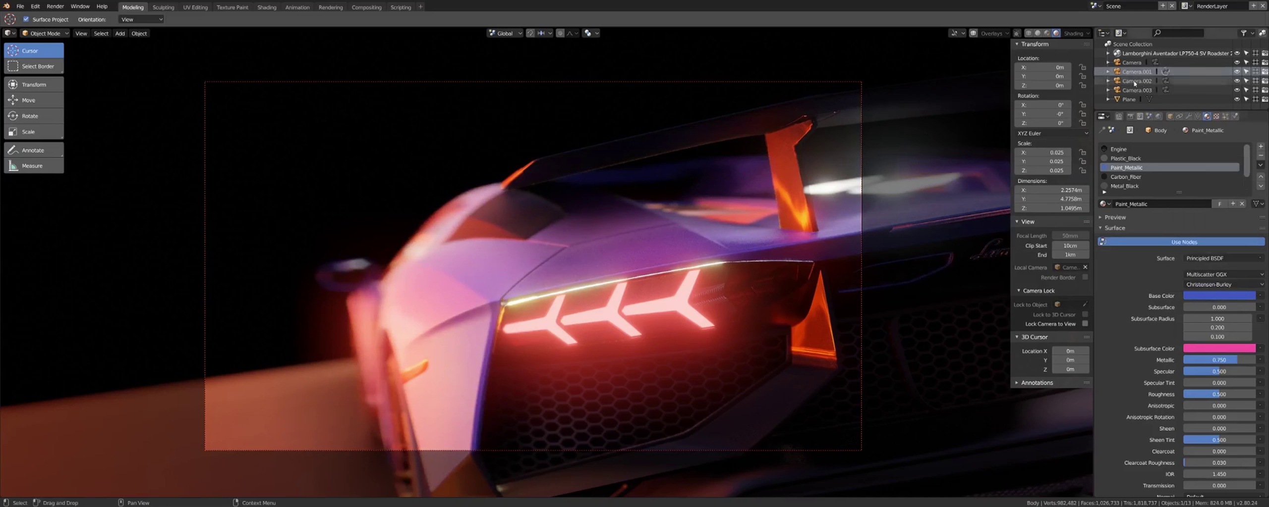
left_click(1131, 62)
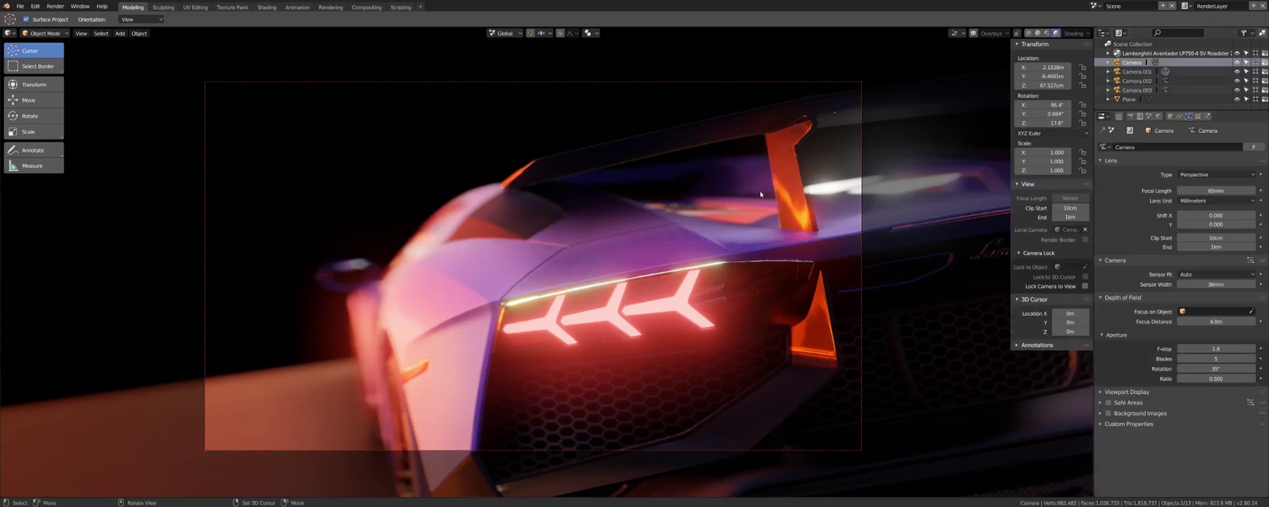
Step: Look through the main camera and repaint the car body's Base Color a bright, saturated yellow
key("ctrl+KP_0")
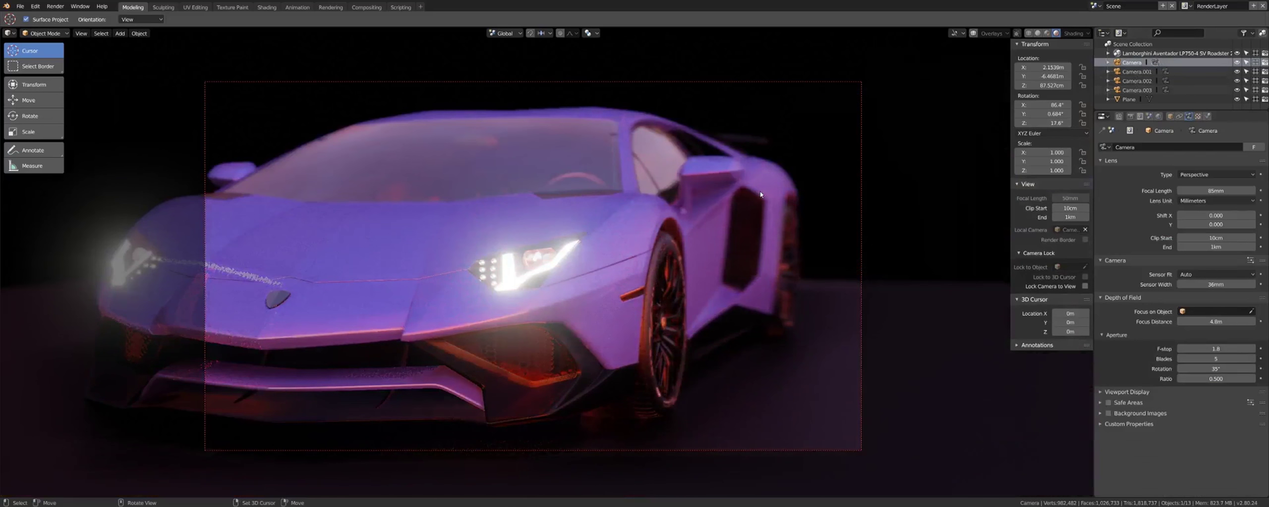
left_click(601, 278)
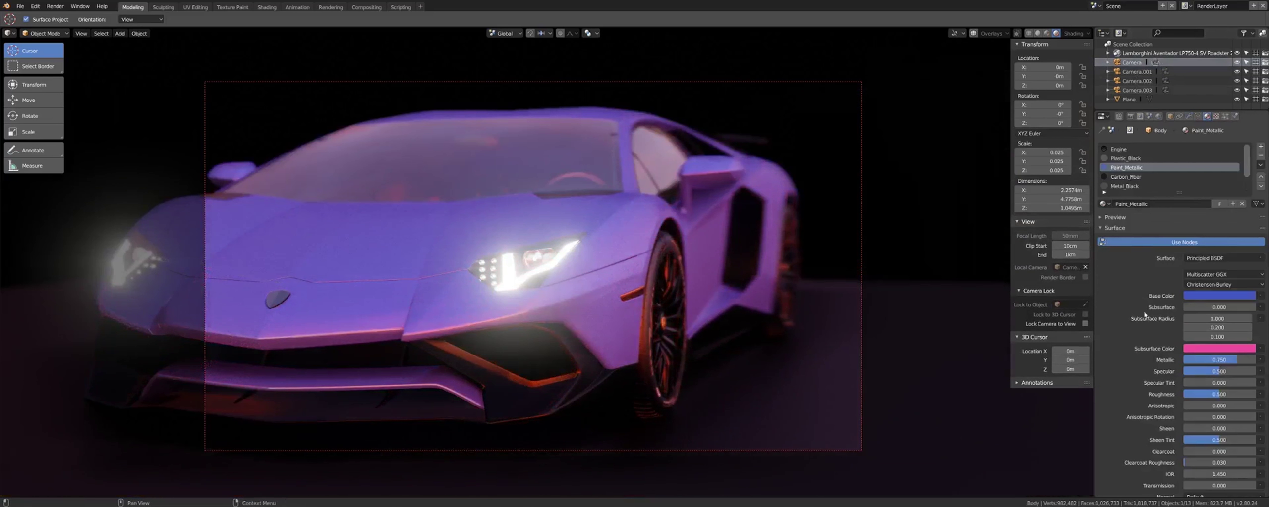
left_click(1219, 295)
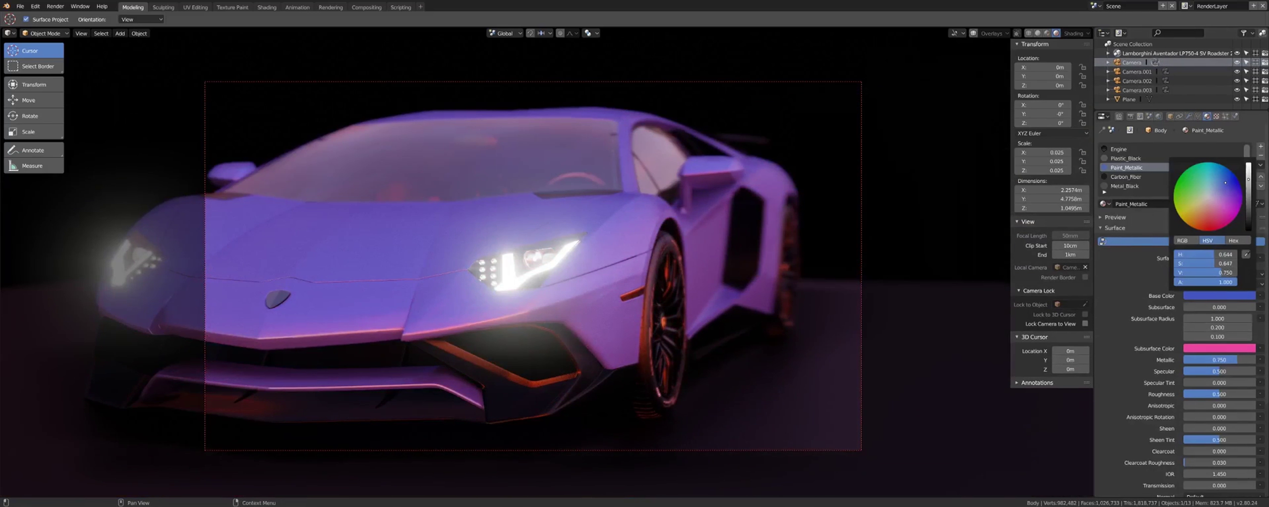
left_click_drag(1231, 188, 1226, 218)
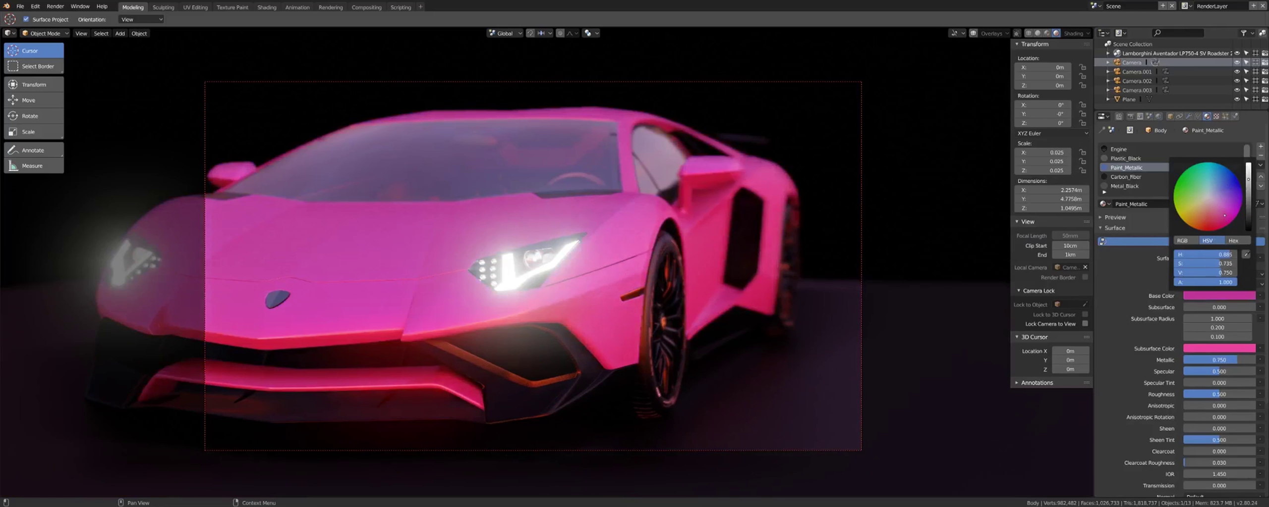
left_click_drag(1224, 216, 1195, 222)
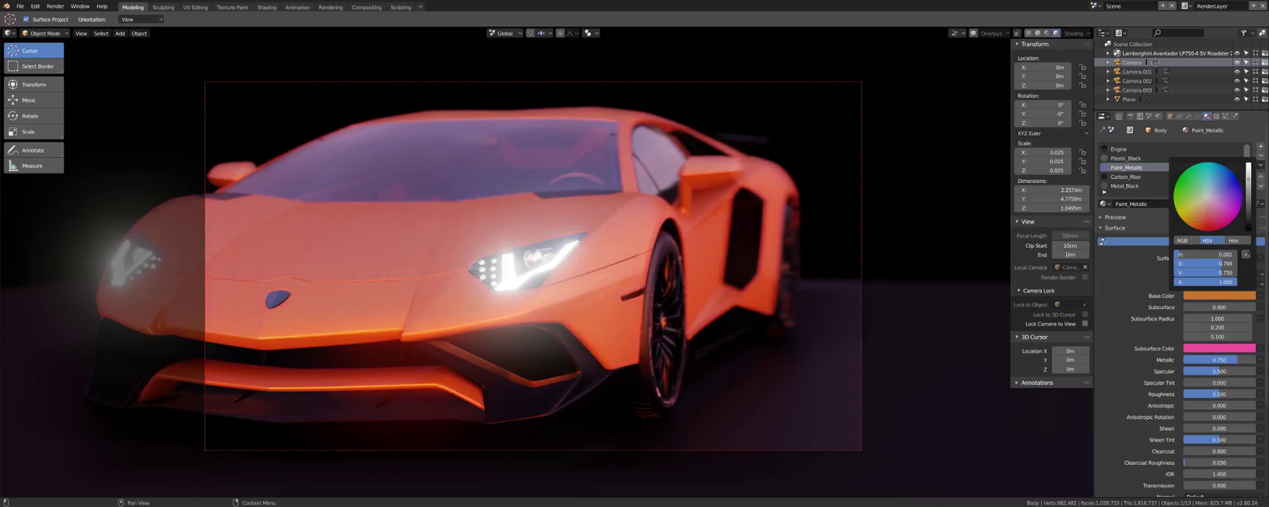
left_click_drag(1194, 219, 1182, 211)
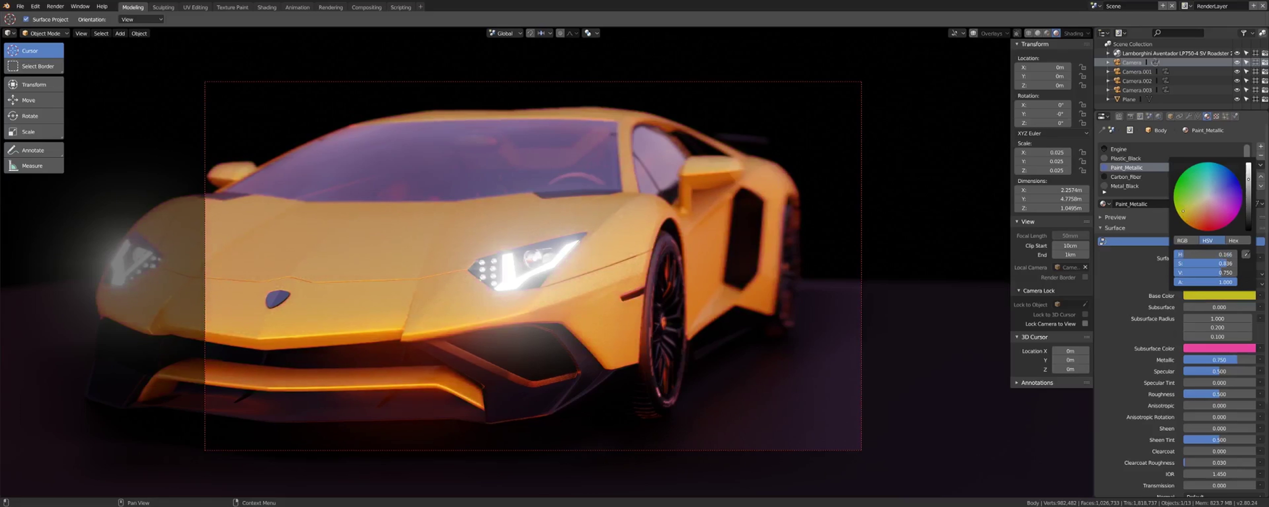
left_click(1184, 202)
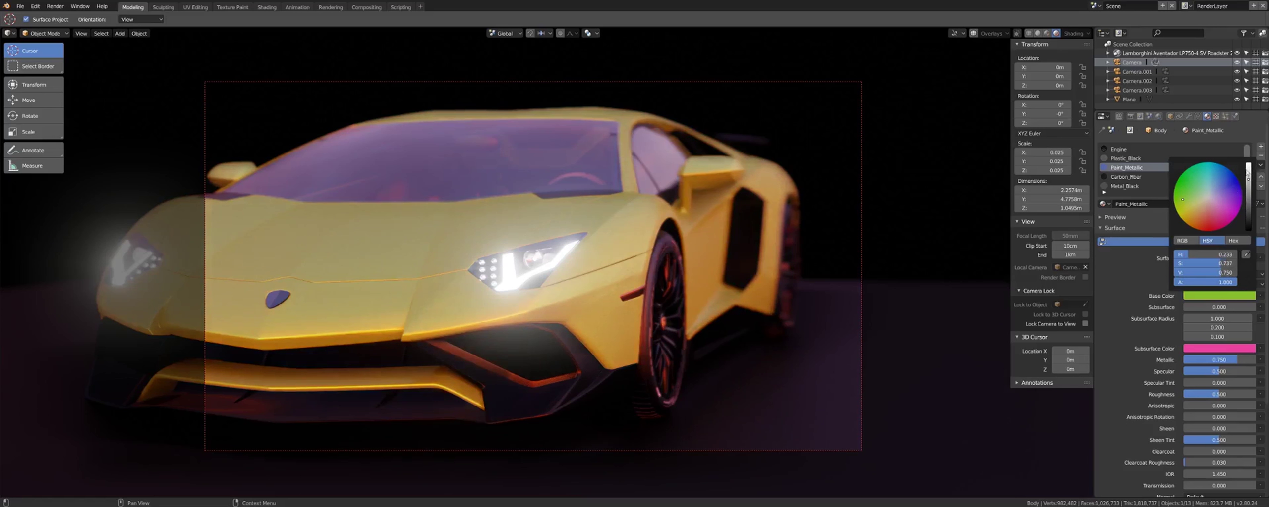
left_click_drag(1248, 177, 1249, 172)
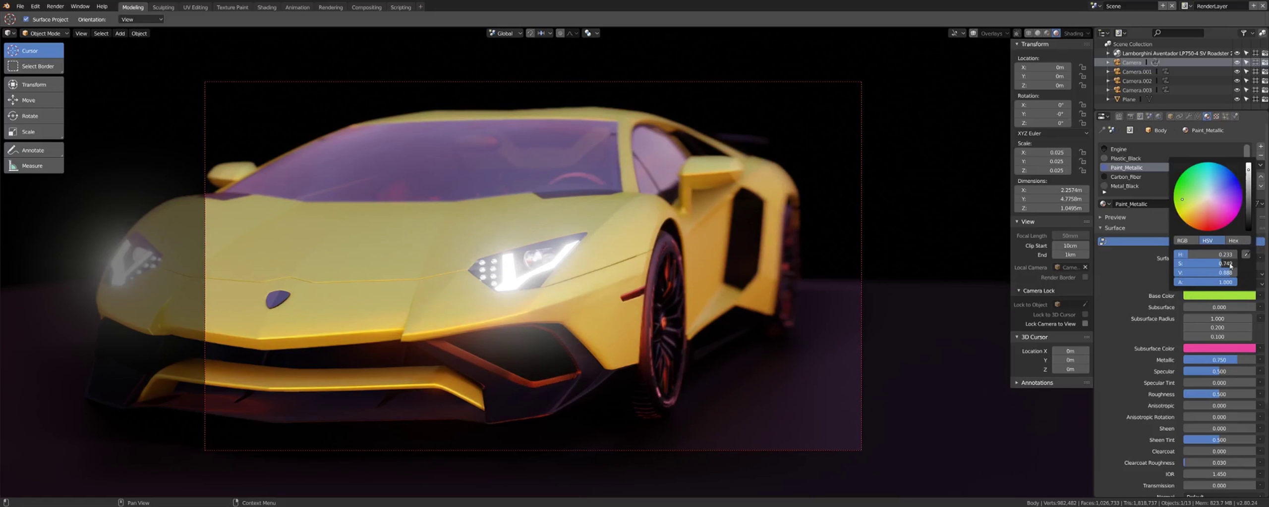
left_click_drag(1230, 266, 1230, 266)
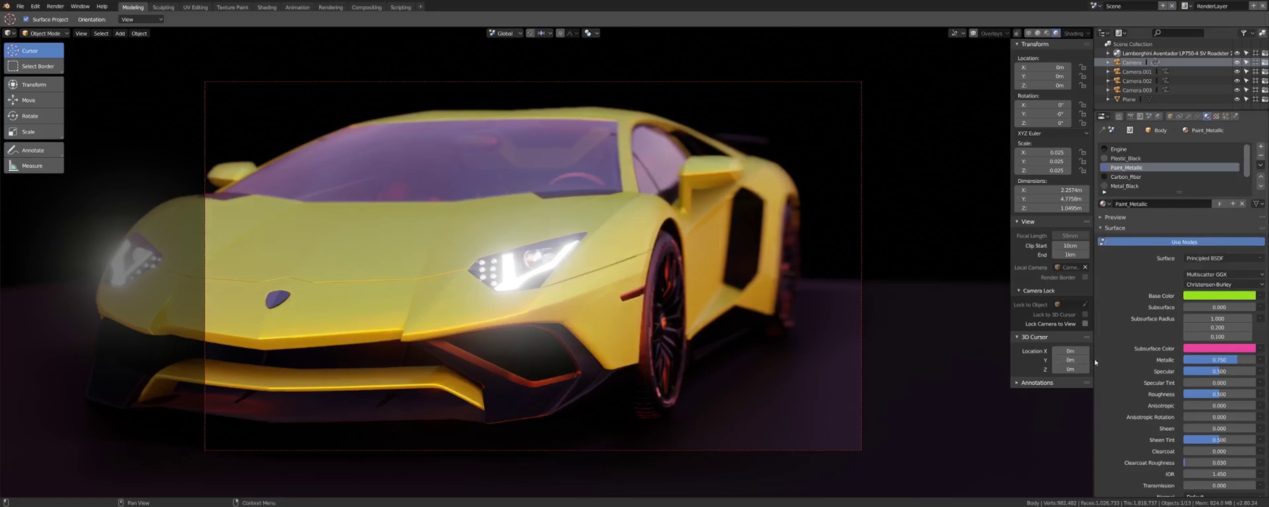
Step: Test Metallic at 0 and 1, then settle the paint's Metallic at 0.75
left_click(1222, 361)
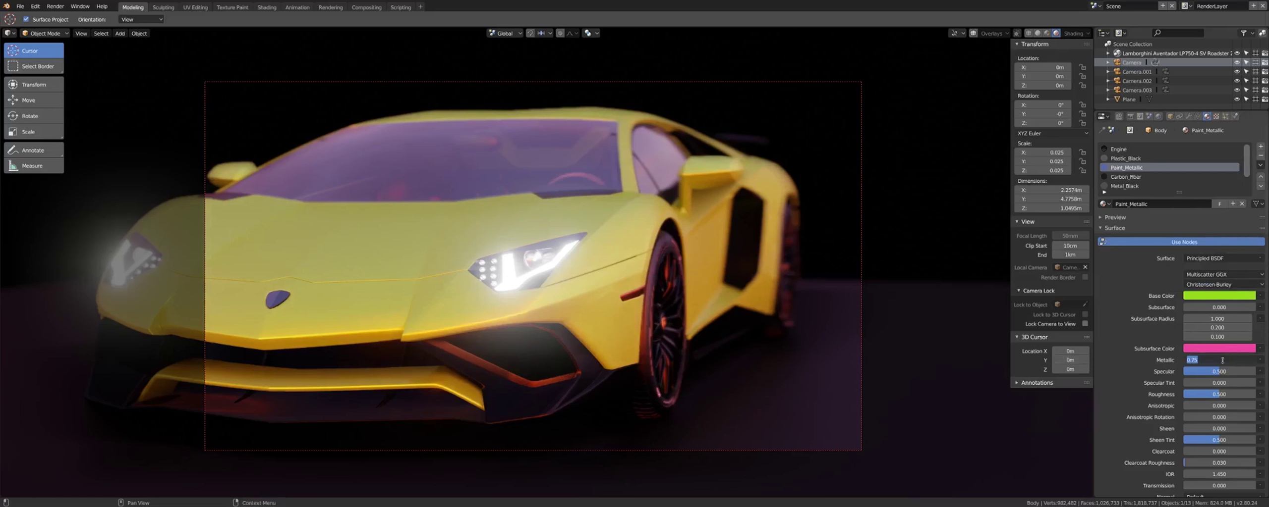
type("0")
key("Return")
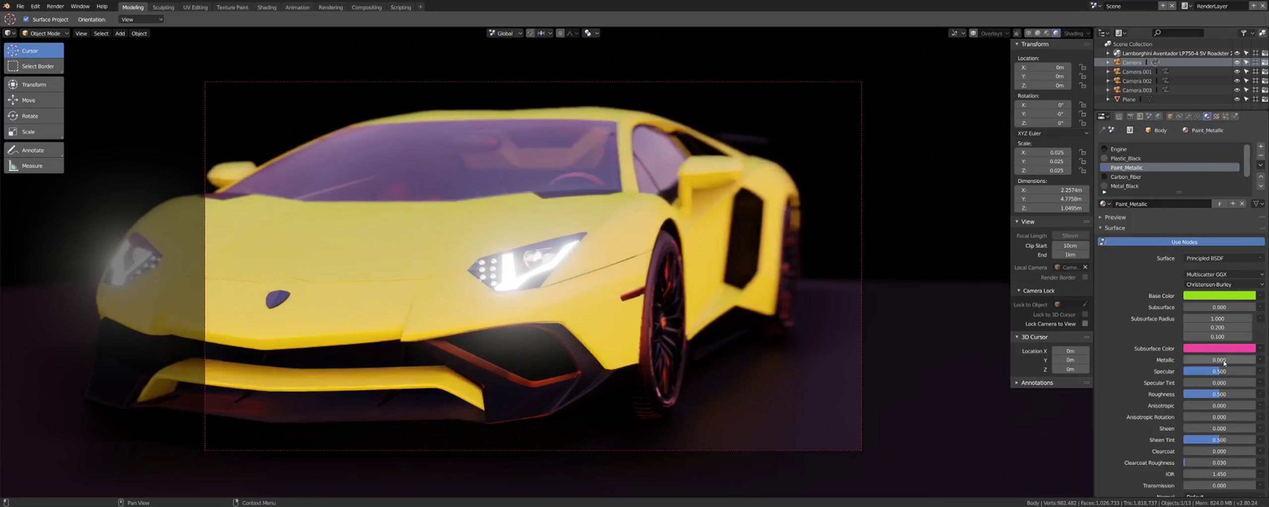
left_click(1222, 360)
type("1")
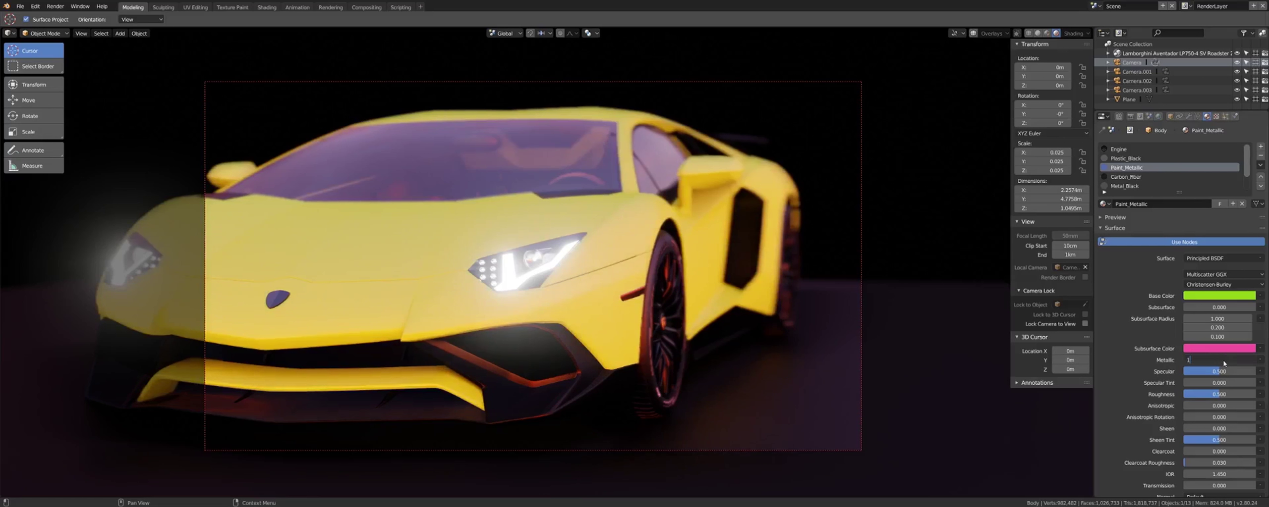
key("Return")
left_click(1222, 360)
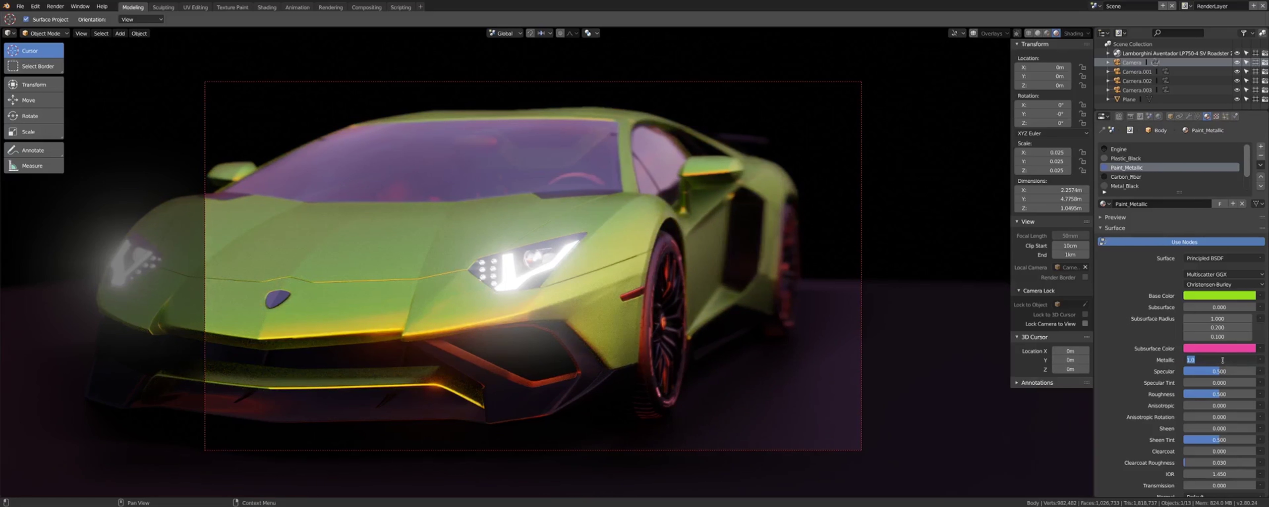
type("0.")
type("75")
key("Return")
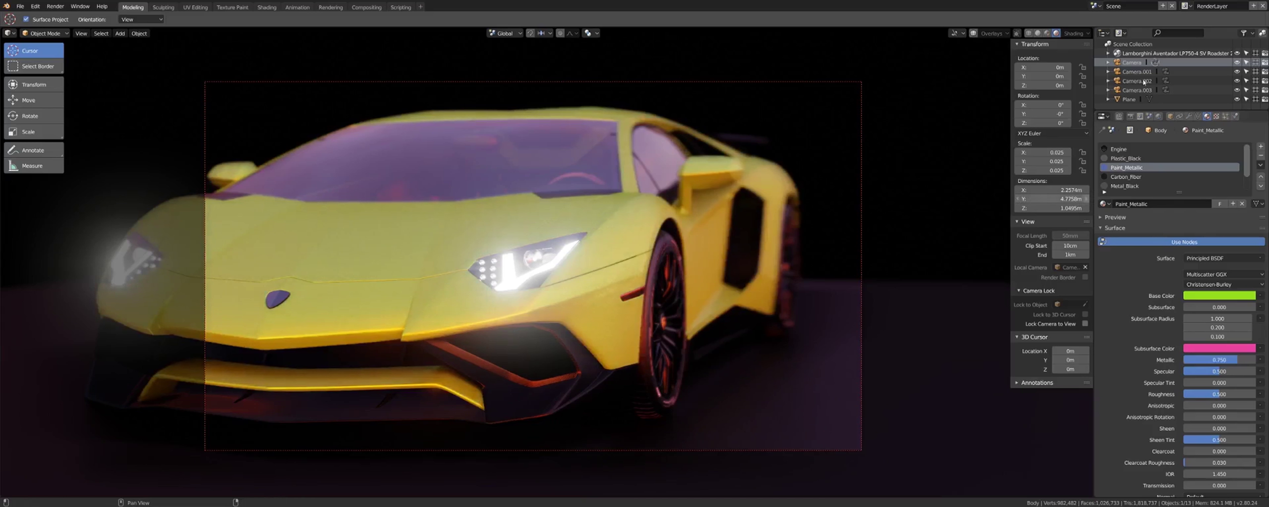
left_click(1136, 72)
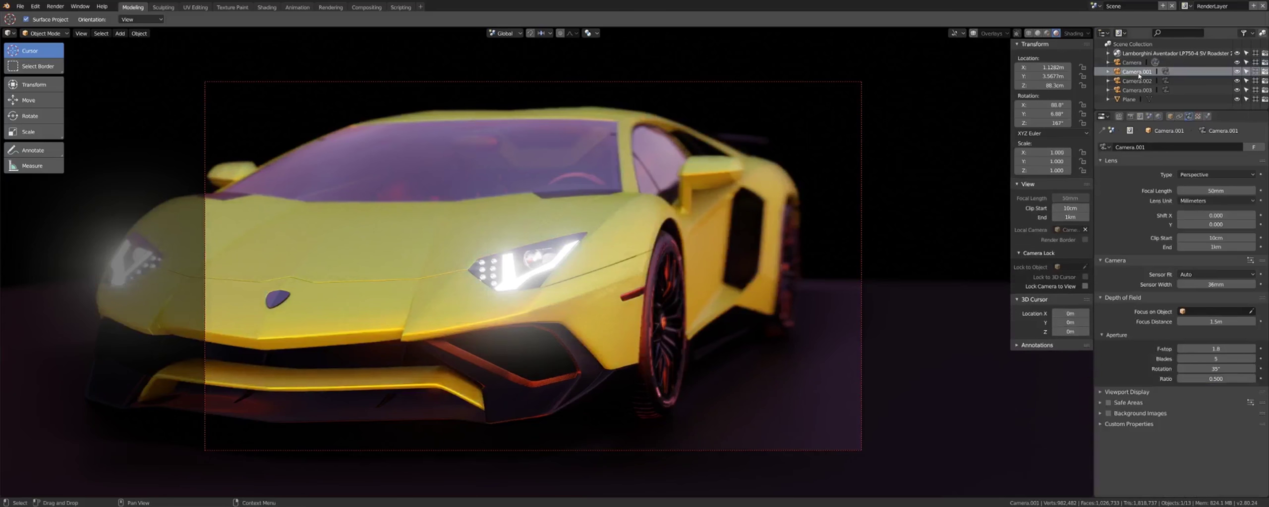
key("ctrl+KP_0")
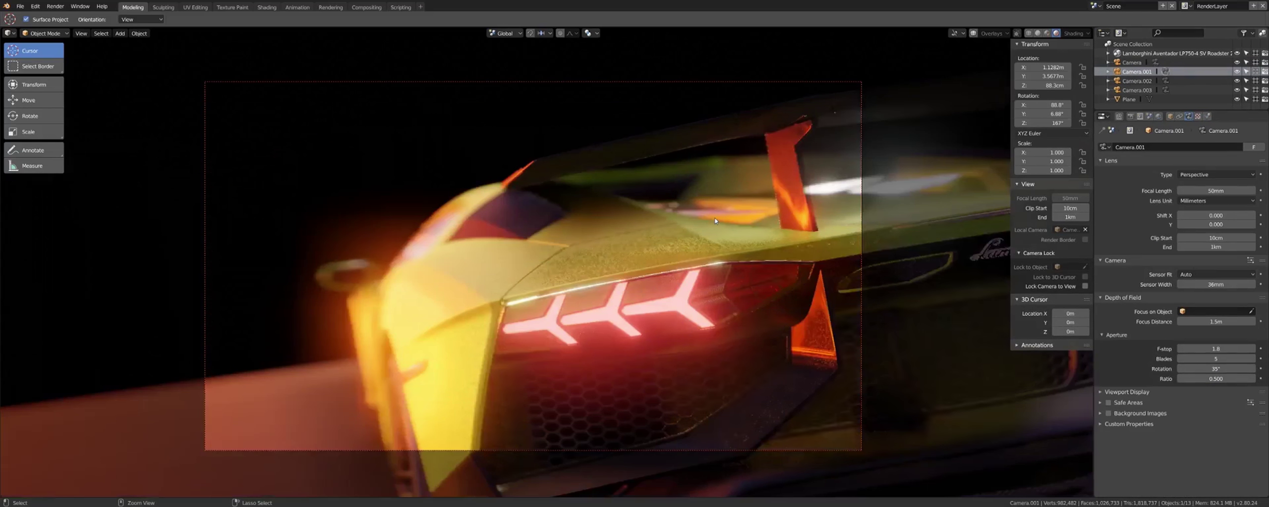
left_click(1147, 82)
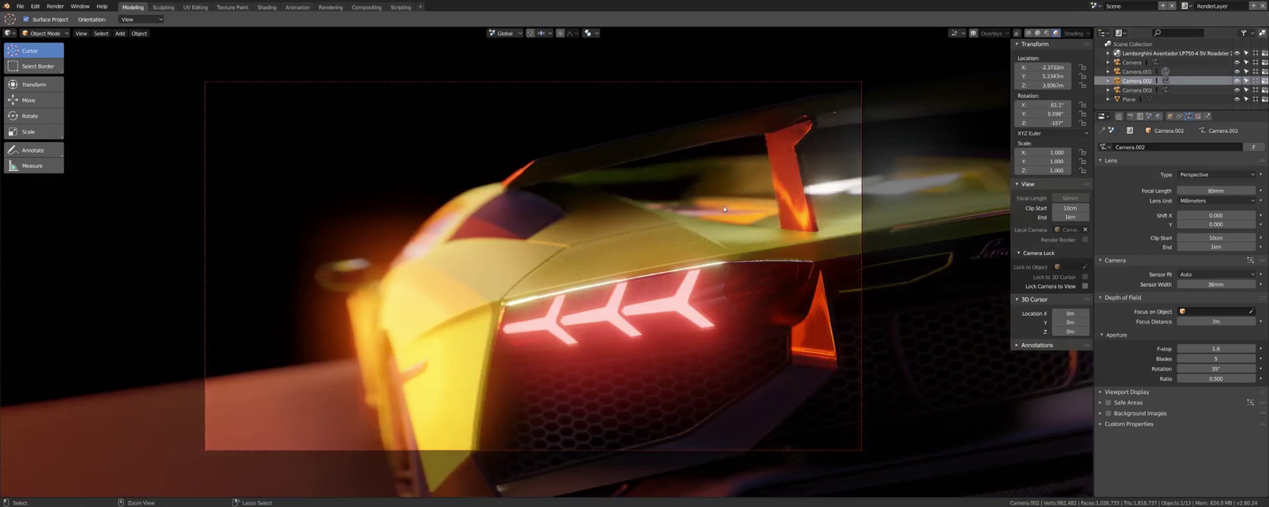
key("ctrl+KP_0")
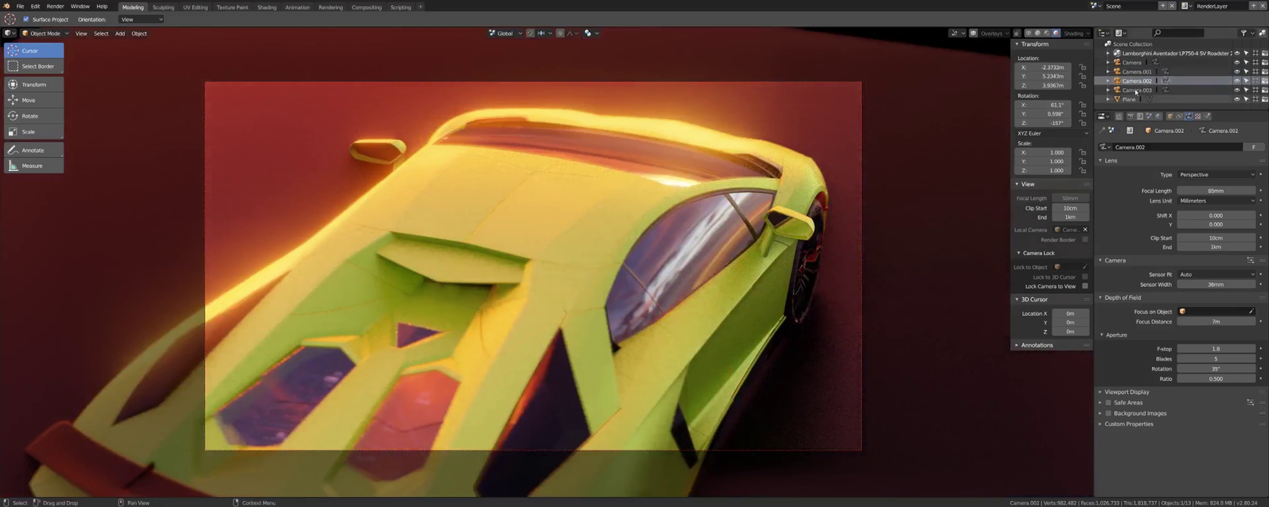
left_click(1136, 90)
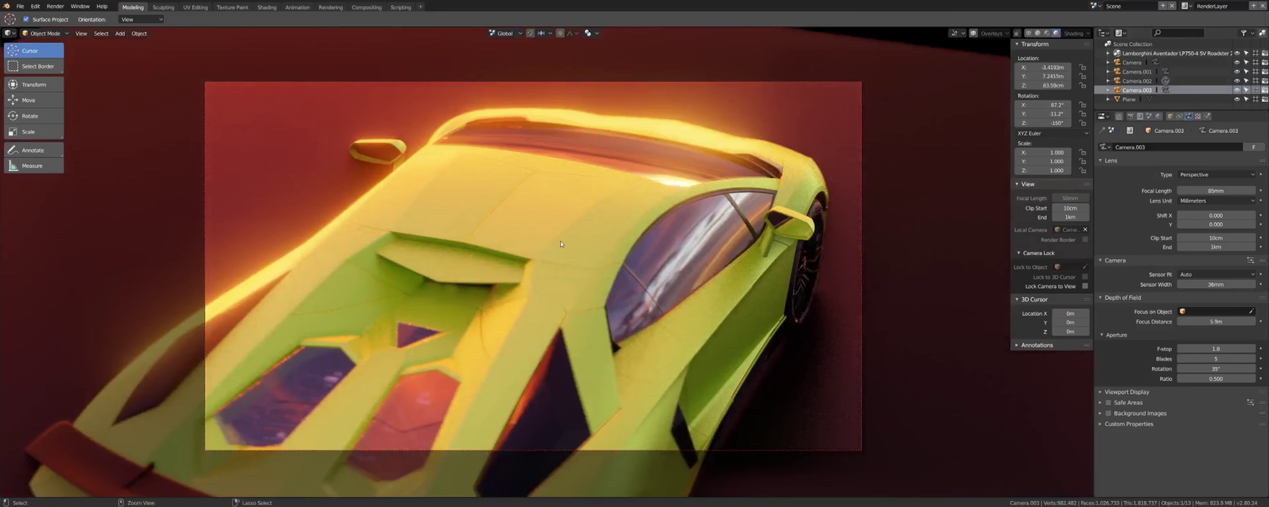
key("ctrl+KP_0")
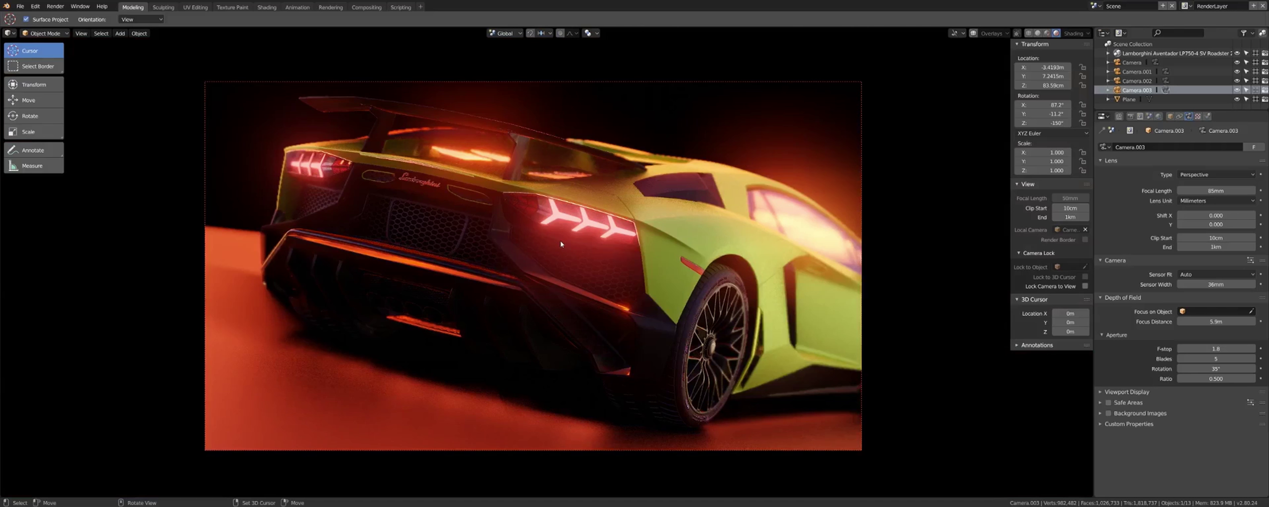
left_click(1131, 63)
key("ctrl+KP_0")
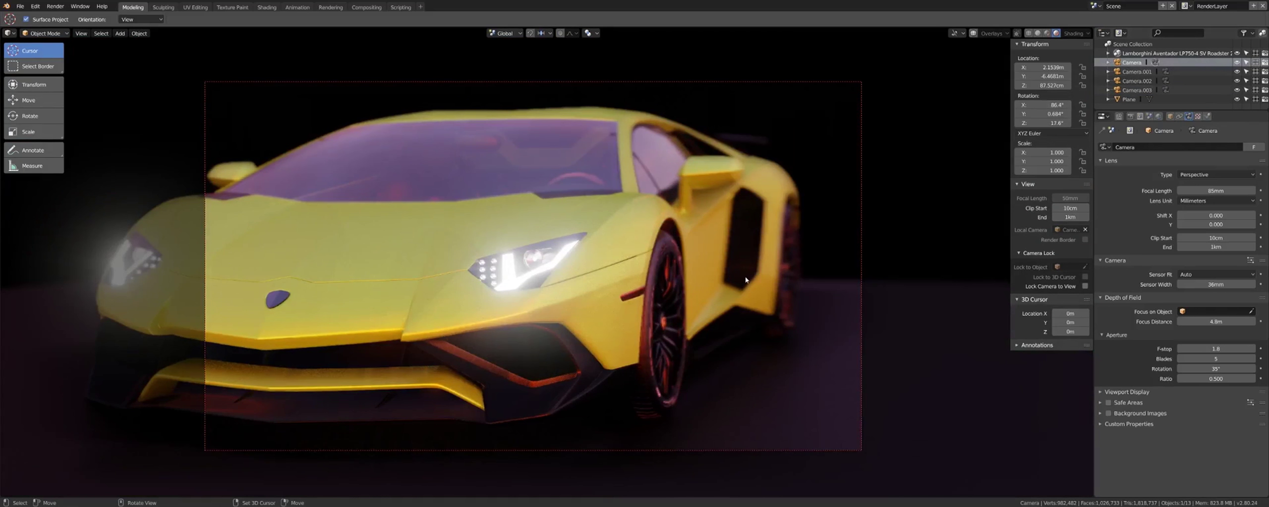
Step: Switch to solid shading and confirm Eevee render samples of 256 at 1920x1080
key("z")
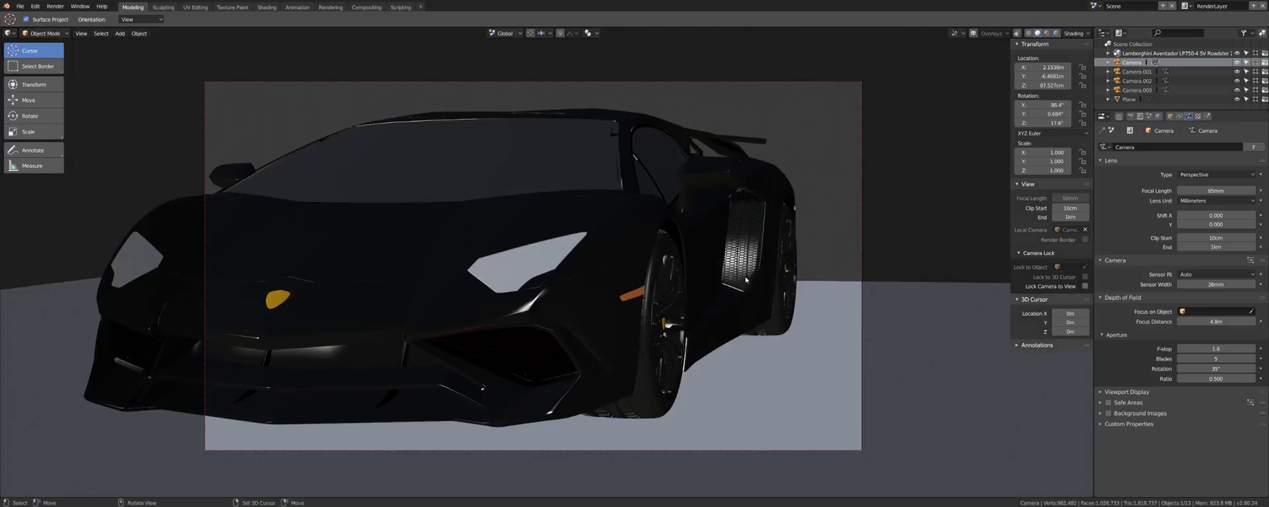
left_click(1130, 117)
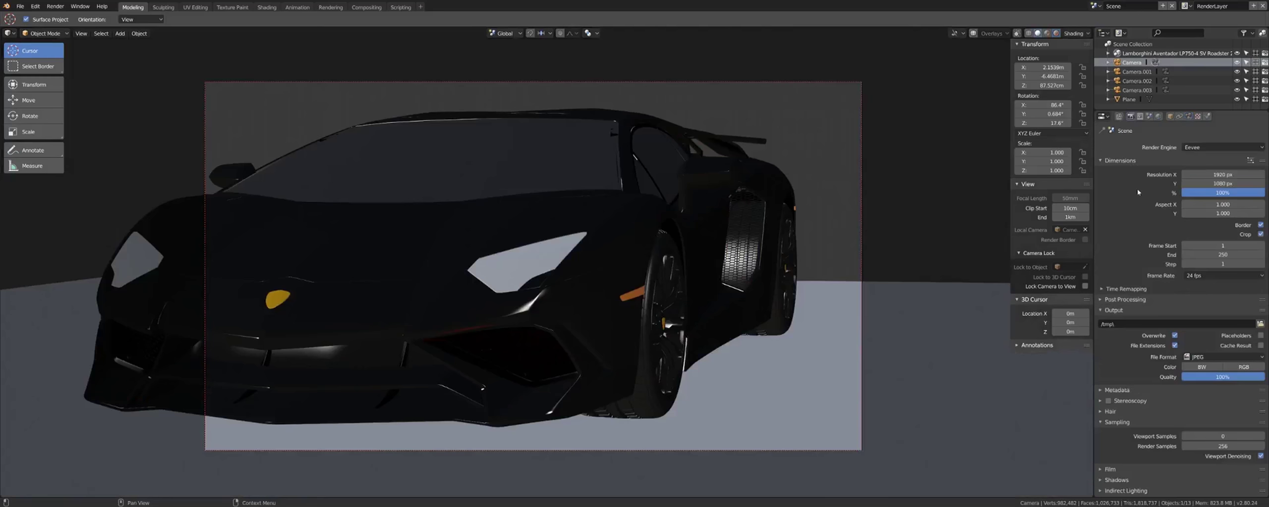
scroll(1139, 270, "down", 2)
scroll(1178, 280, "down", 2)
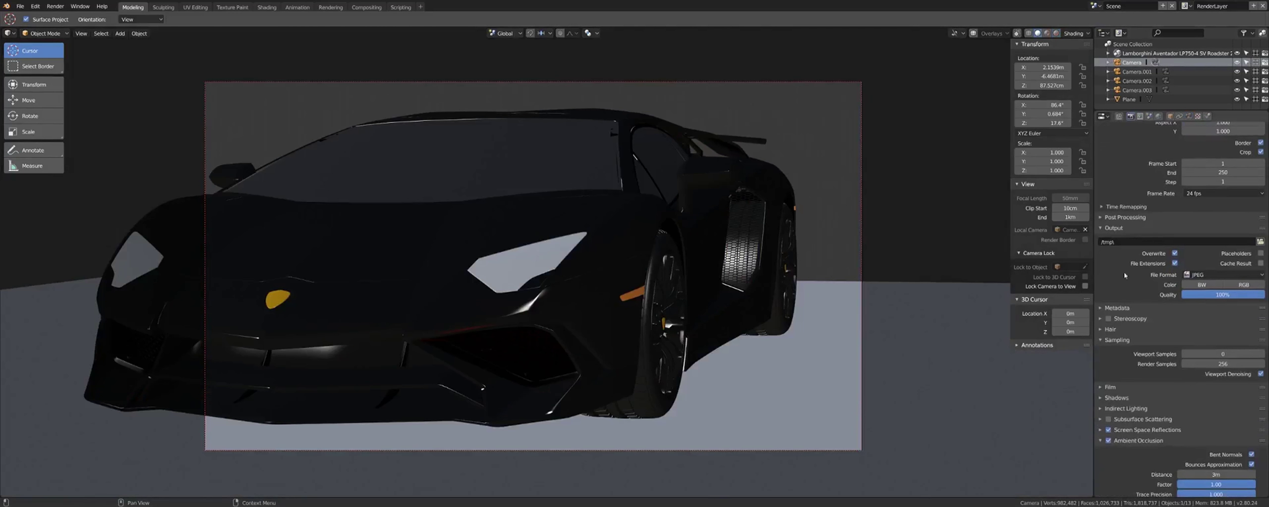
left_click(1218, 364)
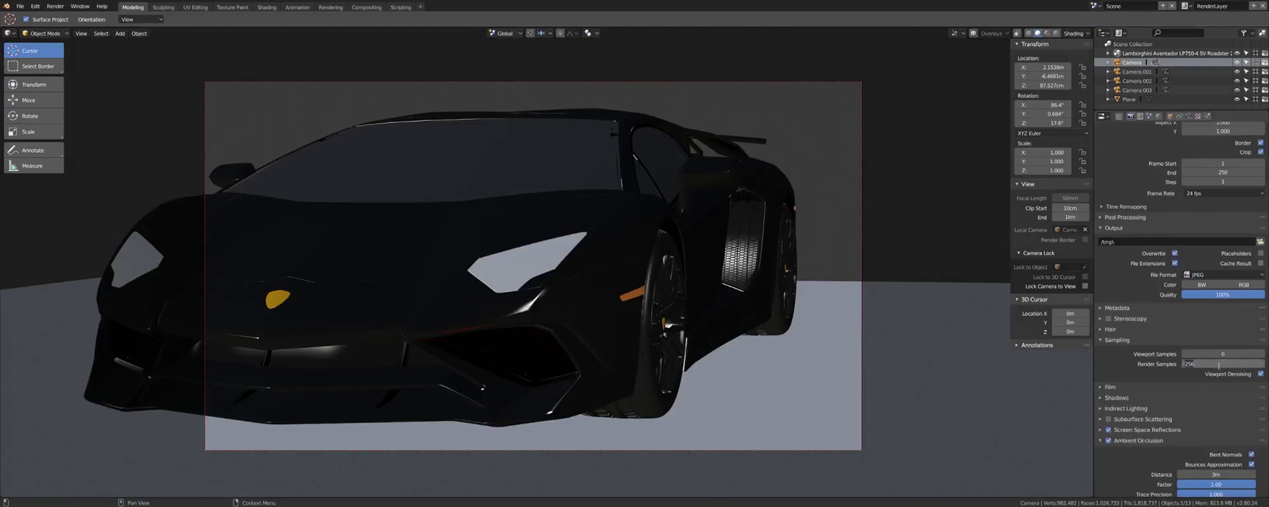
key("Return")
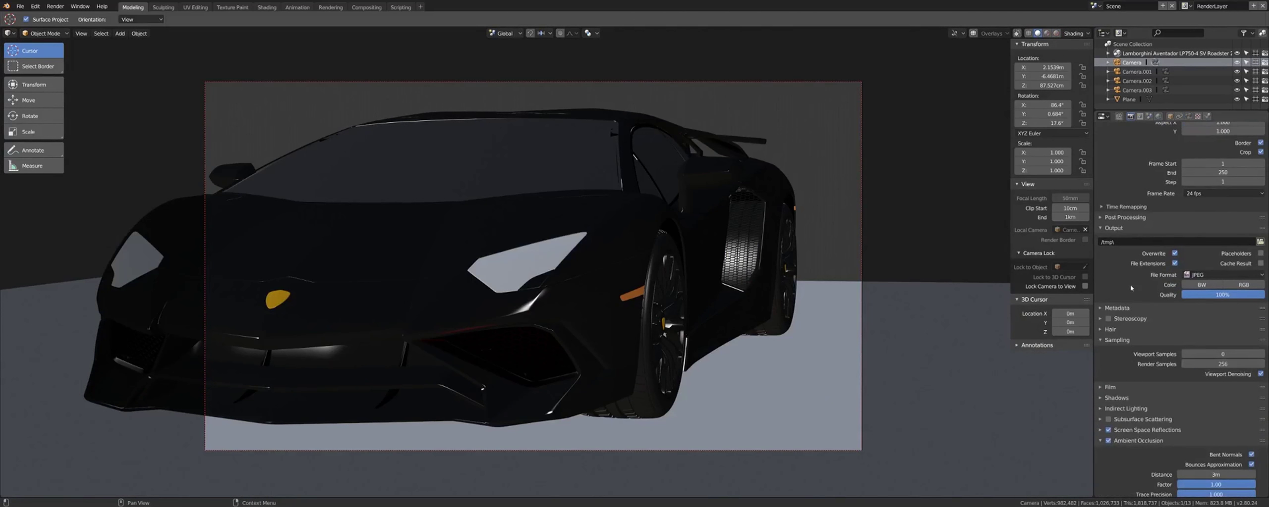
scroll(1127, 371, "up", 4)
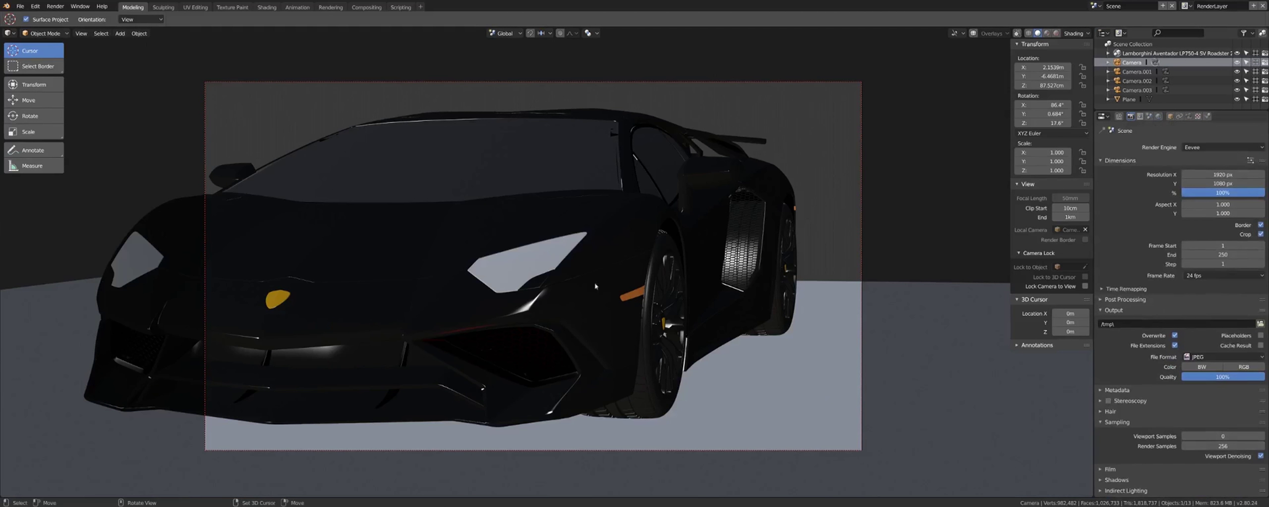
Step: Render the main camera view with F12 and zoom and pan around the Render Result
key("F12")
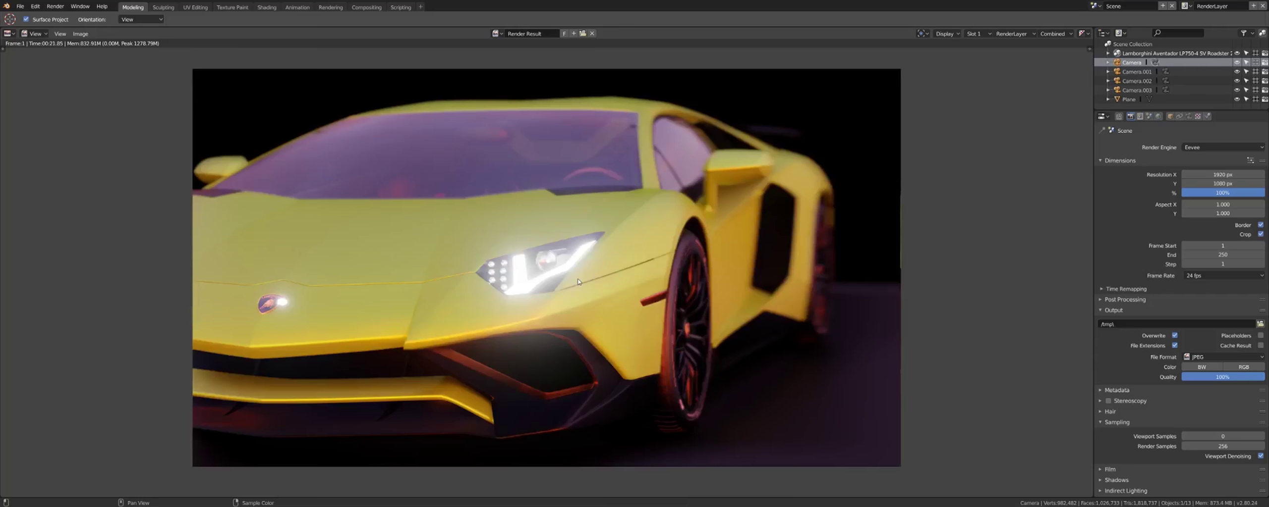
scroll(432, 317, "up", 1)
scroll(687, 269, "up", 3)
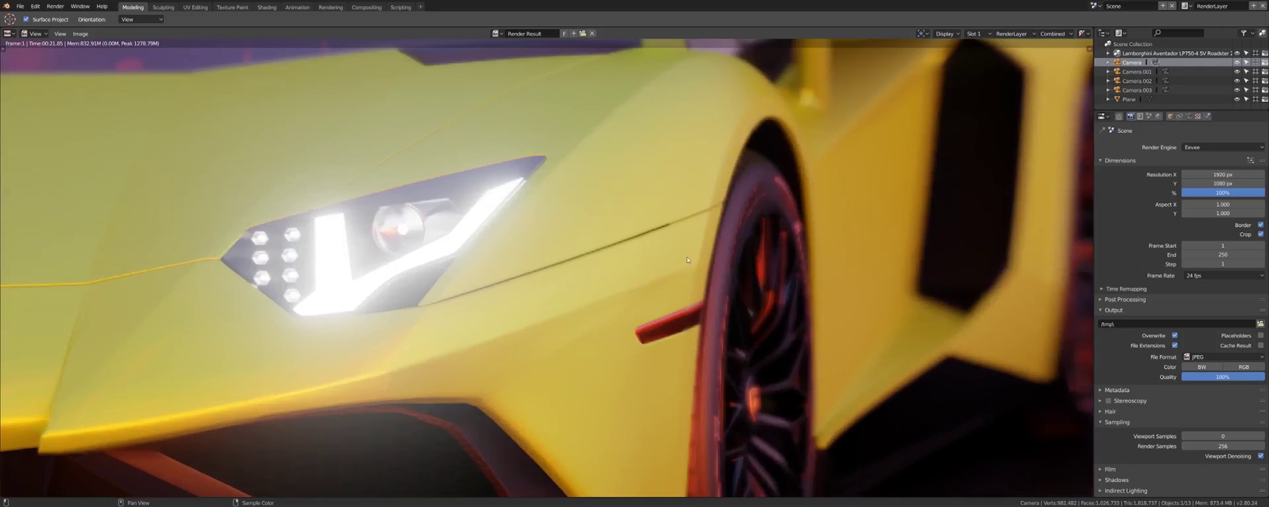
middle_click_drag(687, 260, 558, 311)
scroll(559, 311, "down", 2)
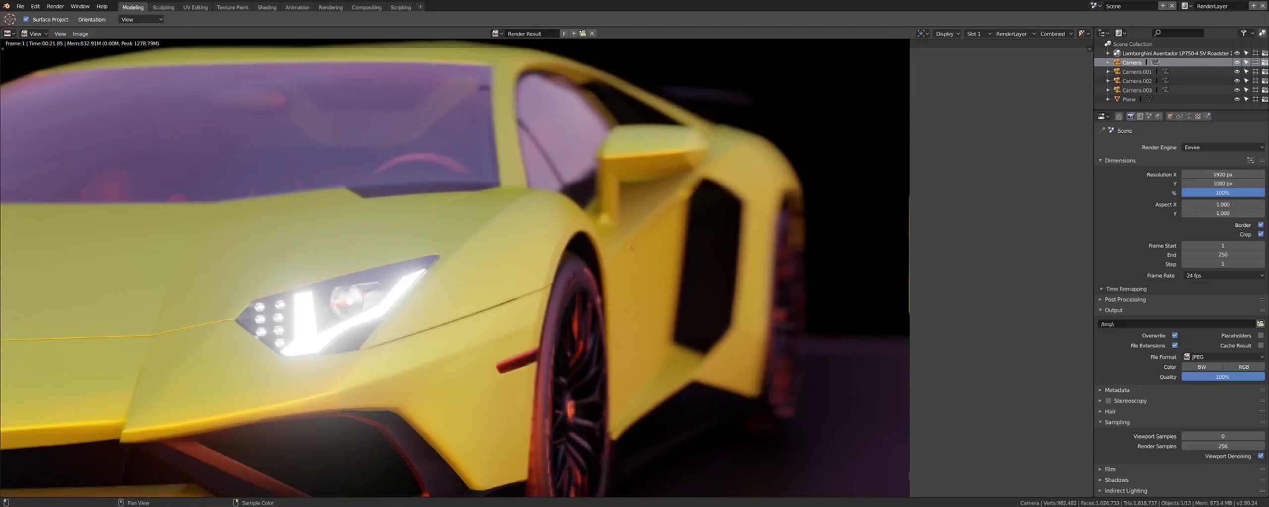